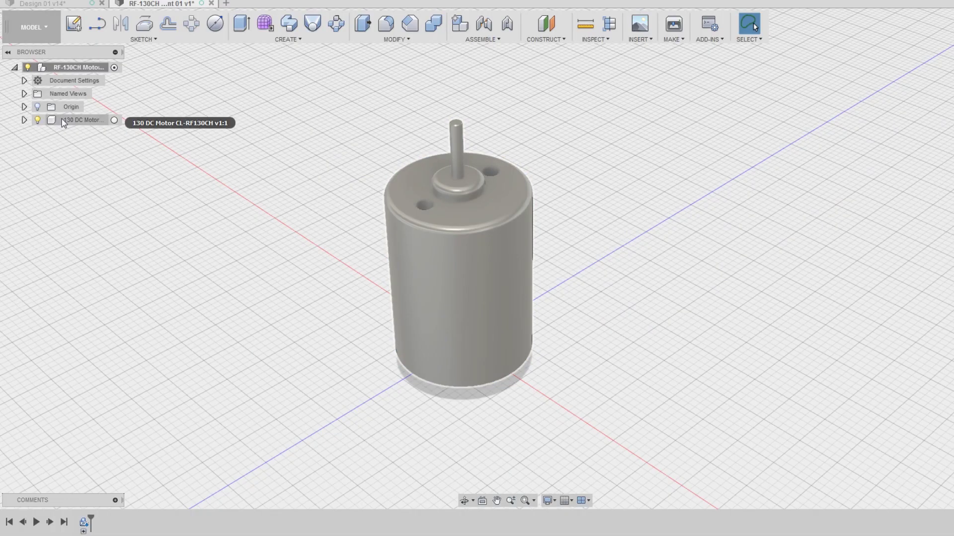
- Select the inserted 130 DC motor component and begin moving it
{"action": "left_click", "coordinate": [99, 119]}
{"action": "key", "text": "m"}
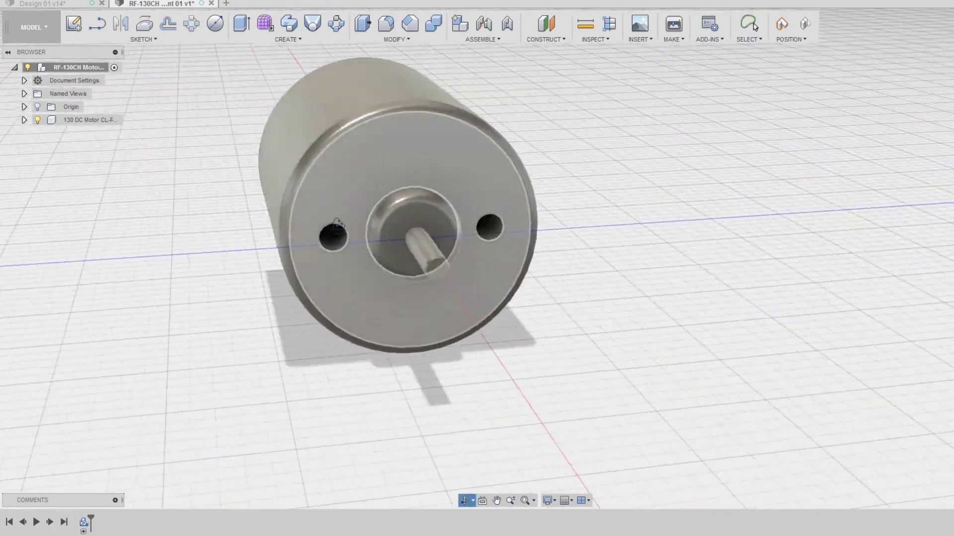
- Snap the motor shaft to the origin and add a new empty component
{"action": "left_click", "coordinate": [106, 151]}
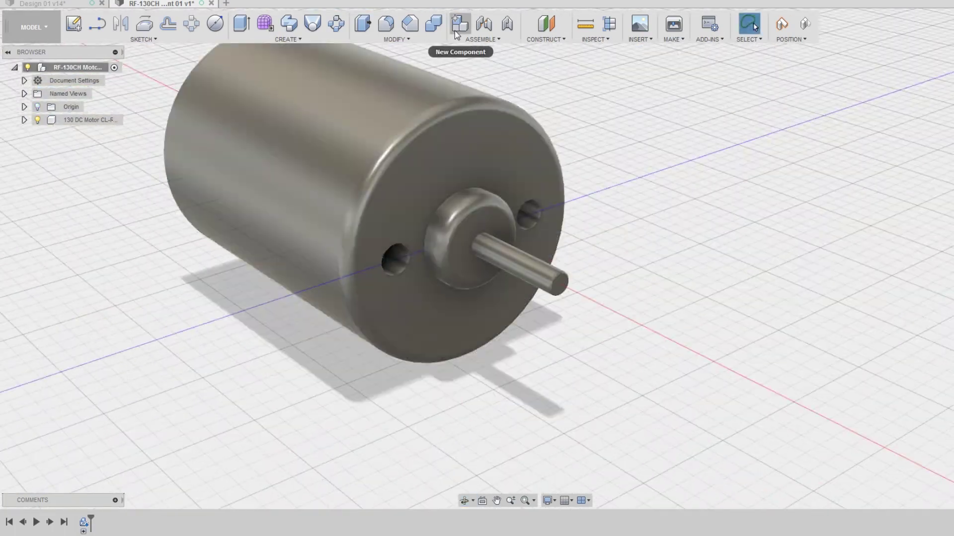
{"action": "left_click", "coordinate": [460, 23]}
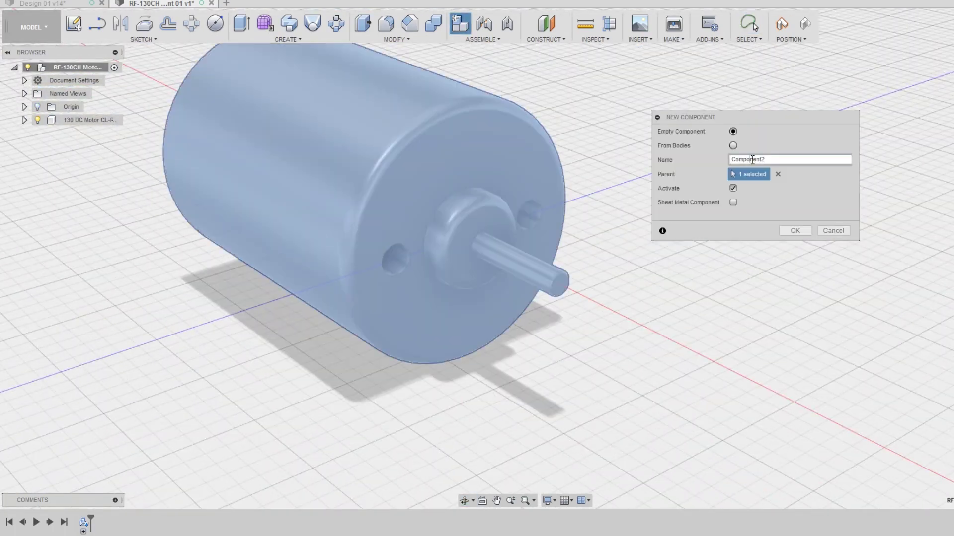
{"action": "left_click", "coordinate": [795, 230]}
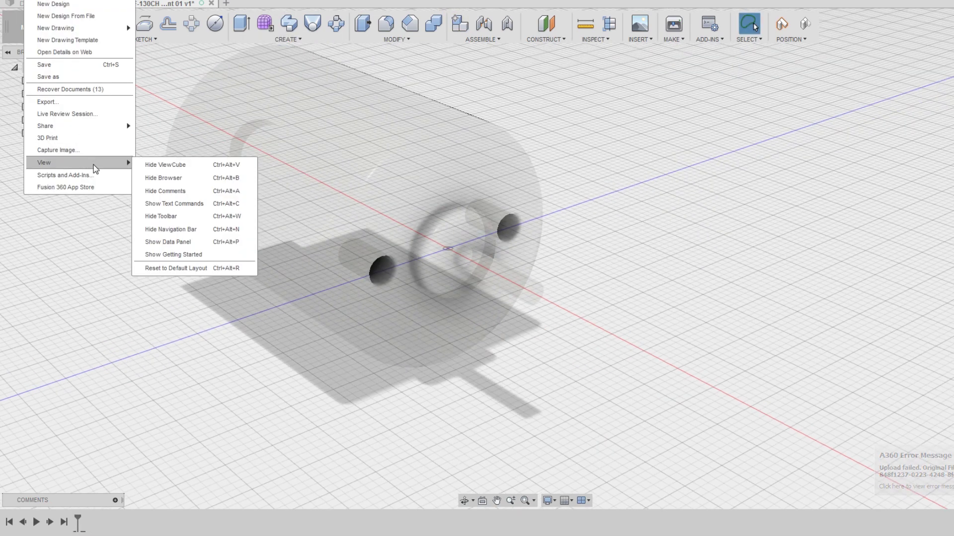
{"action": "left_click", "coordinate": [74, 175]}
- Generate a 6-tooth spur gear on the motor shaft and paste a copy of the Top gear
{"action": "double_click", "coordinate": [247, 74]}
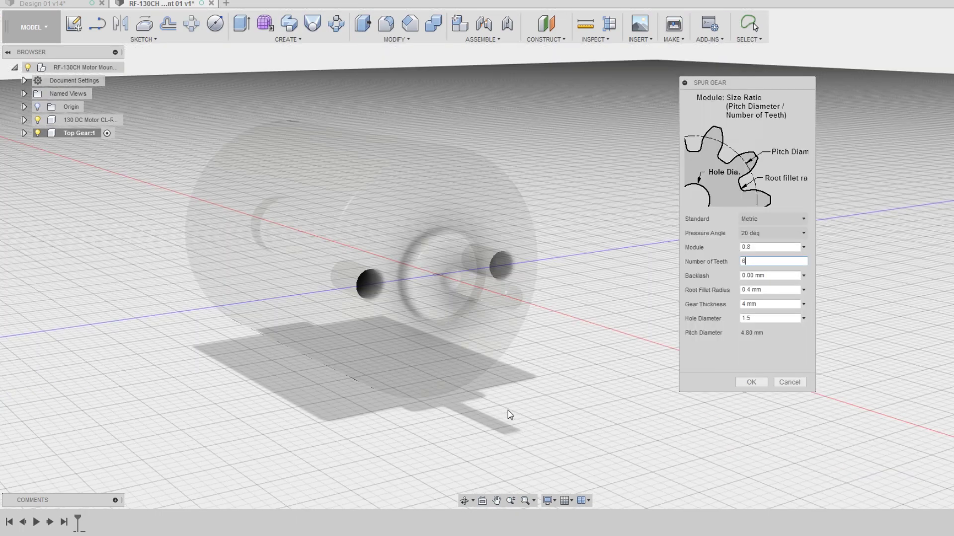
{"action": "key", "text": "Return"}
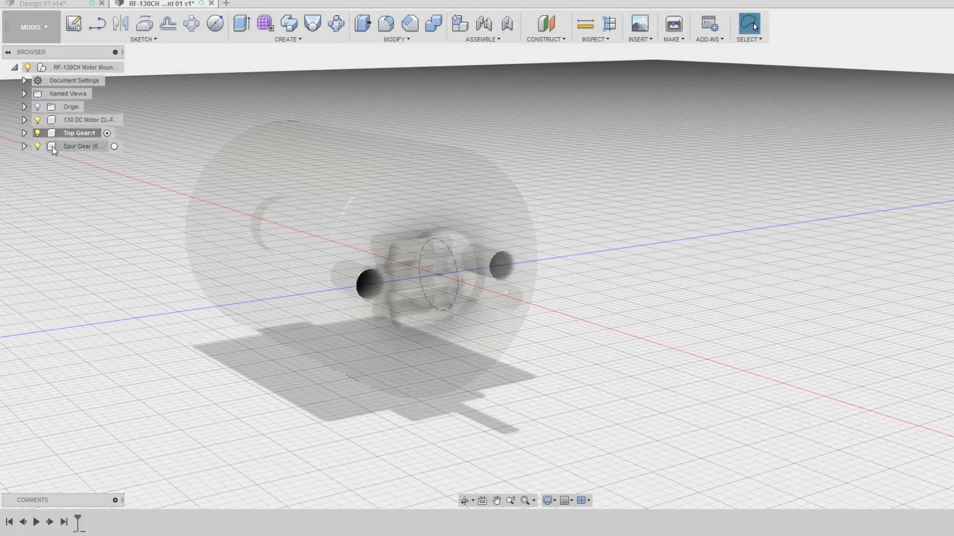
{"action": "left_click", "coordinate": [85, 160]}
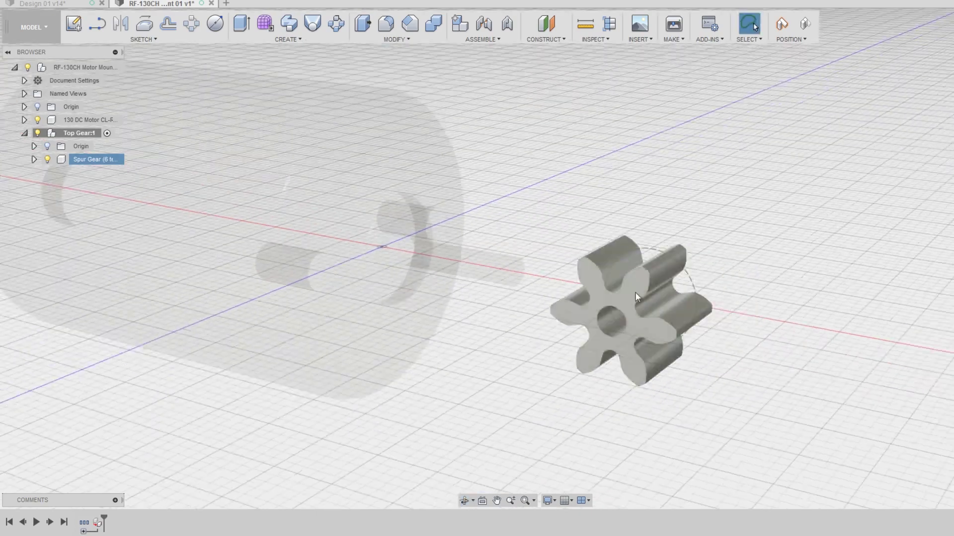
{"action": "right_click", "coordinate": [99, 159]}
{"action": "left_click", "coordinate": [124, 193]}
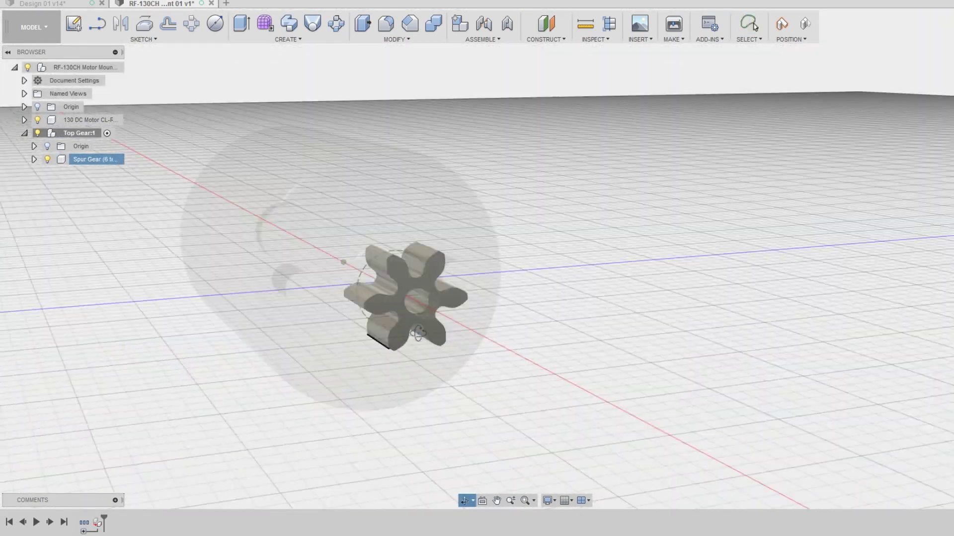
{"action": "left_click", "coordinate": [79, 133]}
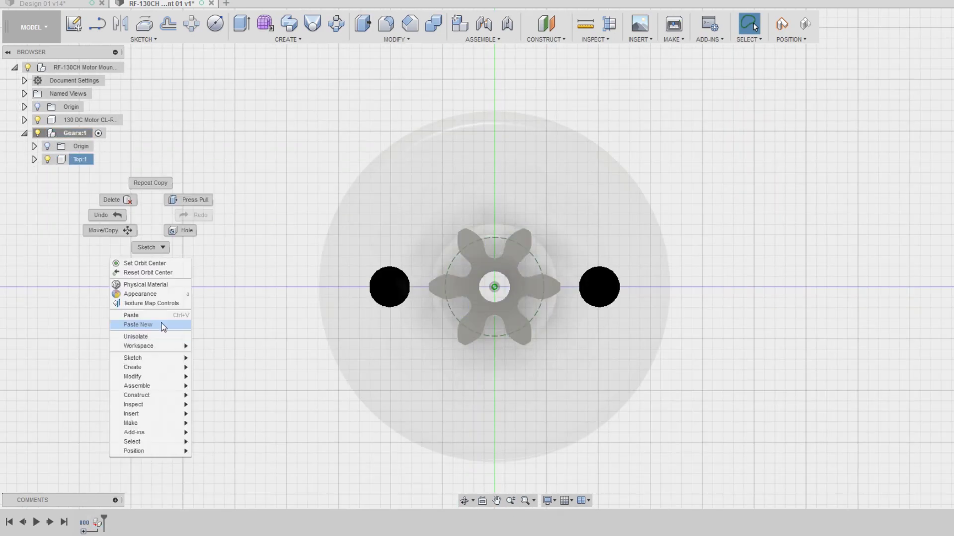
{"action": "left_click", "coordinate": [162, 325]}
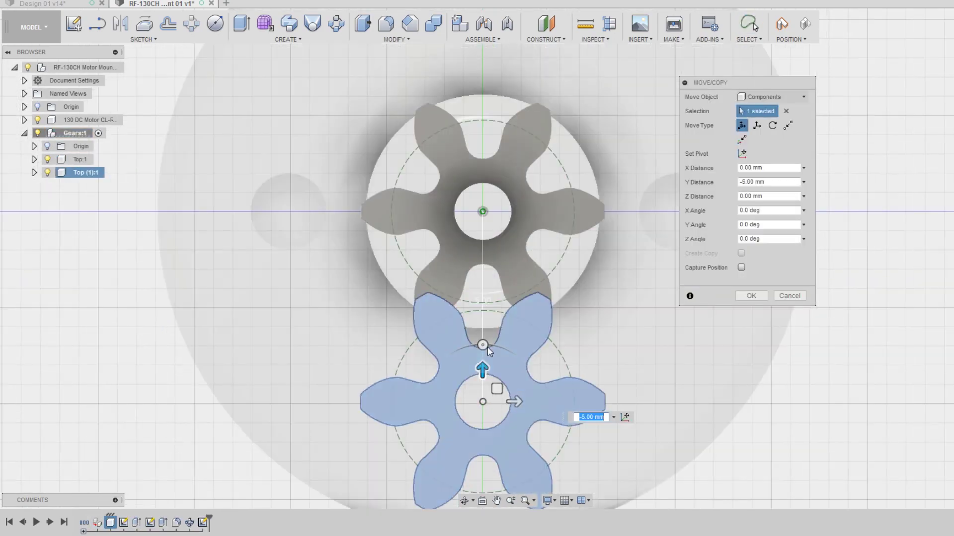
- Slide the copied gear along Y until its teeth mesh with the Top gear
{"action": "scroll", "coordinate": [496, 403], "scroll_direction": "up", "scroll_amount": 5}
{"action": "left_click_drag", "start_coordinate": [482, 388], "coordinate": [483, 371]}
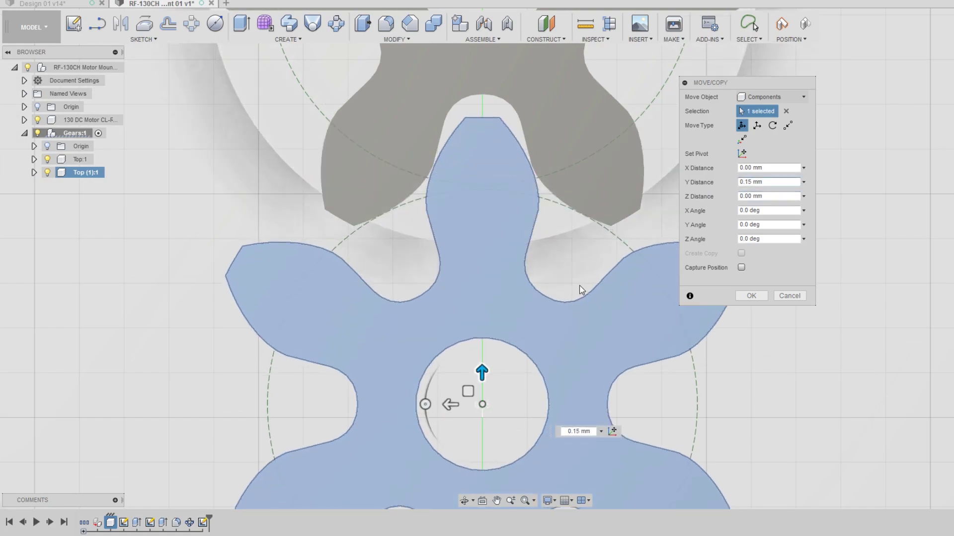
{"action": "scroll", "coordinate": [448, 249], "scroll_direction": "down", "scroll_amount": 5}
{"action": "key", "text": "Return"}
- Select the lower gear's end-face profile for extrusion
{"action": "middle_click_drag", "start_coordinate": [449, 250], "coordinate": [497, 224], "text": "shift"}
{"action": "scroll", "coordinate": [524, 174], "scroll_direction": "down", "scroll_amount": 2}
{"action": "scroll", "coordinate": [509, 270], "scroll_direction": "up", "scroll_amount": 2}
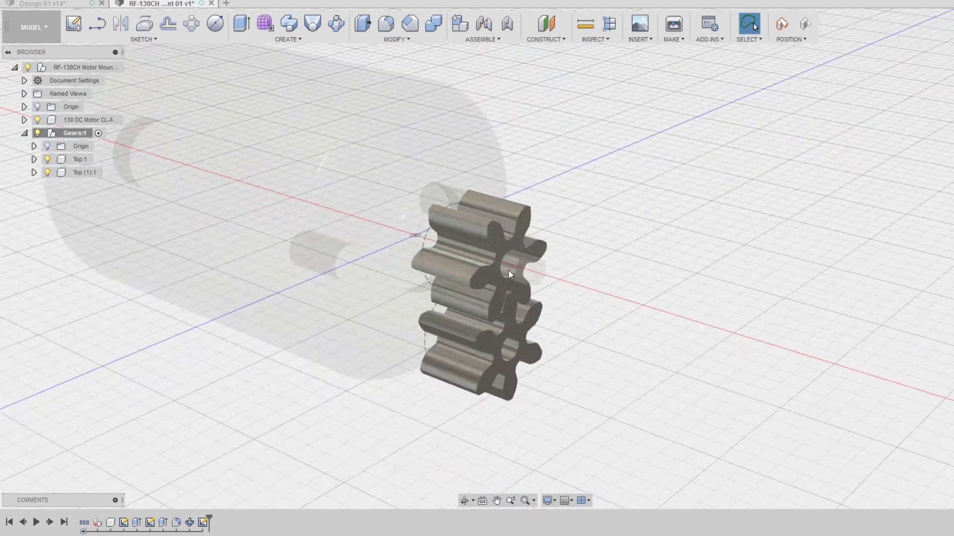
{"action": "scroll", "coordinate": [508, 270], "scroll_direction": "down", "scroll_amount": 3}
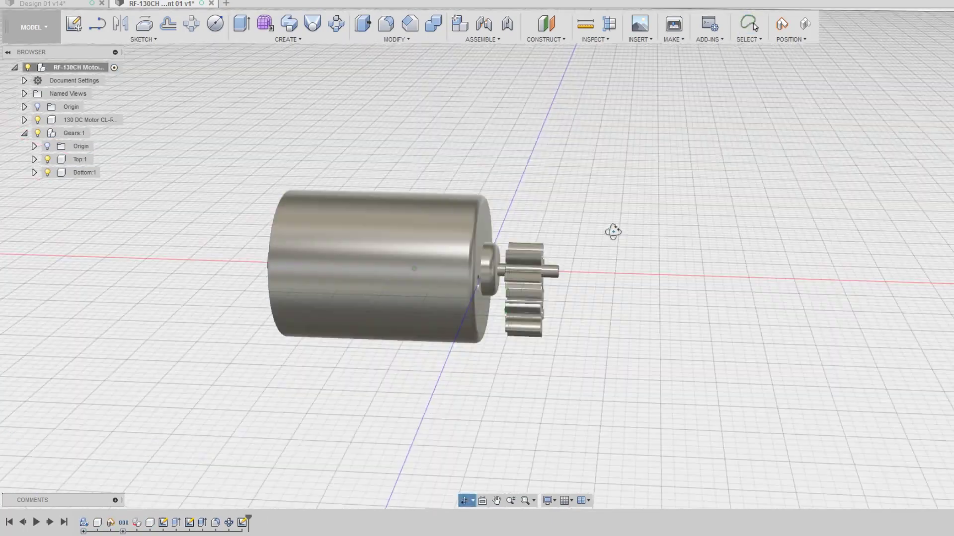
{"action": "left_click_drag", "start_coordinate": [613, 231], "coordinate": [571, 318]}
{"action": "scroll", "coordinate": [571, 318], "scroll_direction": "up", "scroll_amount": 4}
{"action": "key", "text": "Escape"}
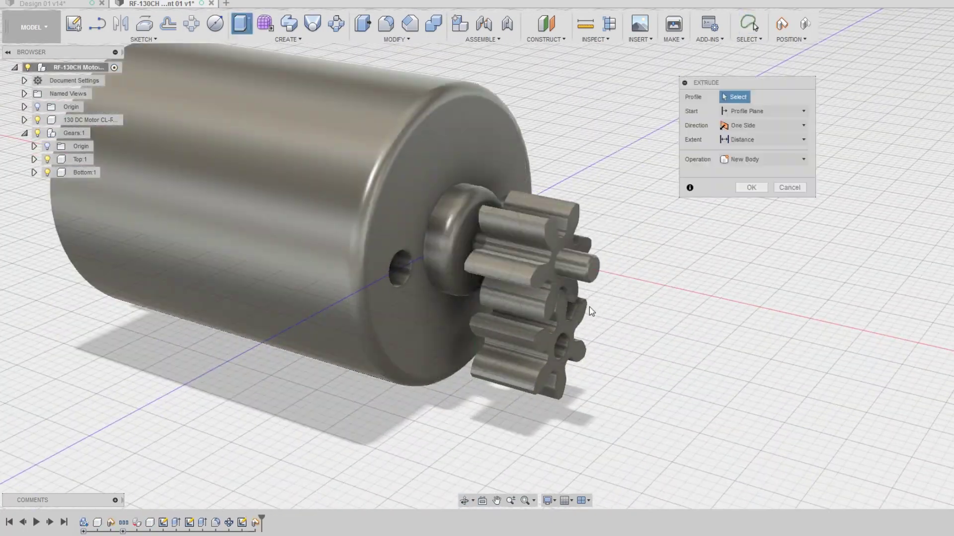
{"action": "scroll", "coordinate": [591, 312], "scroll_direction": "up", "scroll_amount": 2}
{"action": "left_click", "coordinate": [549, 205]}
{"action": "left_click", "coordinate": [549, 204]}
{"action": "scroll", "coordinate": [582, 323], "scroll_direction": "up", "scroll_amount": 2}
{"action": "left_click", "coordinate": [549, 336]}
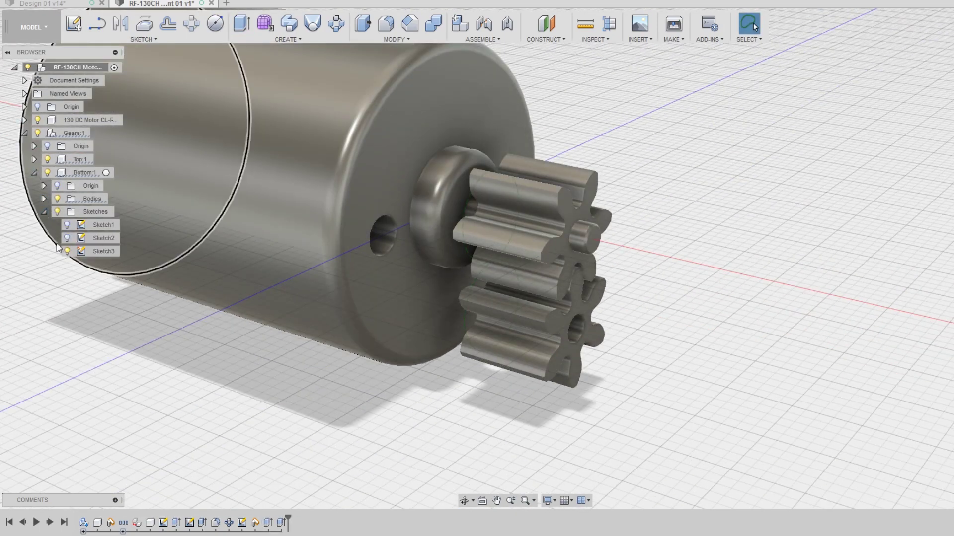
- Collapse the gear tree and hide the motor to view only the gears head-on
{"action": "left_click", "coordinate": [44, 211]}
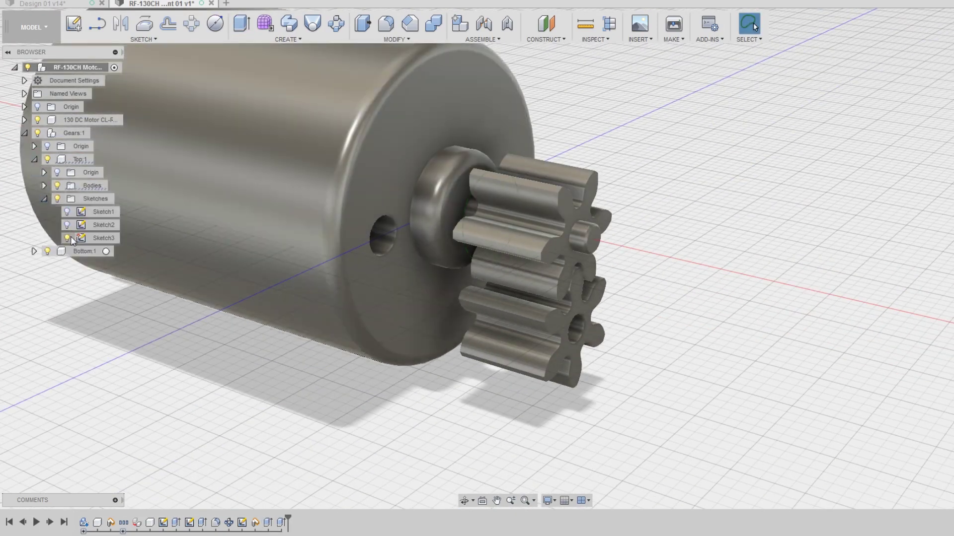
{"action": "left_click", "coordinate": [34, 159]}
{"action": "middle_click_drag", "start_coordinate": [347, 278], "coordinate": [437, 330], "text": "shift"}
{"action": "scroll", "coordinate": [634, 366], "scroll_direction": "down", "scroll_amount": 3}
{"action": "left_click", "coordinate": [37, 120]}
{"action": "middle_click_drag", "start_coordinate": [347, 279], "coordinate": [502, 281], "text": "shift"}
{"action": "scroll", "coordinate": [425, 277], "scroll_direction": "up", "scroll_amount": 5}
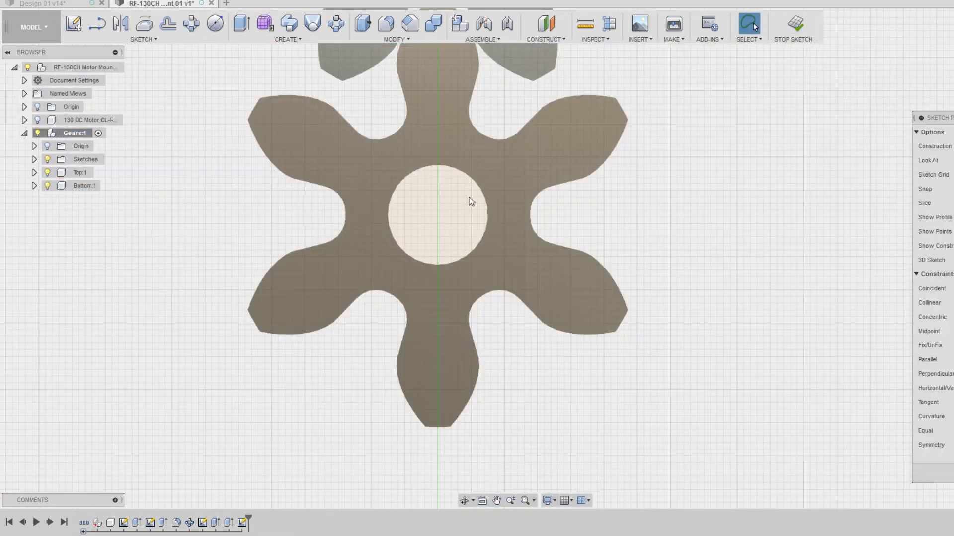
- Sketch the hub circle and extrude it as a 0.50 mm raised ring
{"action": "key", "text": "c"}
{"action": "middle_click_drag", "start_coordinate": [471, 201], "coordinate": [468, 345]}
{"action": "scroll", "coordinate": [469, 345], "scroll_direction": "up", "scroll_amount": 1}
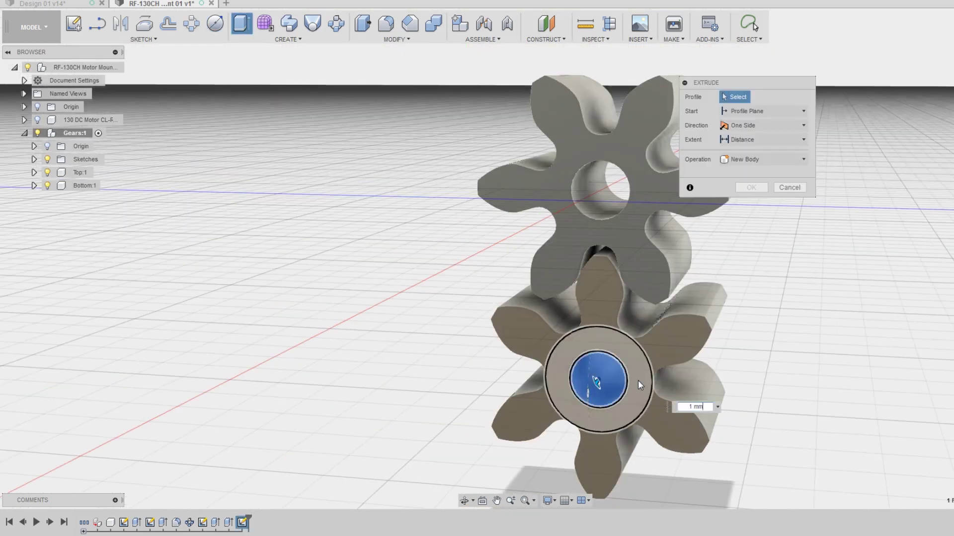
{"action": "mouse_move", "coordinate": [637, 380]}
{"action": "middle_mouse_down", "text": "shift"}
{"action": "mouse_move", "coordinate": [633, 360]}
{"action": "mouse_move", "coordinate": [542, 382]}
{"action": "mouse_move", "coordinate": [616, 346]}
{"action": "mouse_move", "coordinate": [305, 192]}
{"action": "mouse_move", "coordinate": [473, 281]}
{"action": "mouse_move", "coordinate": [348, 248]}
{"action": "middle_mouse_up", "text": "shift"}
{"action": "key", "text": "Return"}
- Move the hub body into the Bottom gear component and start a circle on its hub face
{"action": "left_click", "coordinate": [34, 159]}
{"action": "left_click_drag", "start_coordinate": [91, 172], "coordinate": [89, 198]}
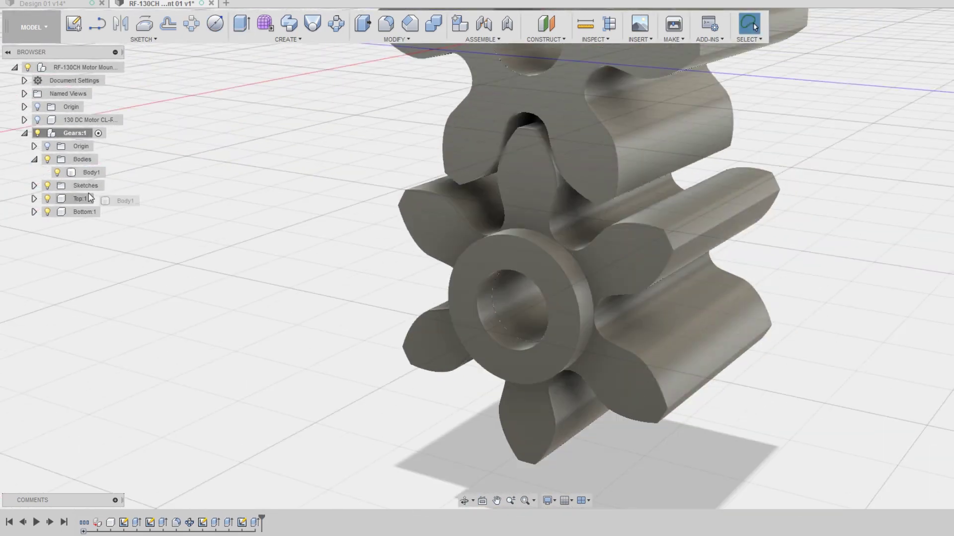
{"action": "left_click", "coordinate": [44, 212]}
{"action": "middle_click_drag", "start_coordinate": [372, 239], "coordinate": [345, 307], "text": "shift"}
{"action": "key", "text": "c"}
{"action": "left_click", "coordinate": [558, 283]}
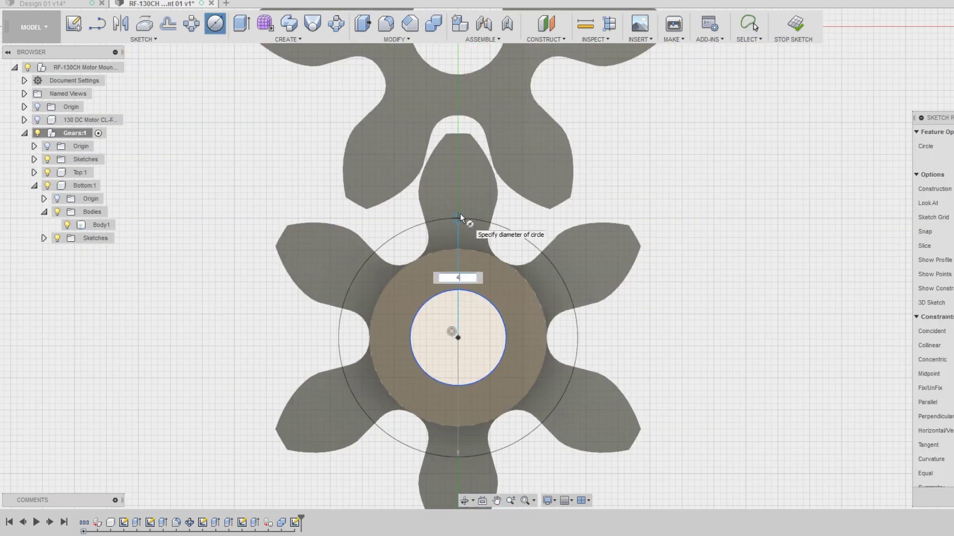
- Extrude a 4 mm circle 1.20 mm as a new component named '1.5x4x1.2mm Bearing'
{"action": "key", "text": "Return"}
{"action": "key", "text": "e"}
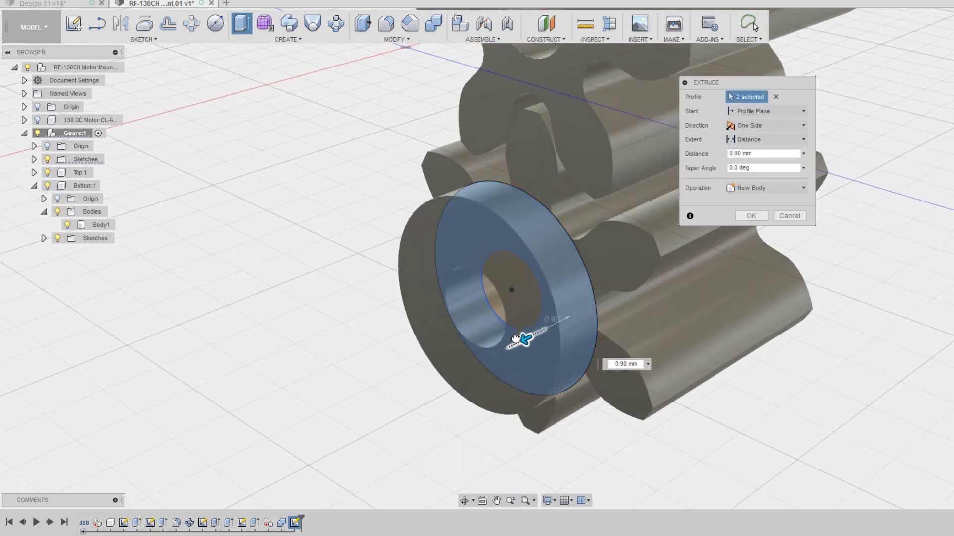
{"action": "left_click_drag", "start_coordinate": [505, 344], "coordinate": [507, 341]}
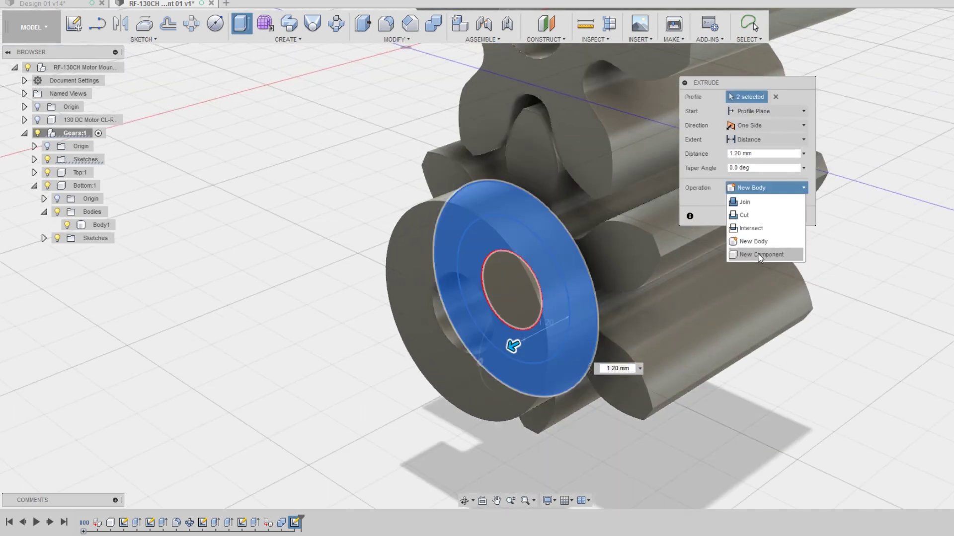
{"action": "left_click", "coordinate": [758, 255]}
{"action": "key", "text": "Return"}
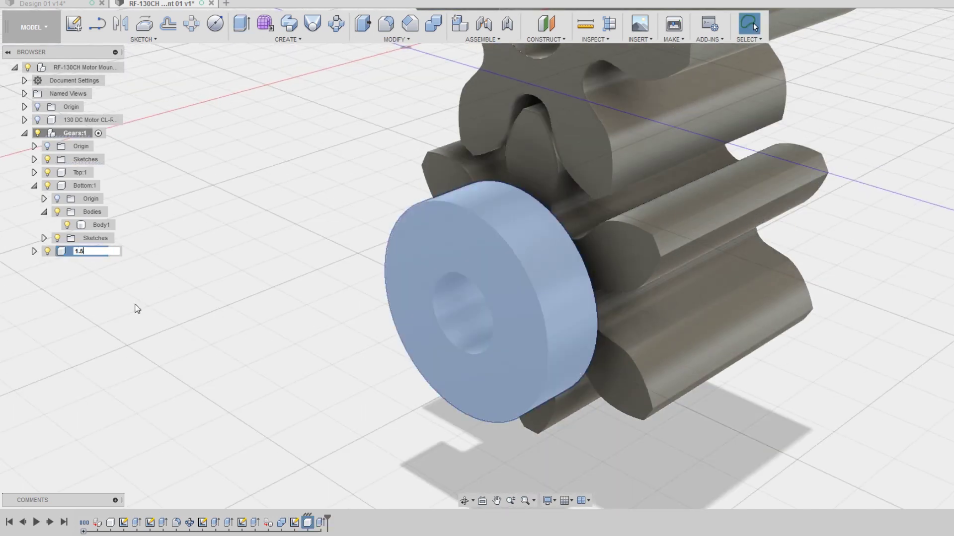
{"action": "type", "text": "1.5x4x1.2mm Bearing"}
{"action": "key", "text": "Return"}
- Shift the Gears component about 0.90 mm along X
{"action": "middle_click_drag", "start_coordinate": [517, 330], "coordinate": [518, 313], "text": "shift"}
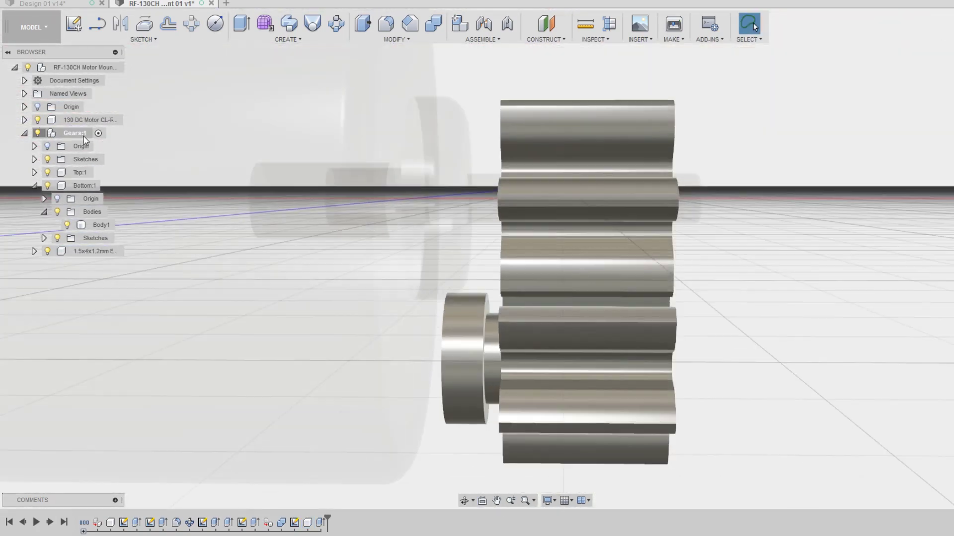
{"action": "right_click", "coordinate": [84, 136]}
{"action": "left_click", "coordinate": [99, 298]}
{"action": "left_click_drag", "start_coordinate": [440, 199], "coordinate": [472, 198]}
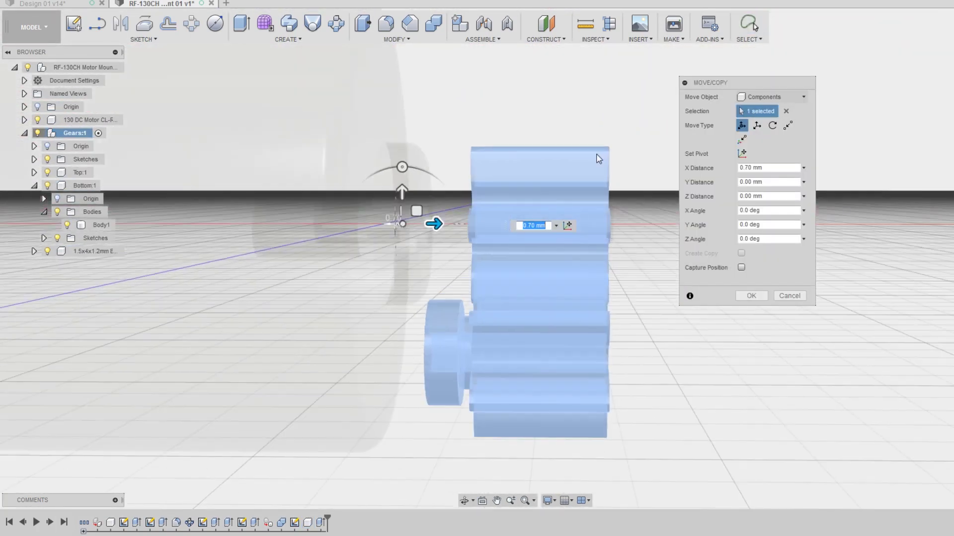
{"action": "middle_click_drag", "start_coordinate": [455, 223], "coordinate": [436, 224], "text": "shift"}
{"action": "scroll", "coordinate": [383, 238], "scroll_direction": "up", "scroll_amount": 3}
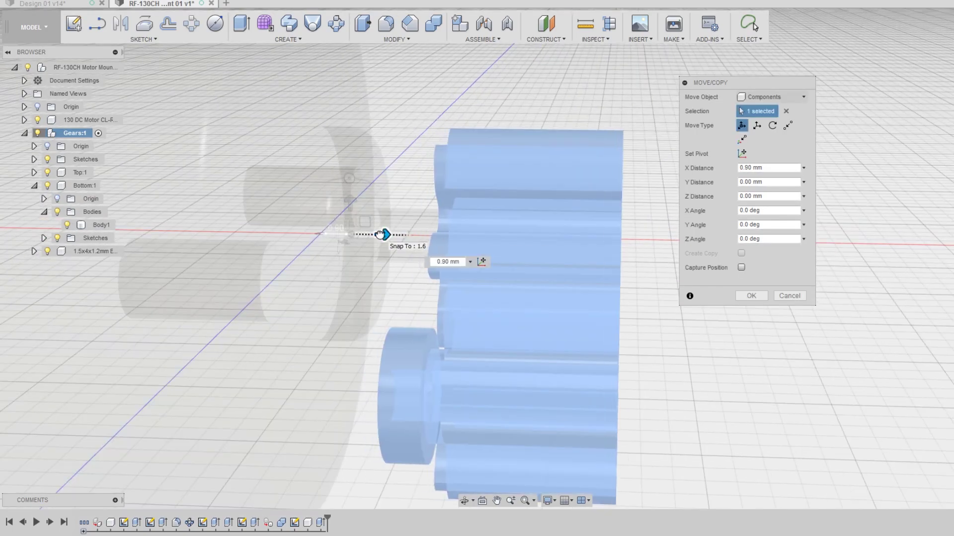
{"action": "key", "text": "Return"}
{"action": "mouse_move", "coordinate": [496, 258]}
{"action": "middle_mouse_down", "text": "shift"}
{"action": "mouse_move", "coordinate": [568, 235]}
{"action": "mouse_move", "coordinate": [447, 323]}
{"action": "mouse_move", "coordinate": [394, 315]}
{"action": "mouse_move", "coordinate": [485, 439]}
{"action": "mouse_move", "coordinate": [348, 348]}
{"action": "middle_mouse_up", "text": "shift"}
{"action": "left_click", "coordinate": [67, 267]}
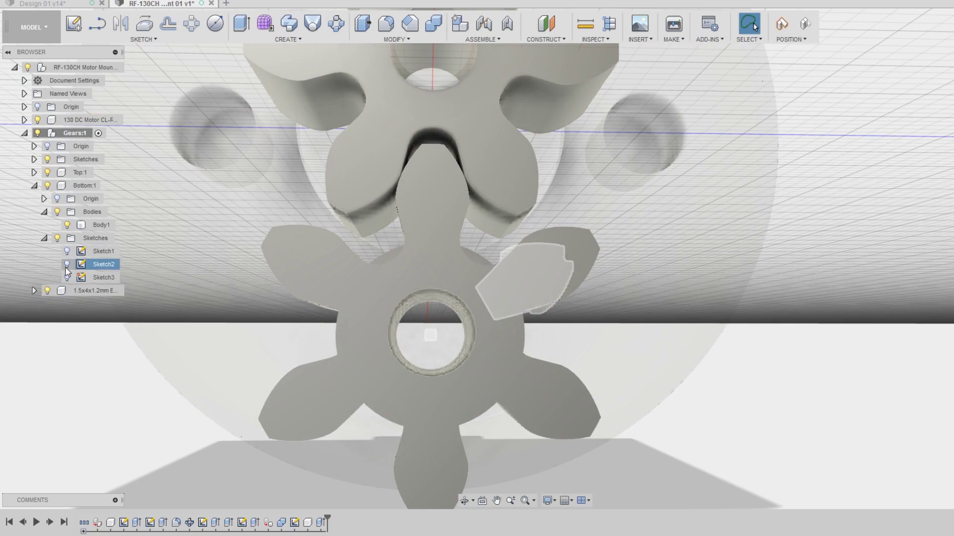
- Extrude the shaft sketch 8 mm through the lower gear
{"action": "left_click", "coordinate": [40, 196]}
{"action": "middle_click_drag", "start_coordinate": [447, 298], "coordinate": [348, 308], "text": "shift"}
{"action": "key", "text": "e"}
{"action": "left_click", "coordinate": [505, 394]}
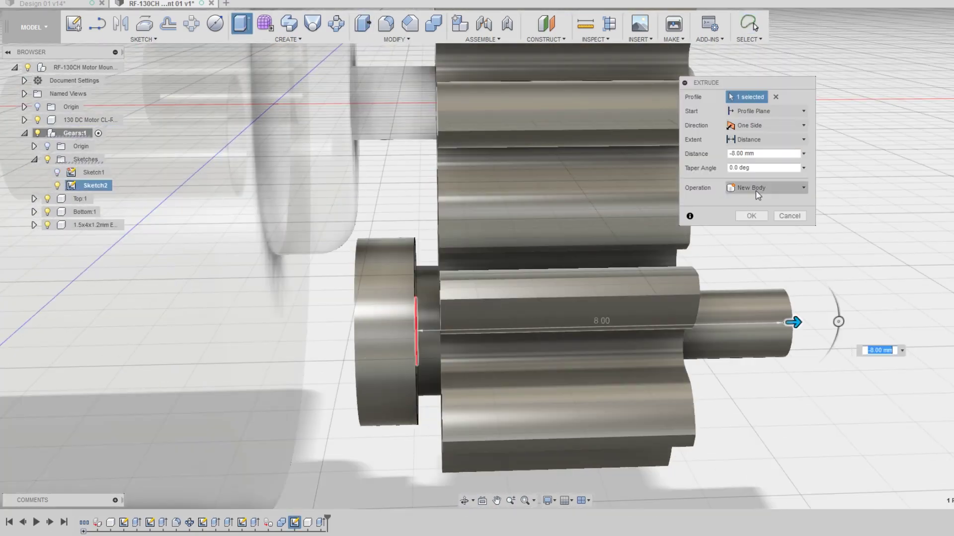
{"action": "key", "text": "Return"}
{"action": "middle_click_drag", "start_coordinate": [546, 273], "coordinate": [497, 314], "text": "shift"}
- Extrude the hub profile as a new component named 'Lower Shaft'
{"action": "left_click", "coordinate": [361, 367]}
{"action": "key", "text": "e"}
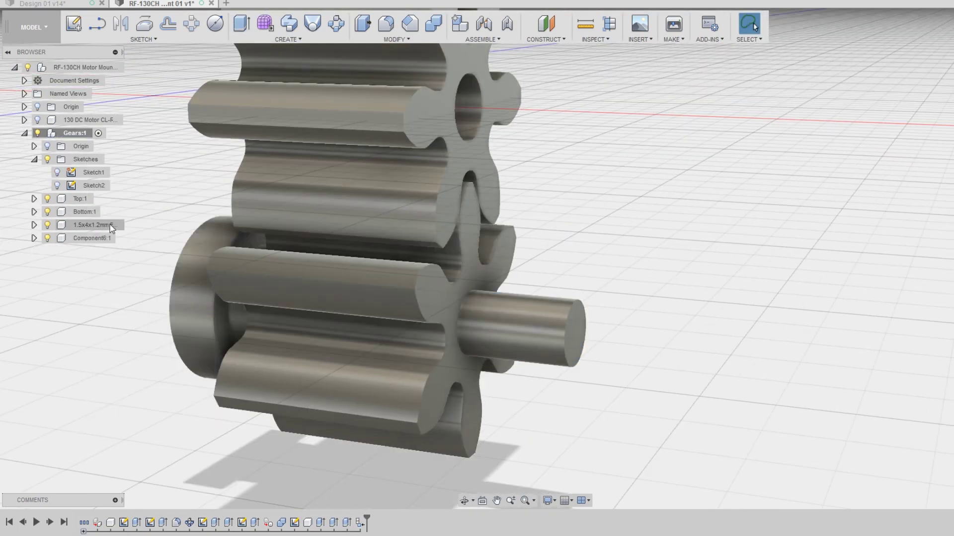
{"action": "double_click", "coordinate": [92, 238]}
{"action": "key", "text": "Return"}
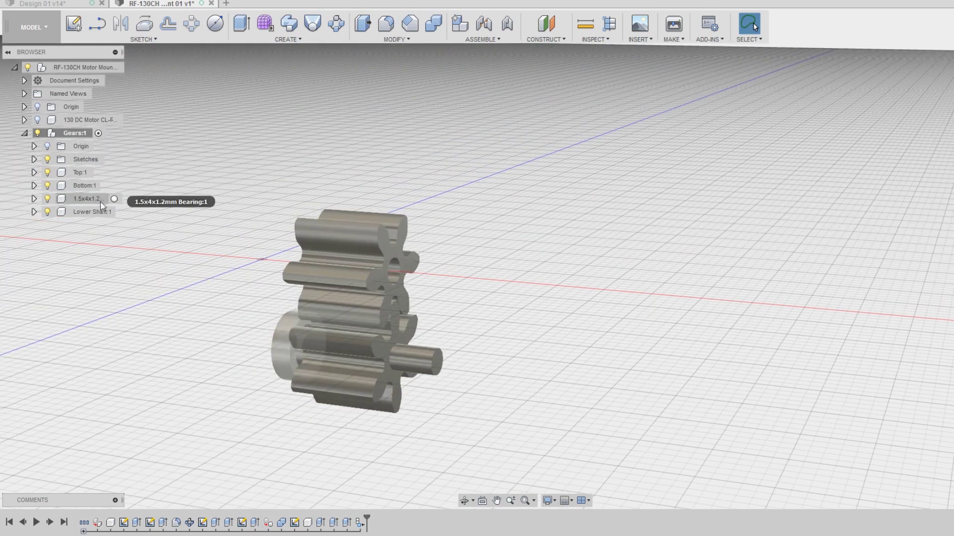
{"action": "left_click", "coordinate": [95, 225]}
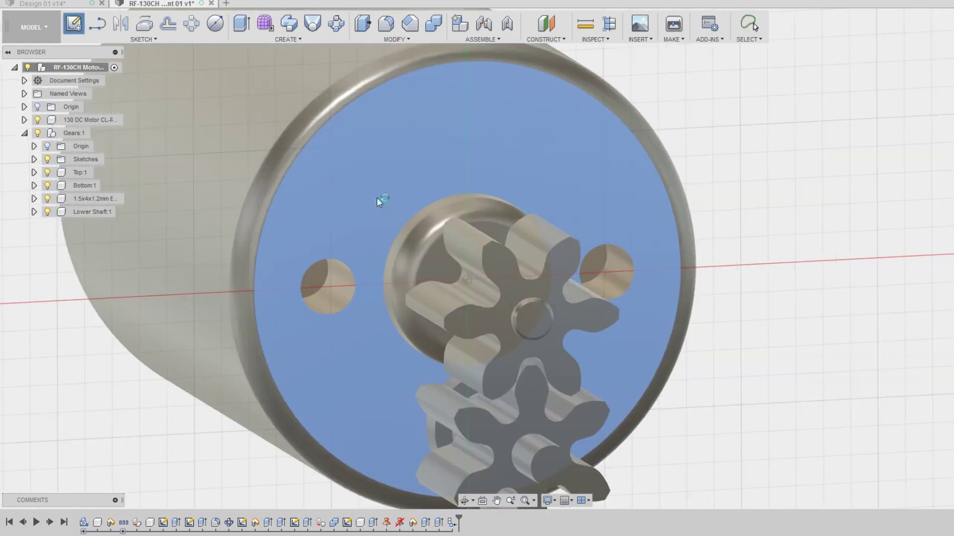
- Sketch on the motor face, project its geometry, and draw a 6.5 mm circle on the motor boss
{"action": "left_click", "coordinate": [379, 202]}
{"action": "key", "text": "p"}
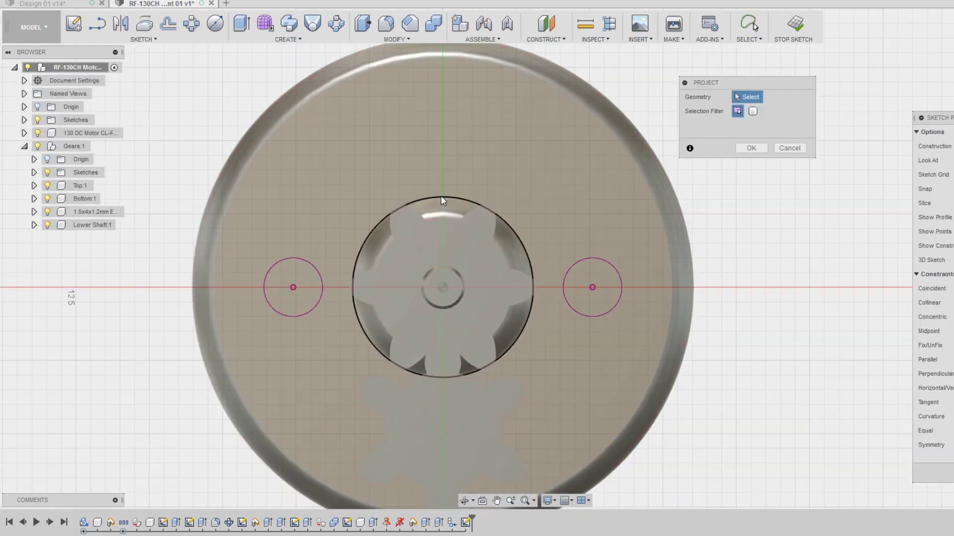
{"action": "key", "text": "Return"}
{"action": "key", "text": "c"}
{"action": "left_click", "coordinate": [441, 287]}
{"action": "type", "text": "6.5"}
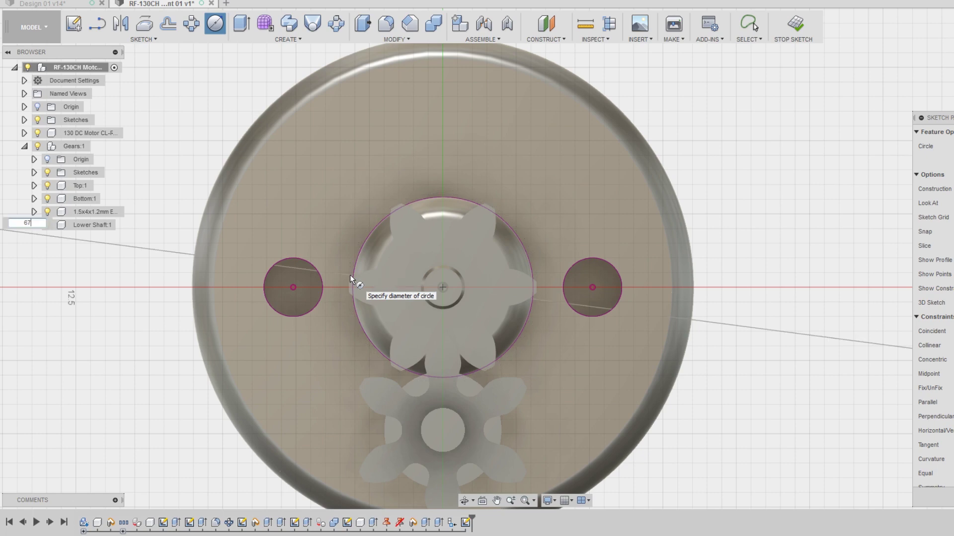
{"action": "key", "text": "Return"}
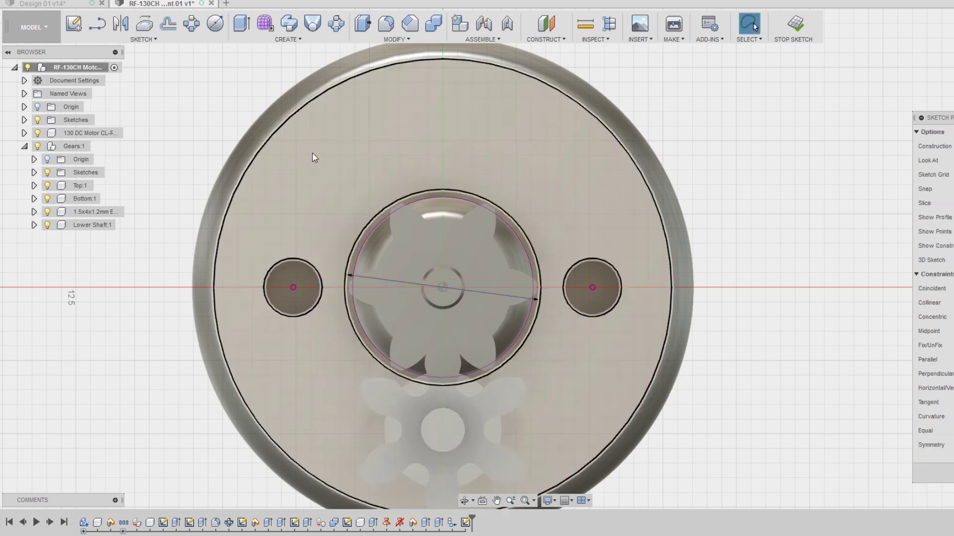
- Draw a vertical line from the large circle down past the disk, then the horizontal bottom line
{"action": "scroll", "coordinate": [312, 153], "scroll_direction": "up", "scroll_amount": 1}
{"action": "left_click", "coordinate": [460, 199]}
{"action": "double_click", "coordinate": [461, 150]}
{"action": "scroll", "coordinate": [422, 142], "scroll_direction": "down", "scroll_amount": 3}
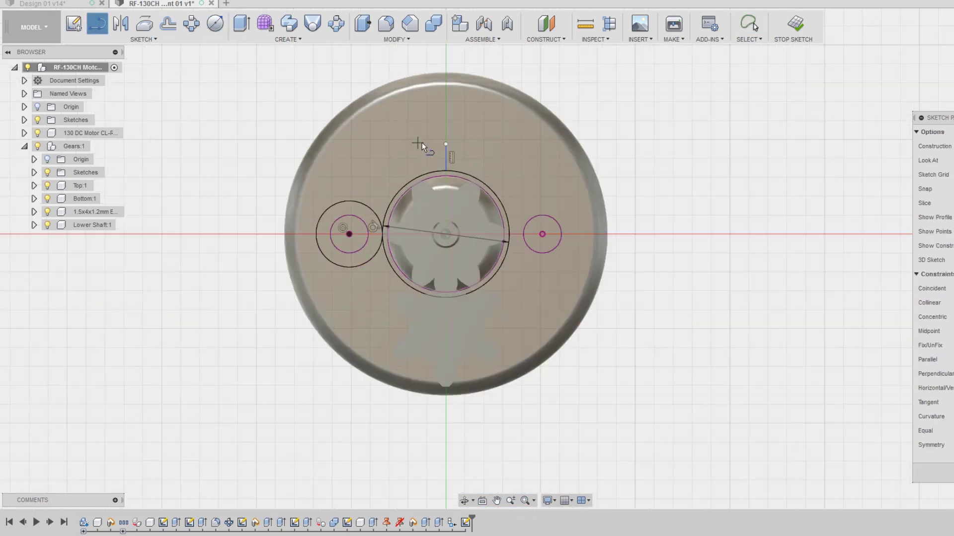
{"action": "scroll", "coordinate": [333, 217], "scroll_direction": "up", "scroll_amount": 2}
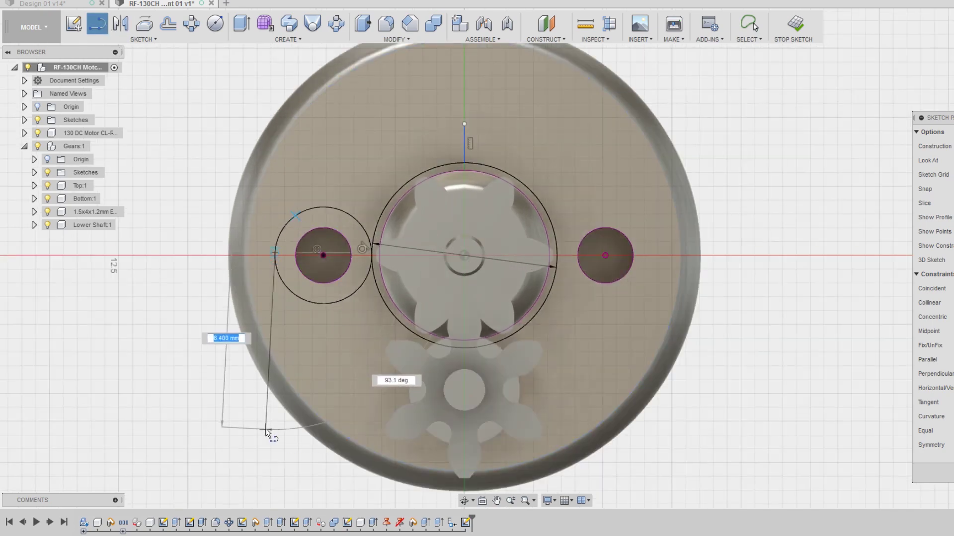
{"action": "scroll", "coordinate": [271, 402], "scroll_direction": "down", "scroll_amount": 3}
{"action": "scroll", "coordinate": [276, 357], "scroll_direction": "up", "scroll_amount": 2}
{"action": "left_click", "coordinate": [277, 360]}
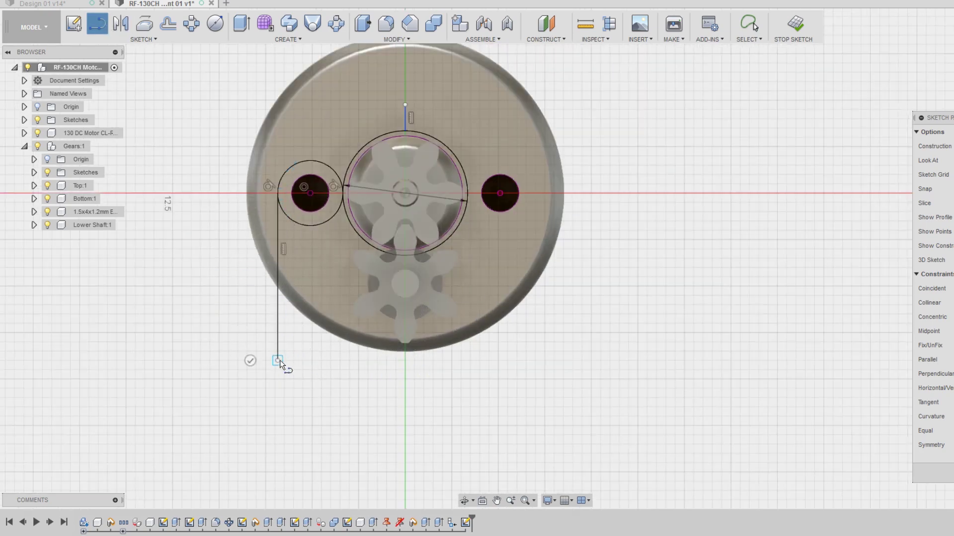
{"action": "left_click", "coordinate": [405, 360]}
{"action": "key", "text": "Escape"}
- Move the bottom line down 0.20 mm
{"action": "left_click", "coordinate": [342, 360]}
{"action": "key", "text": "m"}
{"action": "scroll", "coordinate": [375, 330], "scroll_direction": "down", "scroll_amount": 2}
{"action": "scroll", "coordinate": [298, 377], "scroll_direction": "up", "scroll_amount": 2}
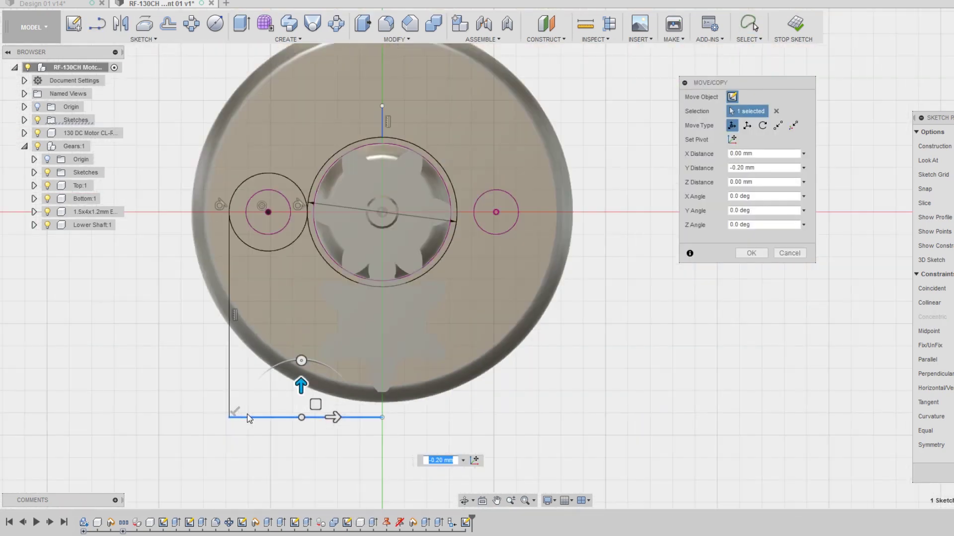
{"action": "key", "text": "Return"}
{"action": "scroll", "coordinate": [287, 258], "scroll_direction": "up", "scroll_amount": 2}
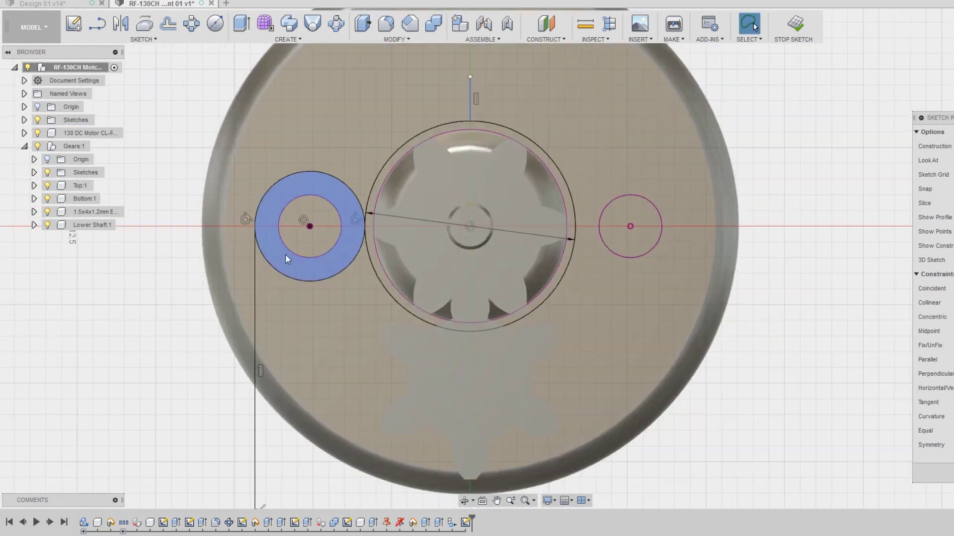
{"action": "scroll", "coordinate": [288, 259], "scroll_direction": "down", "scroll_amount": 2}
{"action": "scroll", "coordinate": [395, 320], "scroll_direction": "up", "scroll_amount": 4}
- Project the lower gear's outline and draw a 4.3 mm circle around it, undoing the last trim
{"action": "left_click", "coordinate": [142, 39]}
{"action": "mouse_move", "coordinate": [198, 322]}
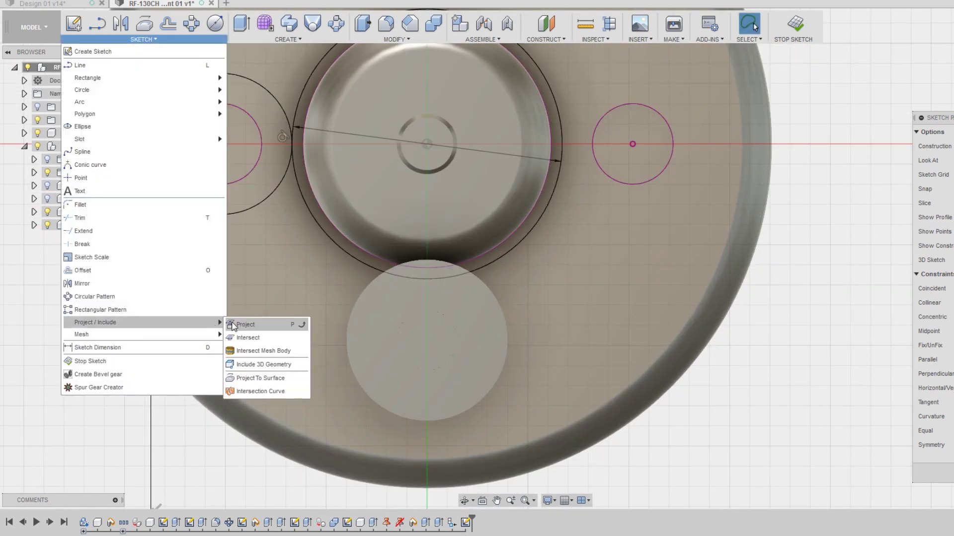
{"action": "left_click", "coordinate": [243, 324]}
{"action": "type", "text": "4.3"}
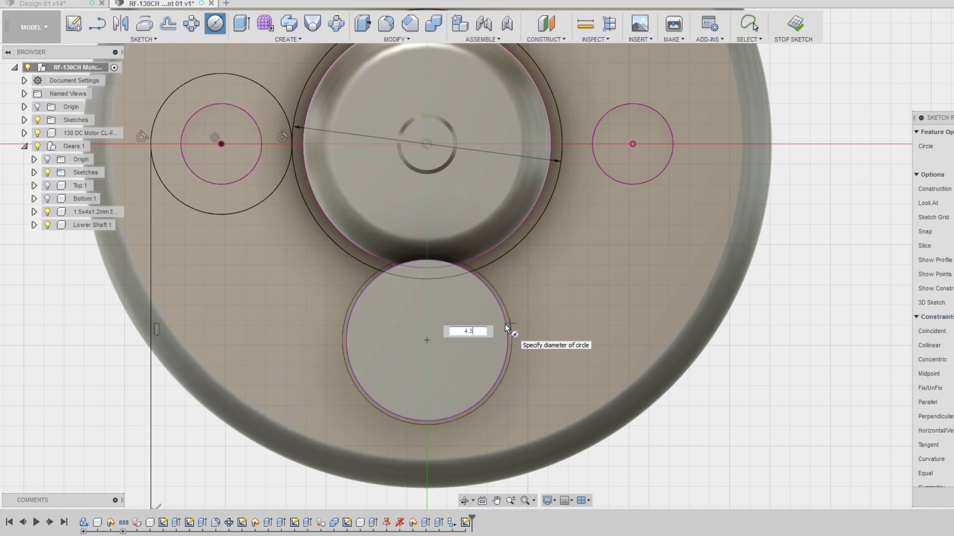
{"action": "key", "text": "Return"}
{"action": "scroll", "coordinate": [454, 256], "scroll_direction": "up", "scroll_amount": 2}
{"action": "scroll", "coordinate": [356, 360], "scroll_direction": "down", "scroll_amount": 2}
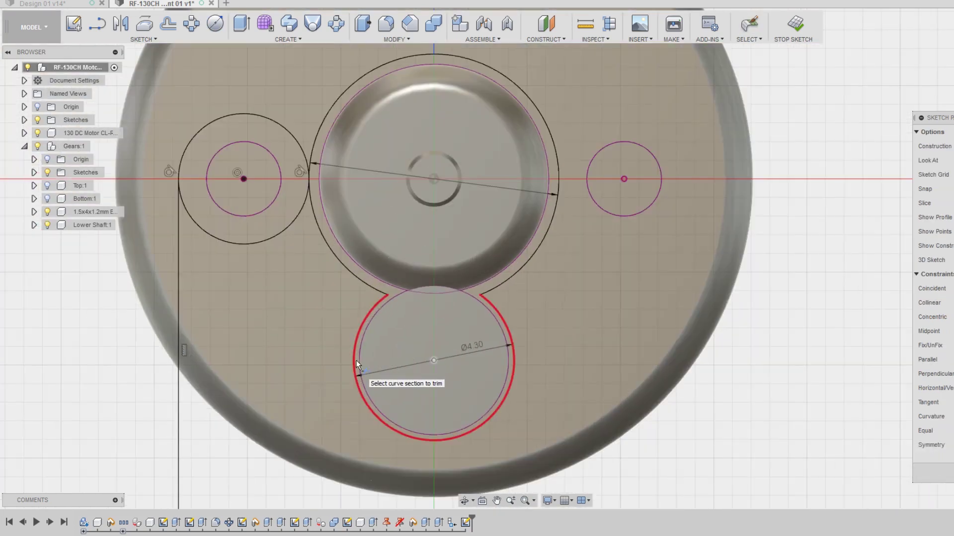
{"action": "scroll", "coordinate": [256, 299], "scroll_direction": "up", "scroll_amount": 3}
{"action": "scroll", "coordinate": [338, 320], "scroll_direction": "down", "scroll_amount": 4}
{"action": "key", "text": "ctrl+z"}
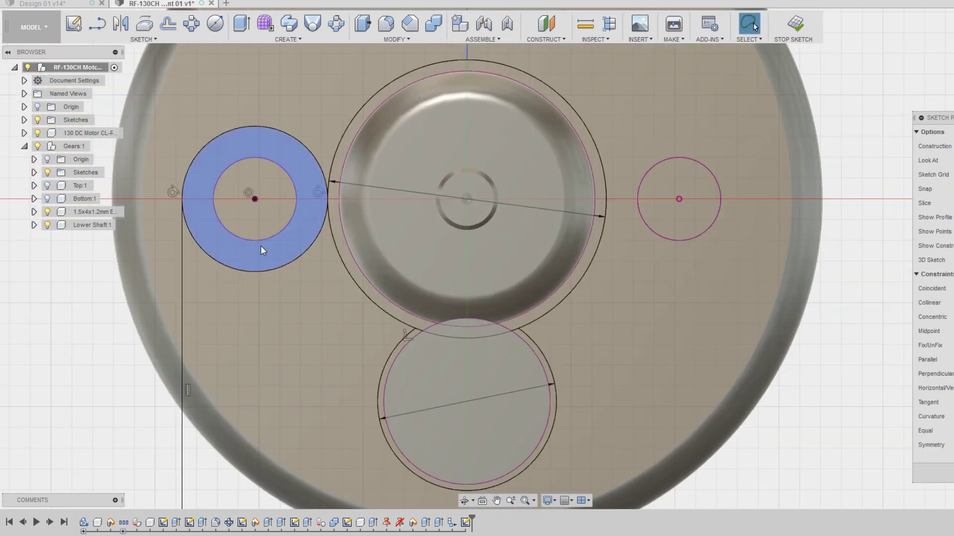
- Add a 1.8 mm shaft hole circle at the lower gear's centre
{"action": "scroll", "coordinate": [363, 344], "scroll_direction": "up", "scroll_amount": 2}
{"action": "left_click", "coordinate": [365, 348]}
{"action": "type", "text": "1.8"}
{"action": "key", "text": "Return"}
{"action": "scroll", "coordinate": [583, 338], "scroll_direction": "down", "scroll_amount": 3}
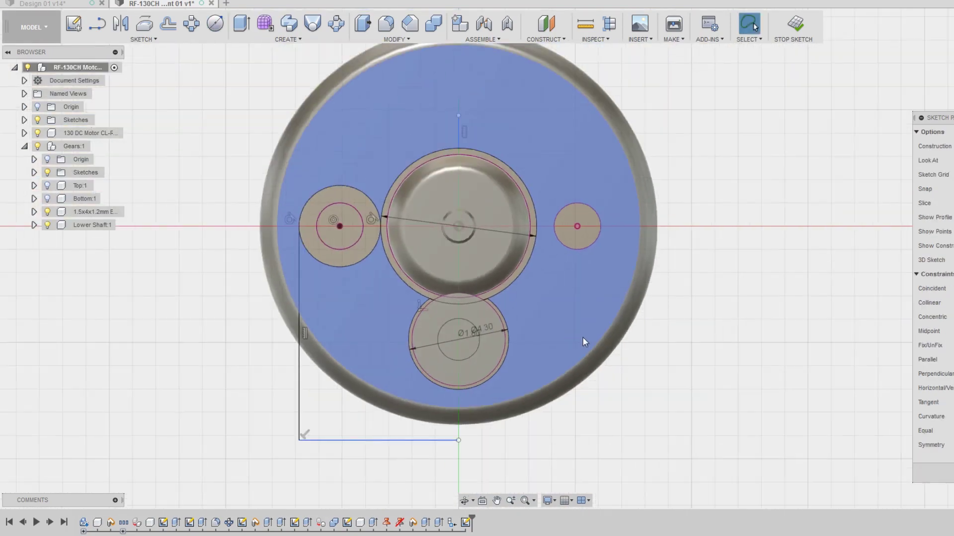
{"action": "scroll", "coordinate": [323, 220], "scroll_direction": "up", "scroll_amount": 2}
{"action": "scroll", "coordinate": [323, 219], "scroll_direction": "down", "scroll_amount": 2}
{"action": "key", "text": "Escape"}
- Mirror the left hole's outer circle to the right side about the vertical centre line
{"action": "left_click", "coordinate": [121, 23]}
{"action": "left_click", "coordinate": [253, 290]}
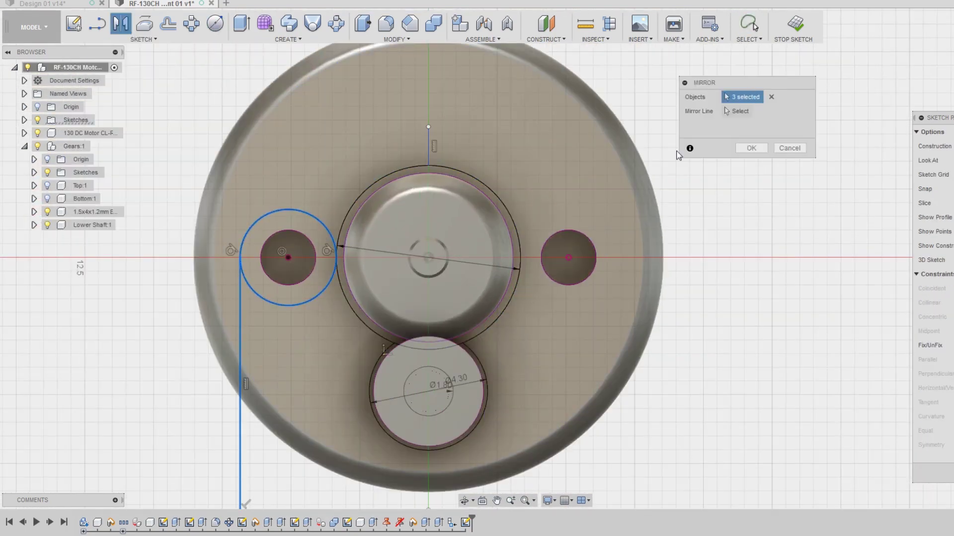
{"action": "left_click", "coordinate": [428, 149]}
{"action": "key", "text": "Return"}
{"action": "scroll", "coordinate": [370, 296], "scroll_direction": "down", "scroll_amount": 1}
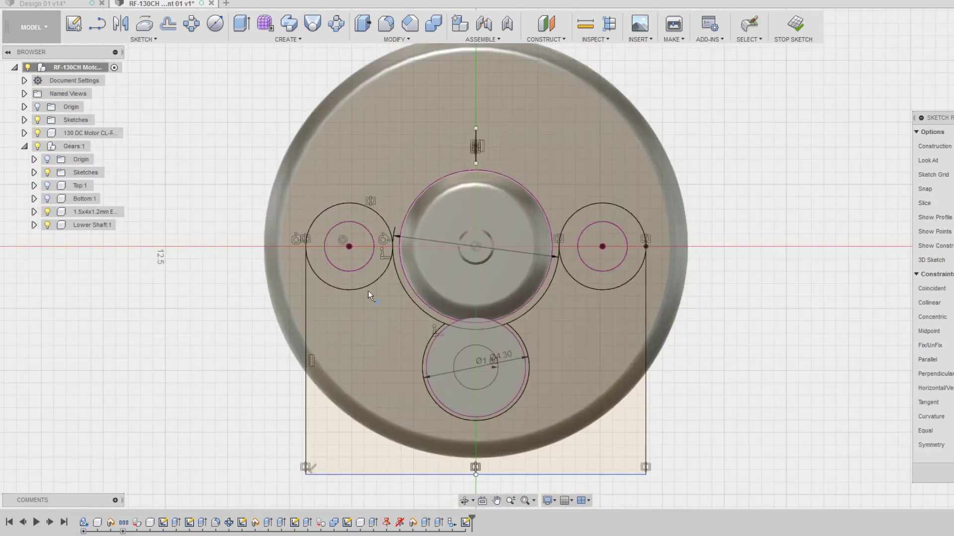
{"action": "scroll", "coordinate": [413, 206], "scroll_direction": "down", "scroll_amount": 1}
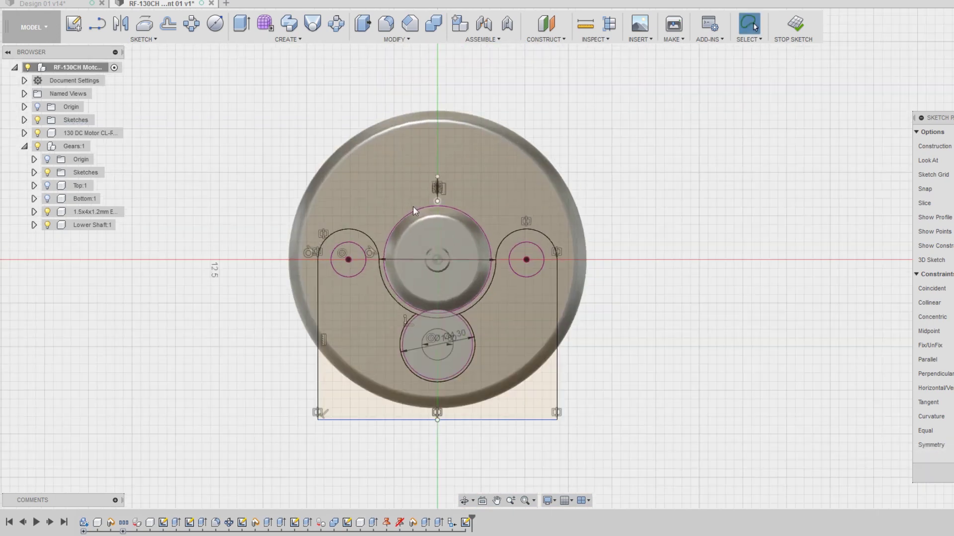
{"action": "scroll", "coordinate": [437, 343], "scroll_direction": "up", "scroll_amount": 2}
{"action": "scroll", "coordinate": [437, 333], "scroll_direction": "up", "scroll_amount": 3}
- Round a corner with an R0.50 fillet and mirror it about the centre line
{"action": "left_click", "coordinate": [143, 39]}
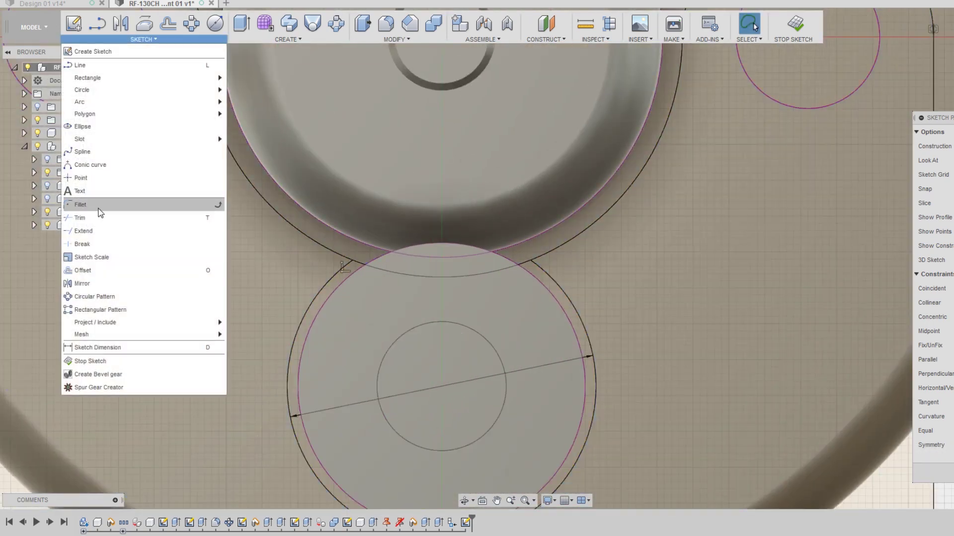
{"action": "left_click", "coordinate": [94, 189]}
{"action": "left_click", "coordinate": [330, 259]}
{"action": "key", "text": "Return"}
{"action": "left_click", "coordinate": [121, 24]}
{"action": "scroll", "coordinate": [412, 368], "scroll_direction": "down", "scroll_amount": 3}
{"action": "left_click", "coordinate": [411, 100]}
{"action": "key", "text": "Return"}
{"action": "scroll", "coordinate": [439, 335], "scroll_direction": "up", "scroll_amount": 3}
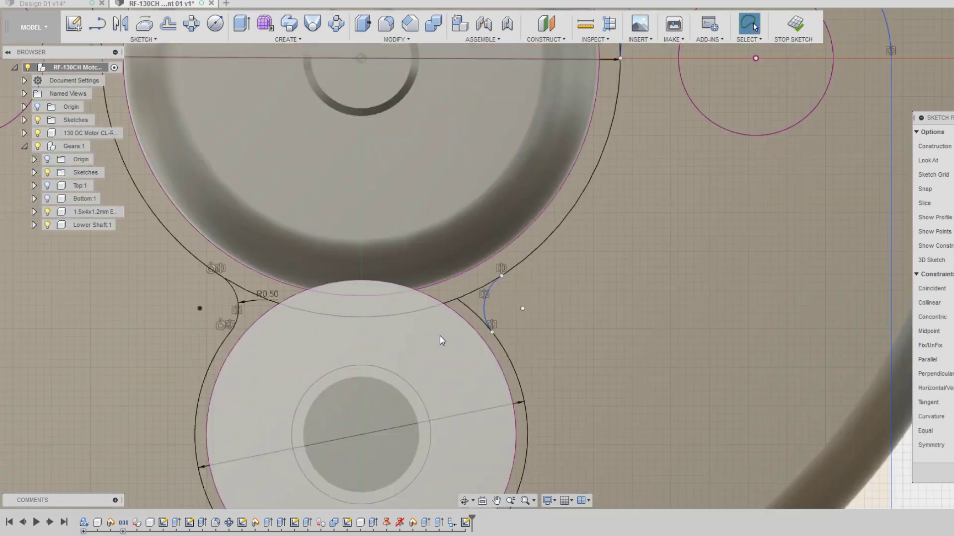
{"action": "scroll", "coordinate": [269, 352], "scroll_direction": "down", "scroll_amount": 4}
{"action": "scroll", "coordinate": [537, 314], "scroll_direction": "down", "scroll_amount": 1}
{"action": "scroll", "coordinate": [537, 314], "scroll_direction": "up", "scroll_amount": 2}
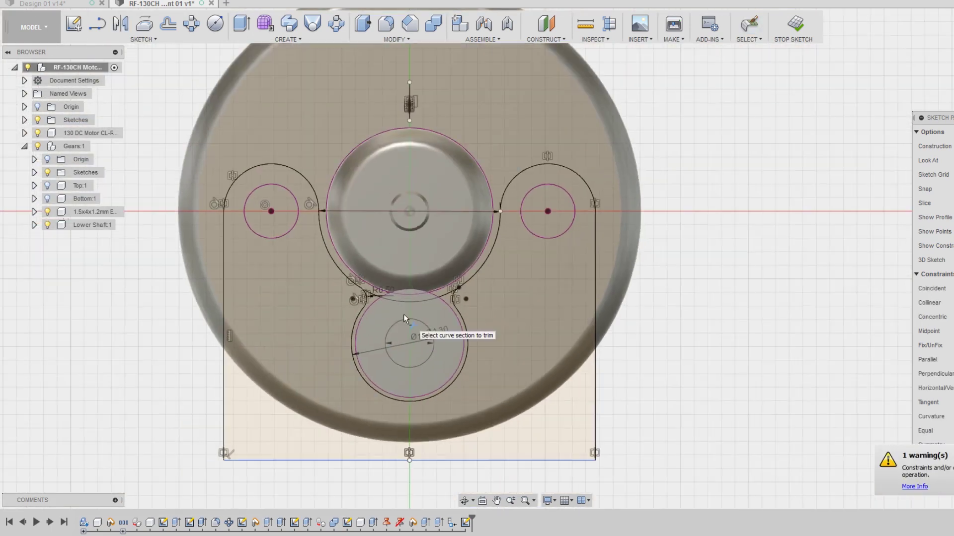
- Show the Top and Bottom gear bodies and dimension the notch lines 5.00 and 3.00
{"action": "left_click", "coordinate": [47, 185]}
{"action": "left_click", "coordinate": [47, 198]}
{"action": "scroll", "coordinate": [350, 393], "scroll_direction": "up", "scroll_amount": 1}
{"action": "type", "text": "t"}
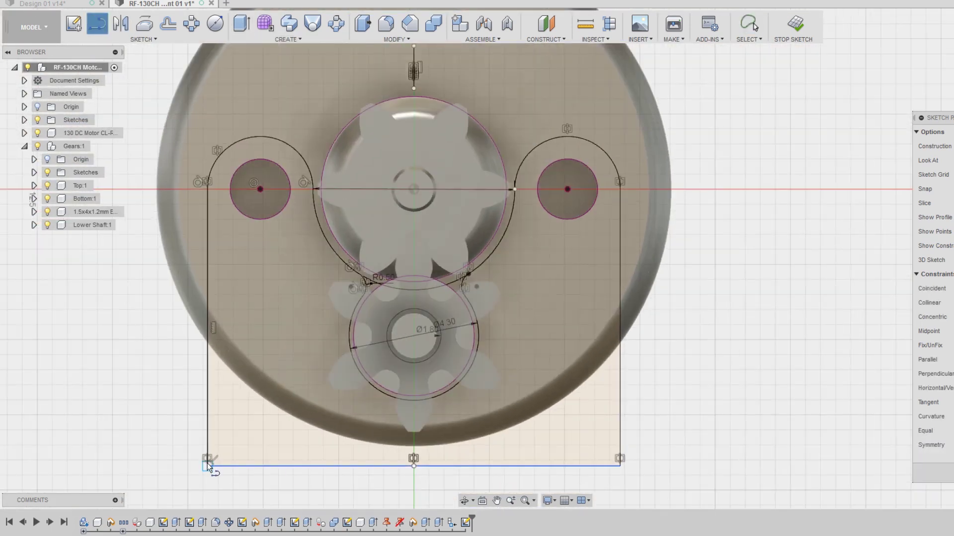
{"action": "type", "text": "5.998"}
{"action": "key", "text": "Return"}
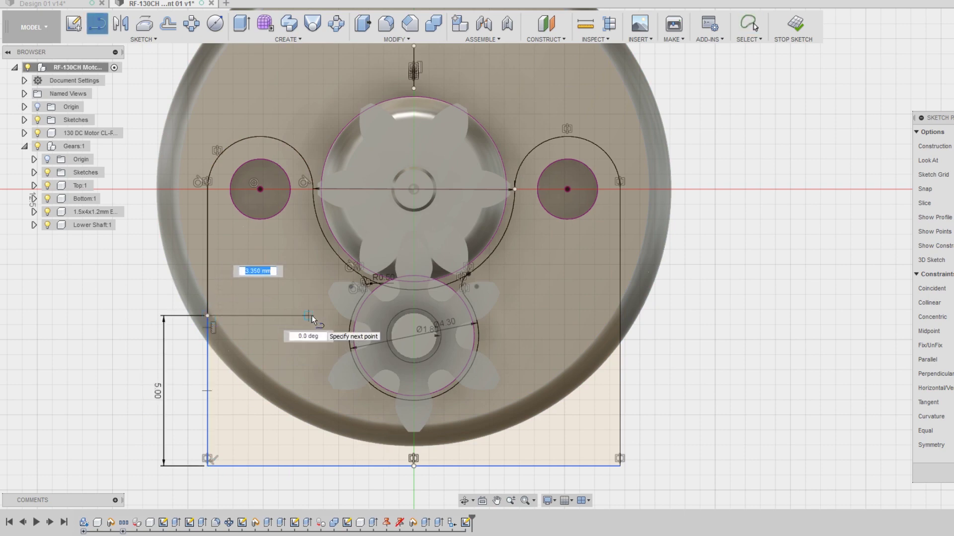
{"action": "type", "text": "3"}
{"action": "key", "text": "Return"}
- Draw the slanted notch edge down to the bottom line
{"action": "left_click", "coordinate": [297, 466]}
{"action": "middle_click_drag", "start_coordinate": [528, 471], "coordinate": [445, 428]}
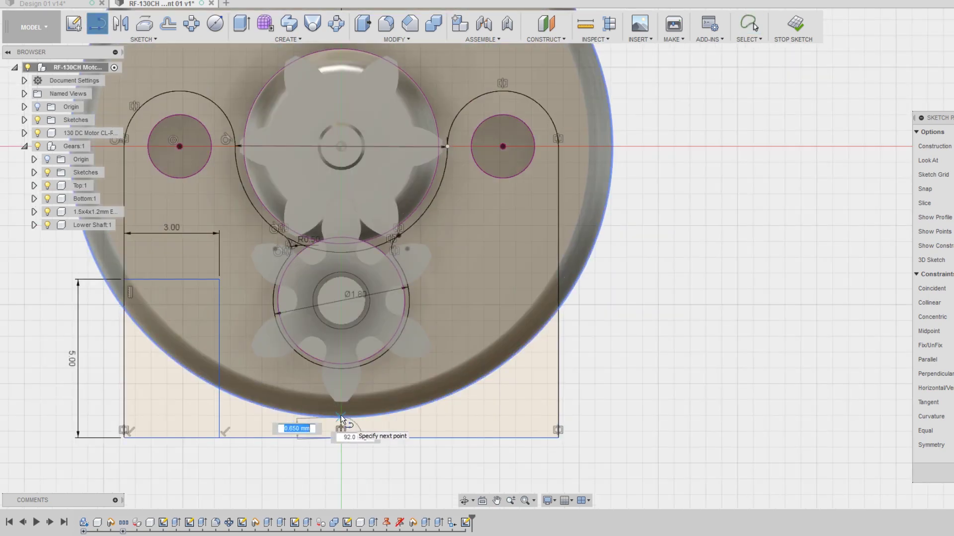
{"action": "key", "text": "Escape"}
{"action": "scroll", "coordinate": [318, 386], "scroll_direction": "up", "scroll_amount": 1}
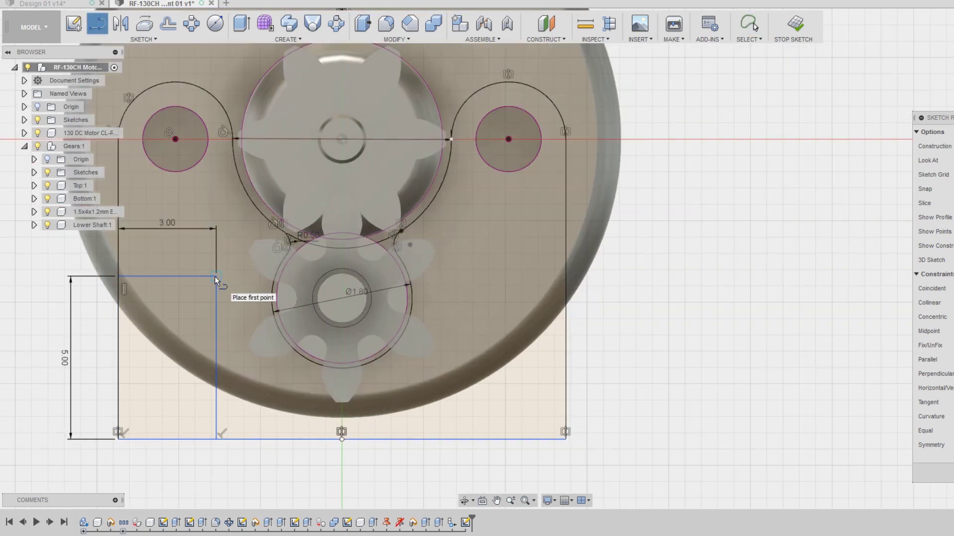
{"action": "scroll", "coordinate": [326, 382], "scroll_direction": "down", "scroll_amount": 2}
- Mirror the three notch lines about the centre line
{"action": "left_click", "coordinate": [121, 23]}
{"action": "left_click", "coordinate": [191, 304]}
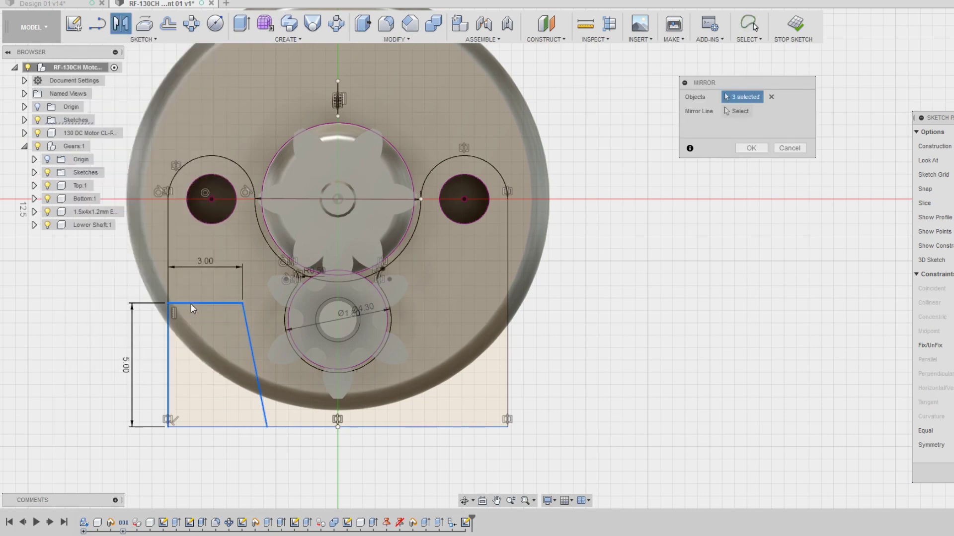
{"action": "scroll", "coordinate": [336, 457], "scroll_direction": "down", "scroll_amount": 2}
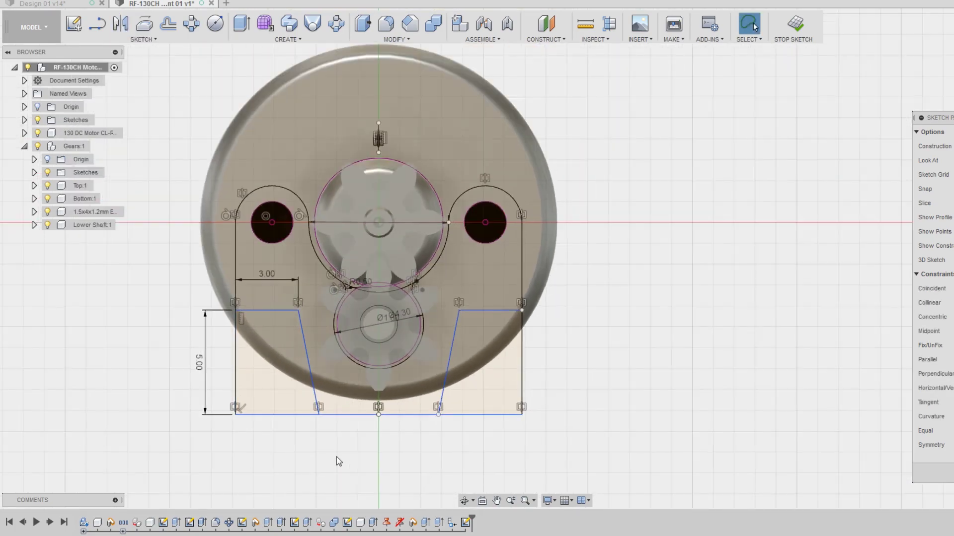
{"action": "mouse_move", "coordinate": [336, 457]}
{"action": "middle_mouse_down", "text": "shift"}
{"action": "mouse_move", "coordinate": [720, 265]}
{"action": "mouse_move", "coordinate": [679, 292]}
{"action": "middle_mouse_up", "text": "shift"}
- Start an extrude and select all the mount plate profiles
{"action": "scroll", "coordinate": [498, 252], "scroll_direction": "up", "scroll_amount": 3}
{"action": "key", "text": "e"}
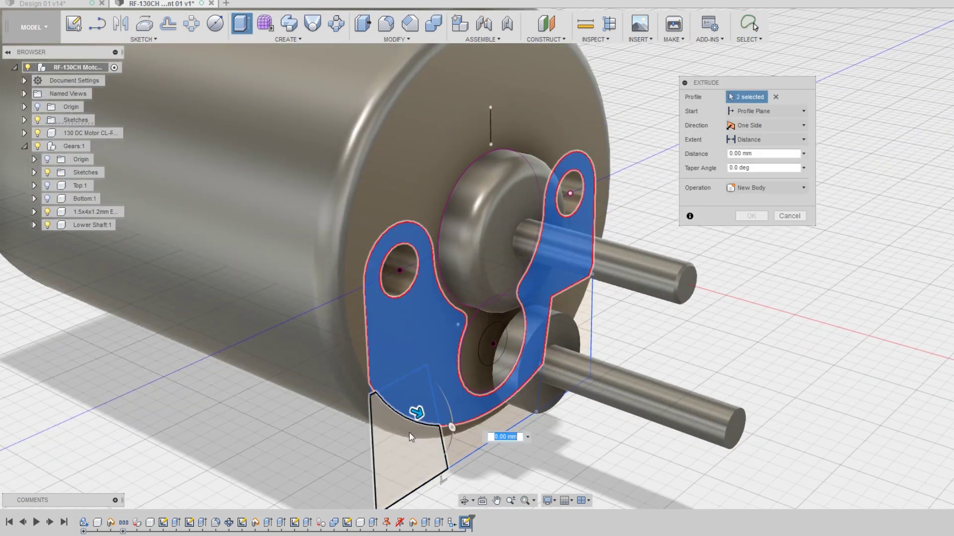
{"action": "scroll", "coordinate": [488, 339], "scroll_direction": "up", "scroll_amount": 4}
{"action": "scroll", "coordinate": [509, 404], "scroll_direction": "down", "scroll_amount": 2}
{"action": "middle_click_drag", "start_coordinate": [508, 404], "coordinate": [364, 294], "text": "shift"}
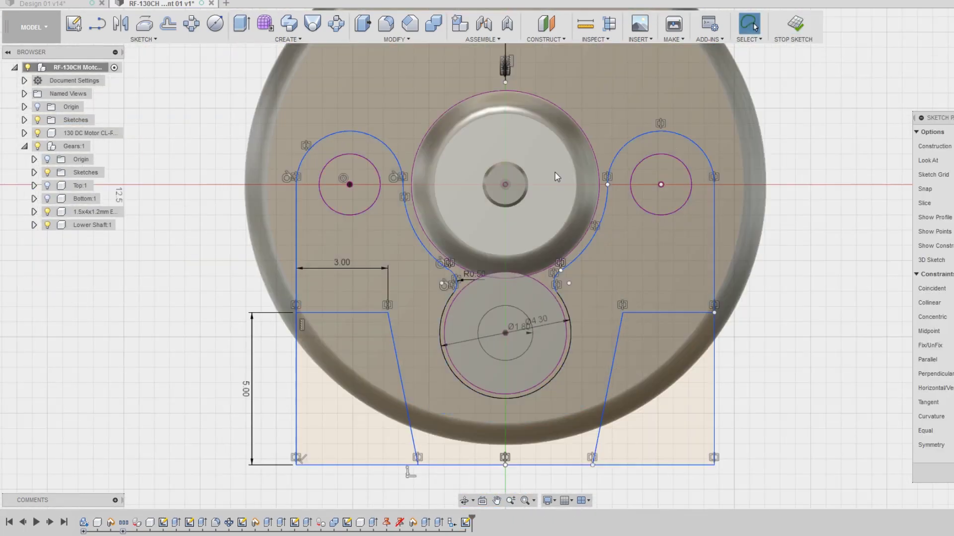
{"action": "scroll", "coordinate": [556, 177], "scroll_direction": "up", "scroll_amount": 2}
{"action": "key", "text": "c"}
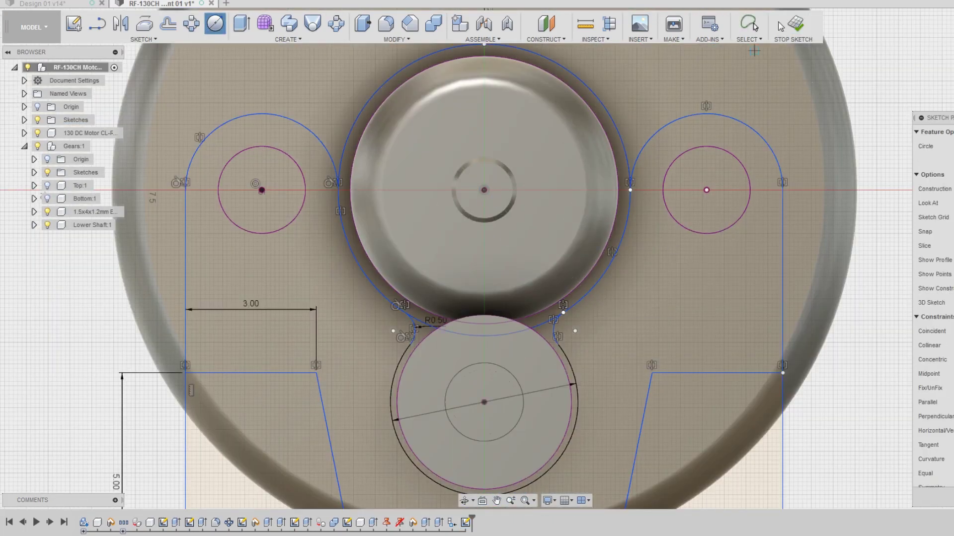
{"action": "scroll", "coordinate": [360, 270], "scroll_direction": "down", "scroll_amount": 2}
{"action": "key", "text": "e"}
{"action": "scroll", "coordinate": [375, 312], "scroll_direction": "up", "scroll_amount": 3}
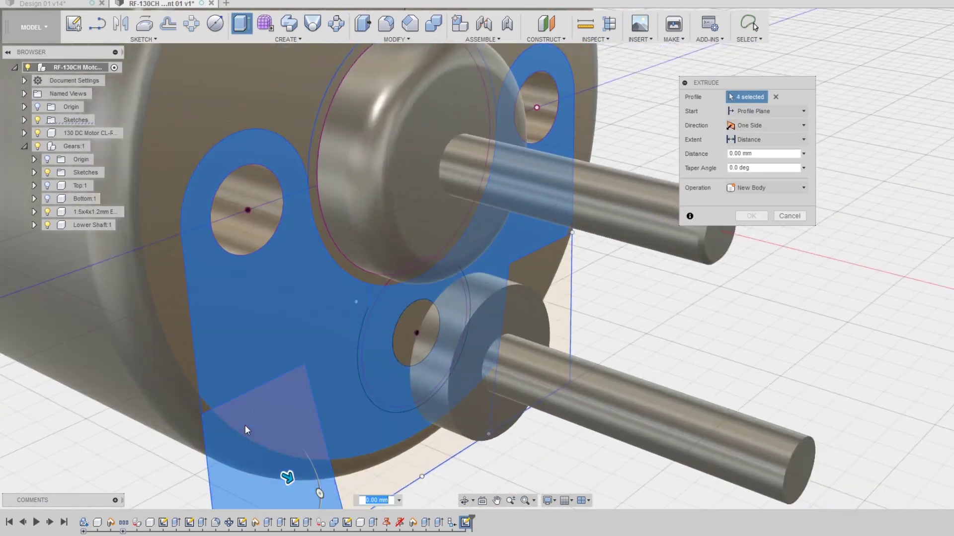
{"action": "middle_click_drag", "start_coordinate": [245, 425], "coordinate": [348, 348], "text": "shift"}
{"action": "left_click", "coordinate": [451, 382]}
{"action": "scroll", "coordinate": [451, 382], "scroll_direction": "down", "scroll_amount": 3}
{"action": "scroll", "coordinate": [621, 270], "scroll_direction": "up", "scroll_amount": 3}
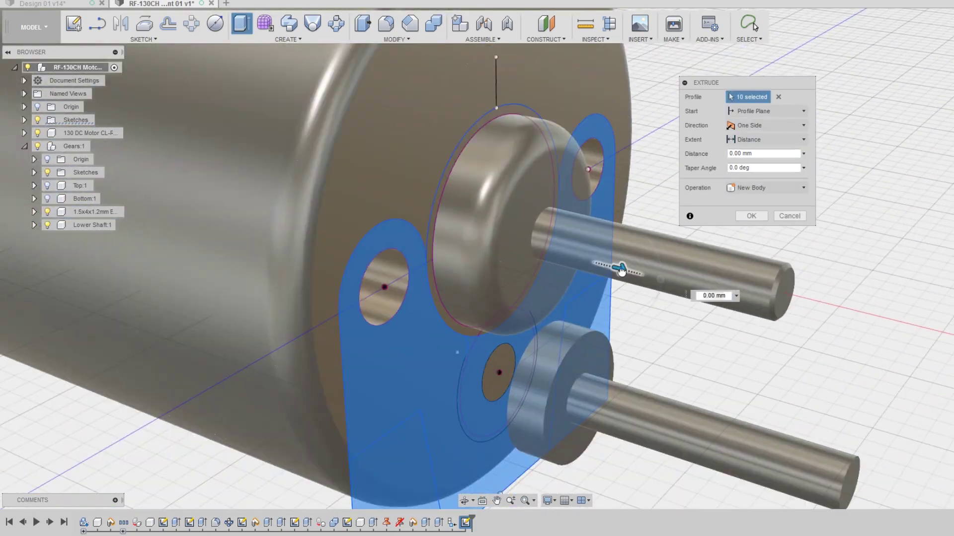
{"action": "middle_click_drag", "start_coordinate": [621, 270], "coordinate": [554, 330], "text": "shift"}
{"action": "scroll", "coordinate": [520, 331], "scroll_direction": "up", "scroll_amount": 3}
{"action": "scroll", "coordinate": [287, 323], "scroll_direction": "down", "scroll_amount": 3}
- Pull the plate thickness out to about 1.5 mm
{"action": "left_click_drag", "start_coordinate": [288, 324], "coordinate": [472, 268]}
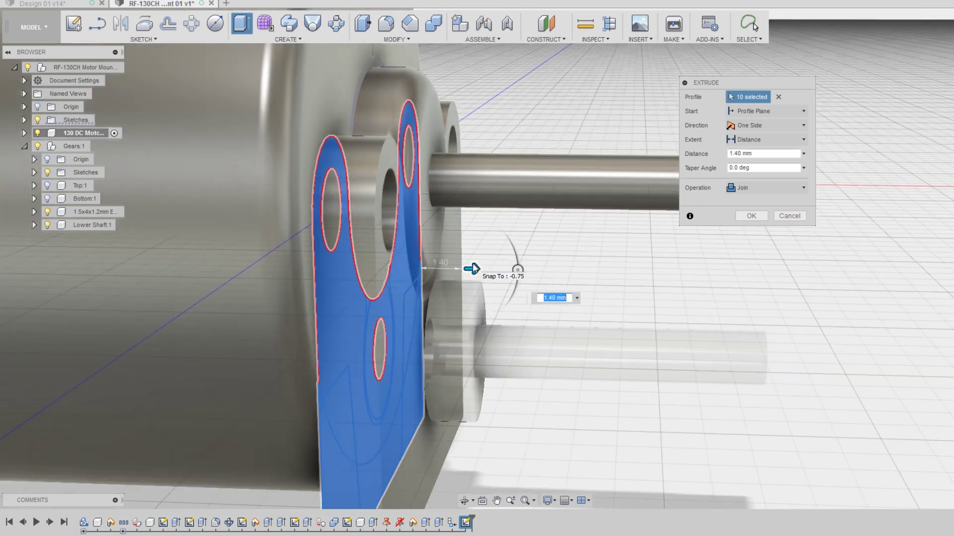
{"action": "left_click_drag", "start_coordinate": [472, 261], "coordinate": [474, 267]}
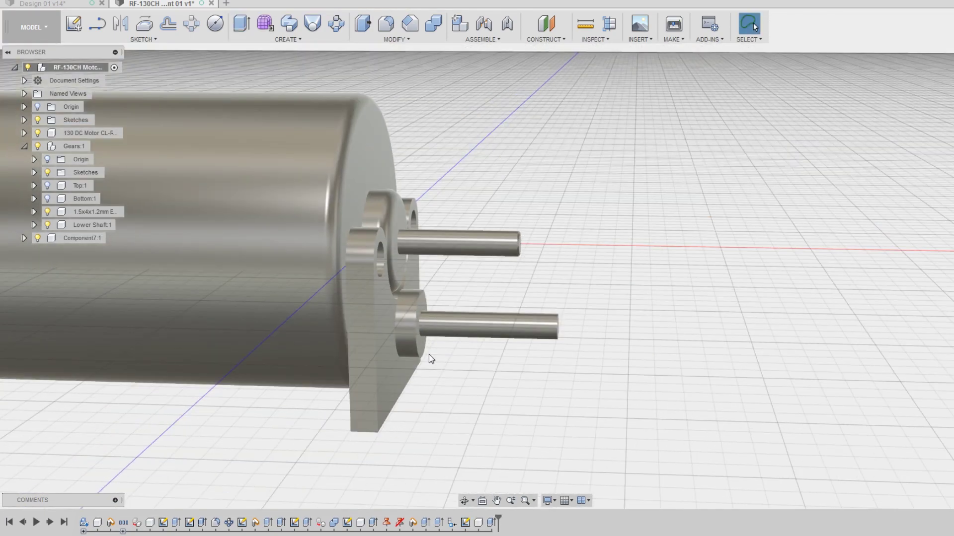
{"action": "left_click_drag", "start_coordinate": [83, 132], "coordinate": [91, 239]}
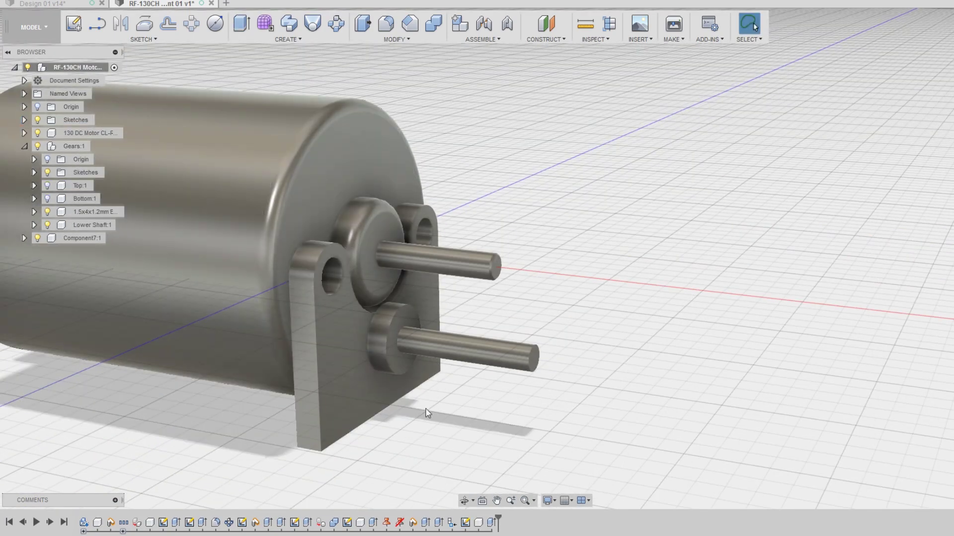
{"action": "scroll", "coordinate": [278, 298], "scroll_direction": "up", "scroll_amount": 3}
{"action": "scroll", "coordinate": [462, 383], "scroll_direction": "down", "scroll_amount": 5}
{"action": "middle_click_drag", "start_coordinate": [462, 383], "coordinate": [298, 298], "text": "shift"}
- Move the Gears component 0.40 mm along the motor shaft axis
{"action": "scroll", "coordinate": [406, 369], "scroll_direction": "up", "scroll_amount": 5}
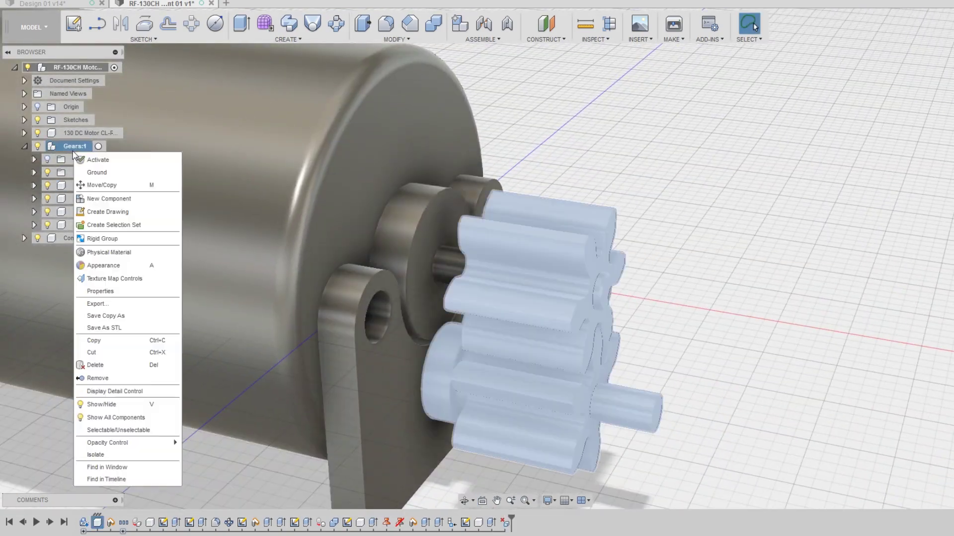
{"action": "left_click", "coordinate": [101, 185]}
{"action": "scroll", "coordinate": [529, 285], "scroll_direction": "up", "scroll_amount": 5}
{"action": "left_click_drag", "start_coordinate": [404, 242], "coordinate": [407, 243]}
{"action": "scroll", "coordinate": [596, 279], "scroll_direction": "down", "scroll_amount": 5}
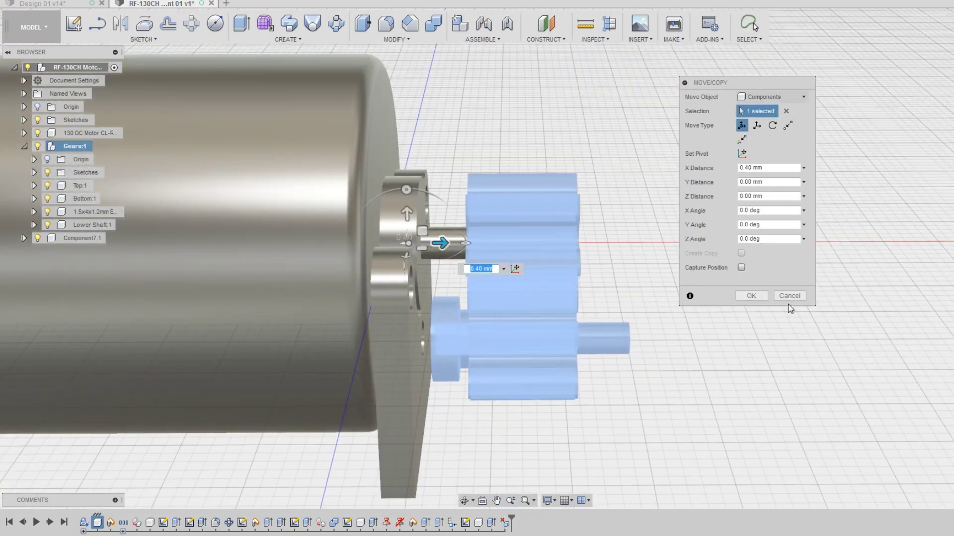
{"action": "left_click", "coordinate": [751, 295]}
{"action": "middle_click_drag", "start_coordinate": [671, 249], "coordinate": [657, 209], "text": "shift"}
{"action": "scroll", "coordinate": [611, 228], "scroll_direction": "up", "scroll_amount": 3}
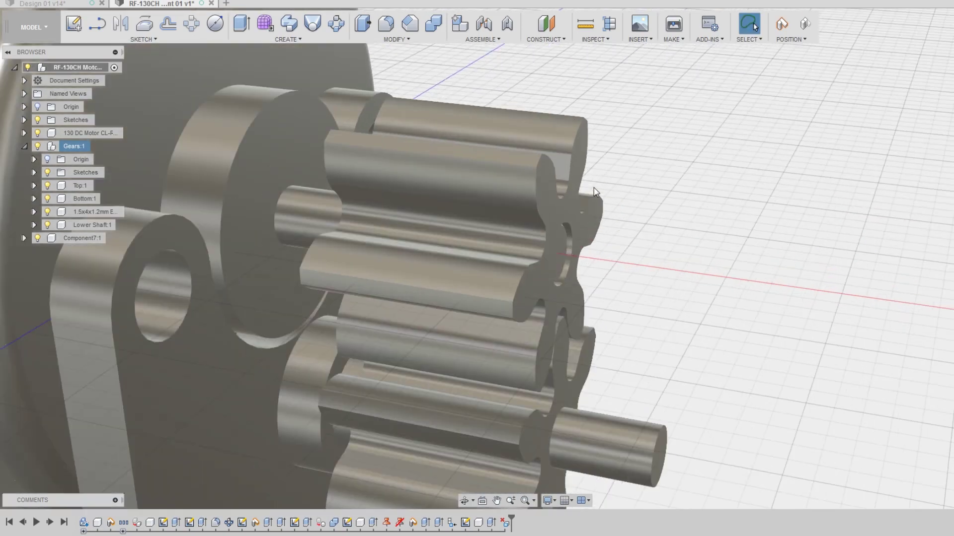
- Extrude the gear hub face about 0.4 mm as a spacer
{"action": "key", "text": "e"}
{"action": "left_click", "coordinate": [563, 249]}
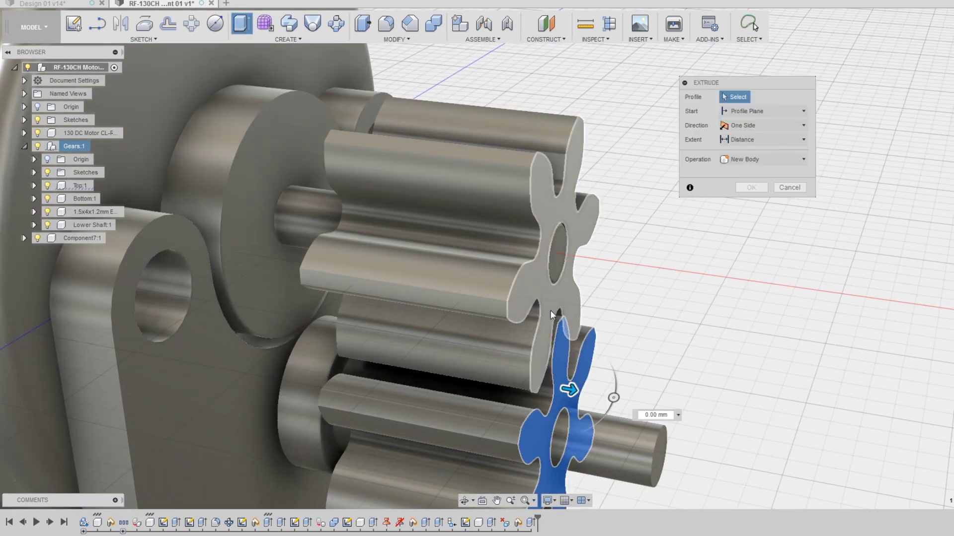
{"action": "scroll", "coordinate": [550, 310], "scroll_direction": "down", "scroll_amount": 3}
{"action": "middle_click_drag", "start_coordinate": [652, 248], "coordinate": [502, 365], "text": "shift"}
{"action": "scroll", "coordinate": [427, 283], "scroll_direction": "up", "scroll_amount": 4}
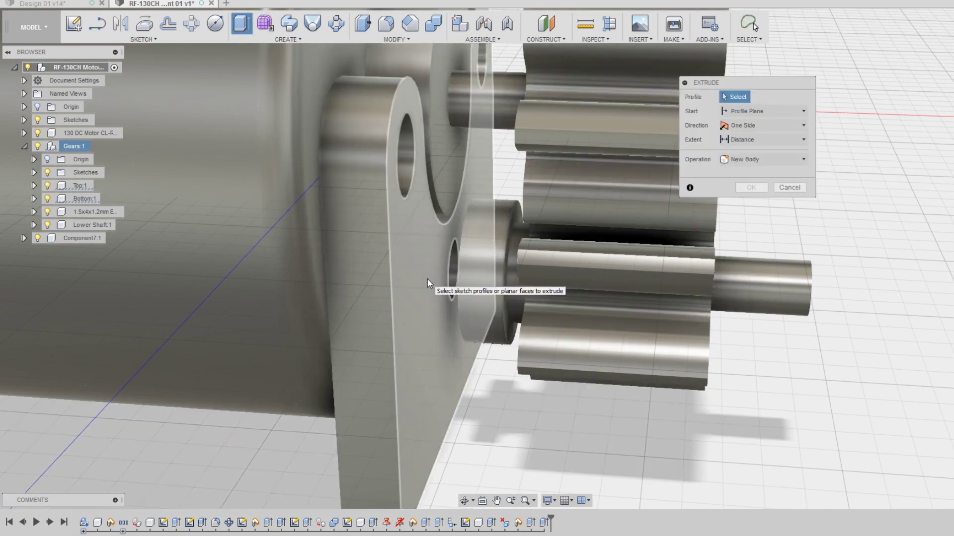
{"action": "left_click", "coordinate": [427, 284]}
{"action": "middle_click_drag", "start_coordinate": [427, 283], "coordinate": [477, 209], "text": "shift"}
{"action": "left_click_drag", "start_coordinate": [477, 208], "coordinate": [428, 206]}
{"action": "scroll", "coordinate": [339, 297], "scroll_direction": "down", "scroll_amount": 2}
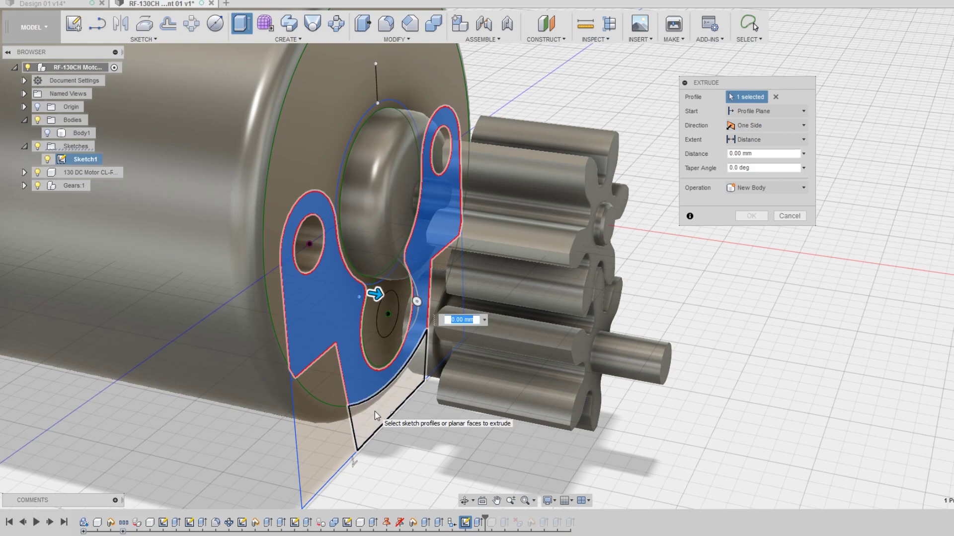
{"action": "middle_click_drag", "start_coordinate": [374, 416], "coordinate": [401, 384], "text": "shift"}
{"action": "left_click_drag", "start_coordinate": [401, 384], "coordinate": [382, 370]}
{"action": "middle_click_drag", "start_coordinate": [362, 369], "coordinate": [403, 251], "text": "shift"}
- Confirm the plate extrusion as a separate new body
{"action": "left_click", "coordinate": [765, 241]}
{"action": "key", "text": "Return"}
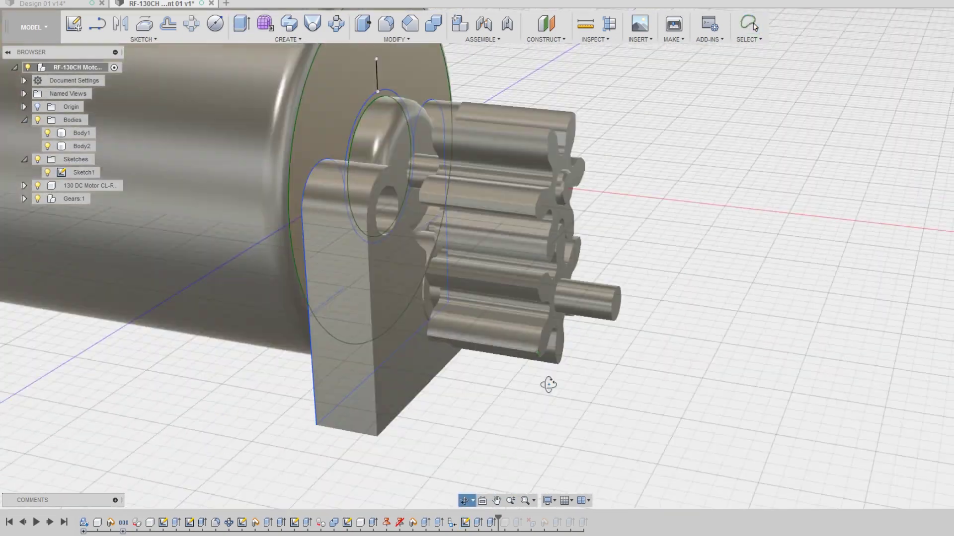
{"action": "middle_click_drag", "start_coordinate": [545, 385], "coordinate": [497, 348], "text": "shift"}
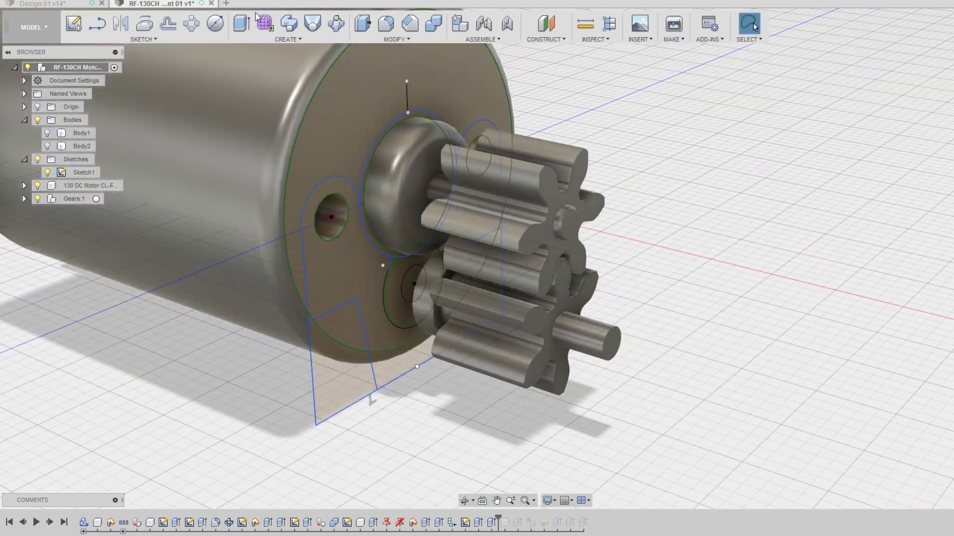
- Extrude the mount sketch profiles 8.30 mm into a block beneath the gears
{"action": "left_click", "coordinate": [242, 23]}
{"action": "middle_click_drag", "start_coordinate": [240, 345], "coordinate": [63, 137], "text": "shift"}
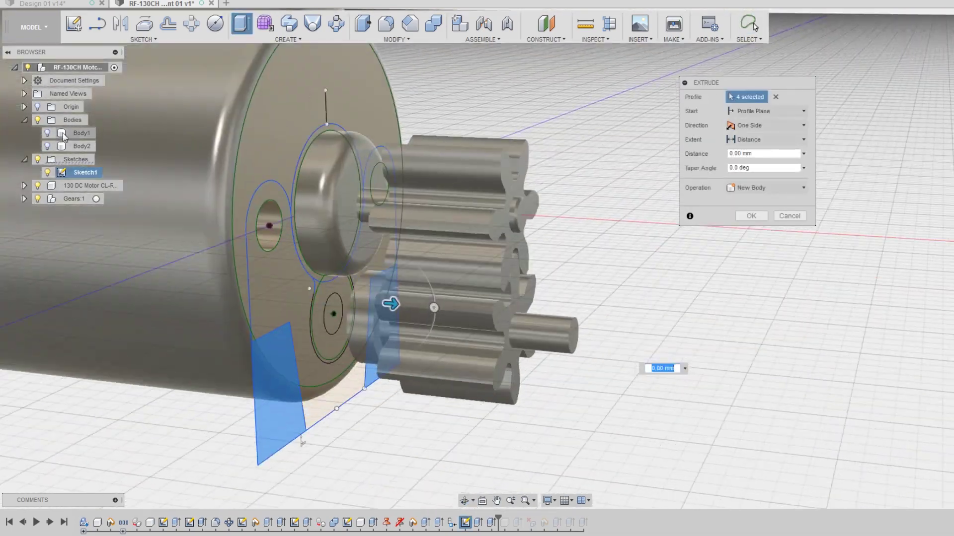
{"action": "left_click_drag", "start_coordinate": [391, 304], "coordinate": [517, 319]}
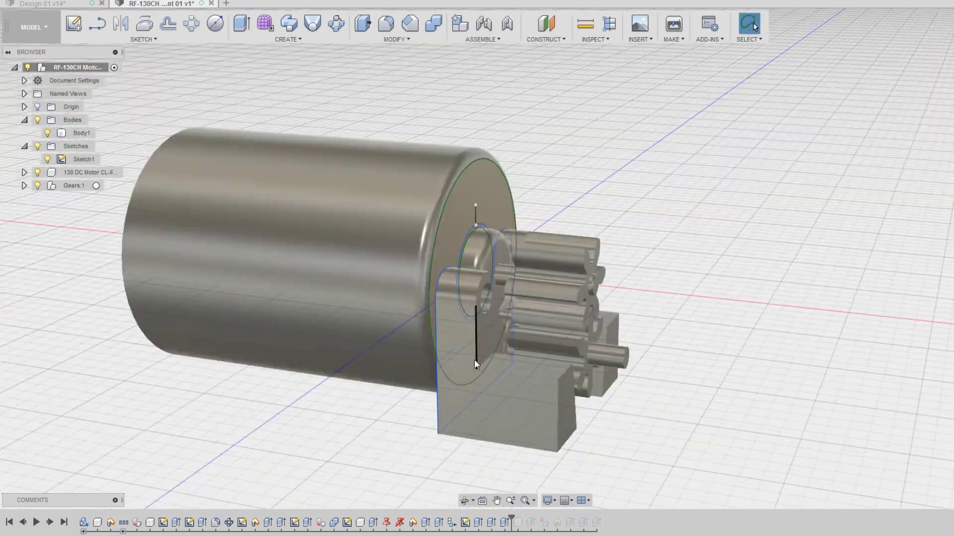
{"action": "scroll", "coordinate": [618, 362], "scroll_direction": "up", "scroll_amount": 5}
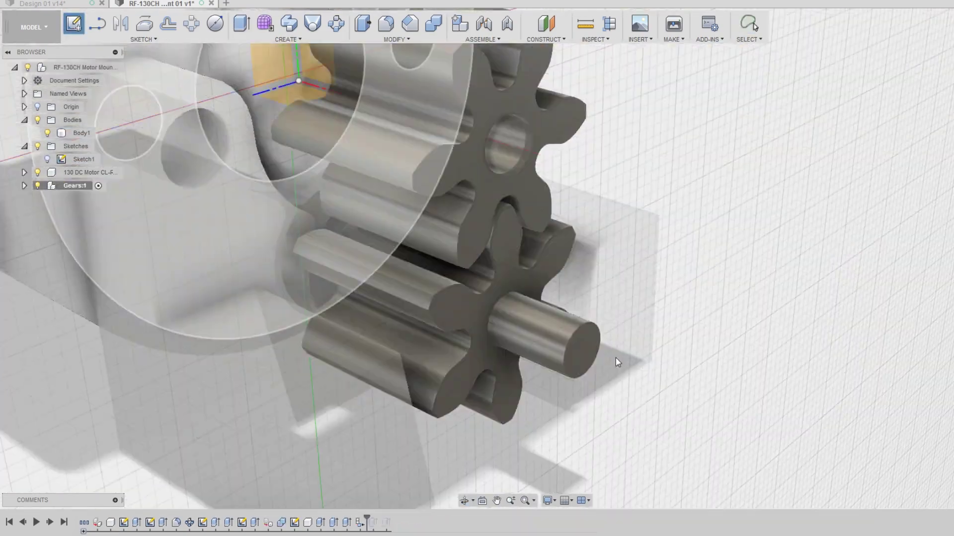
- Start a sketch on the gear face, combine the lower gear body, and pick the shaft face
{"action": "left_click", "coordinate": [615, 359]}
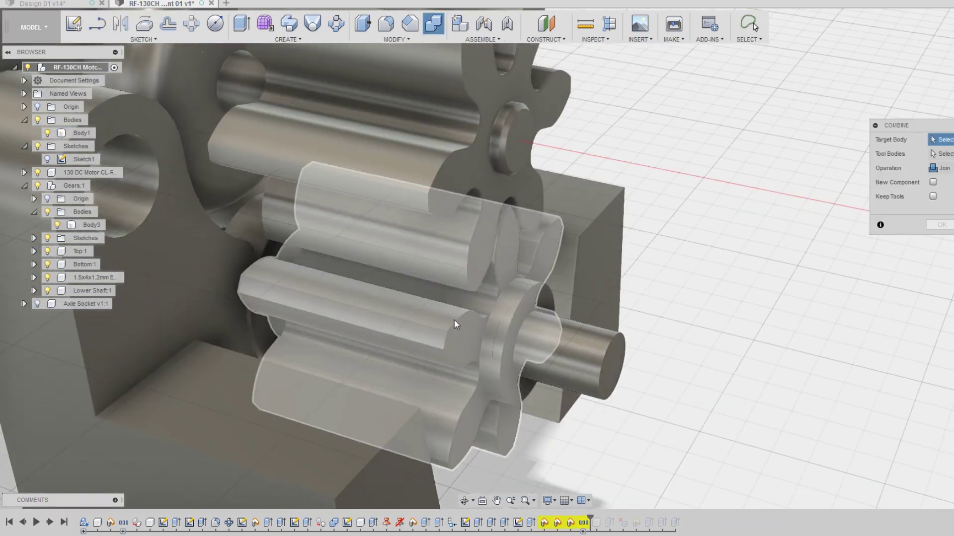
{"action": "left_click", "coordinate": [456, 324]}
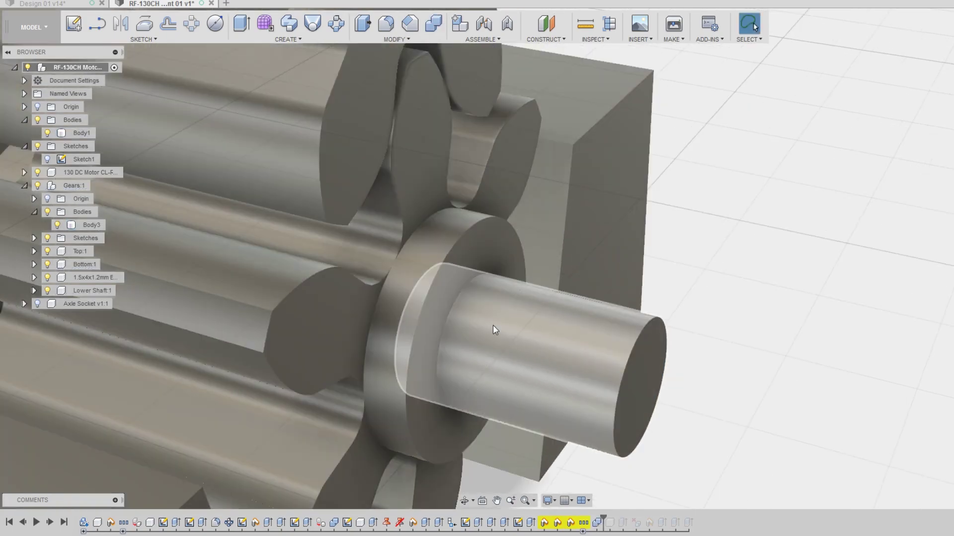
{"action": "scroll", "coordinate": [315, 294], "scroll_direction": "down", "scroll_amount": 3}
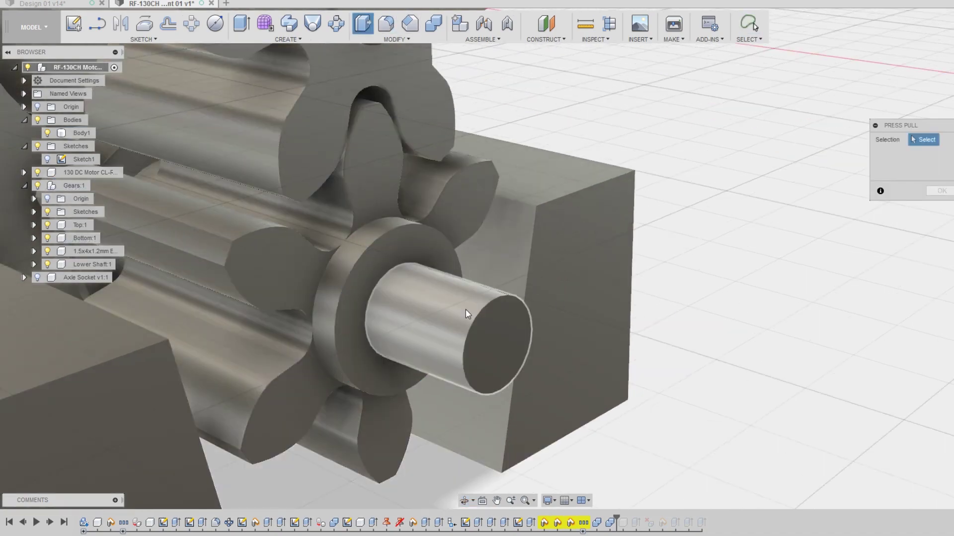
{"action": "left_click", "coordinate": [467, 314]}
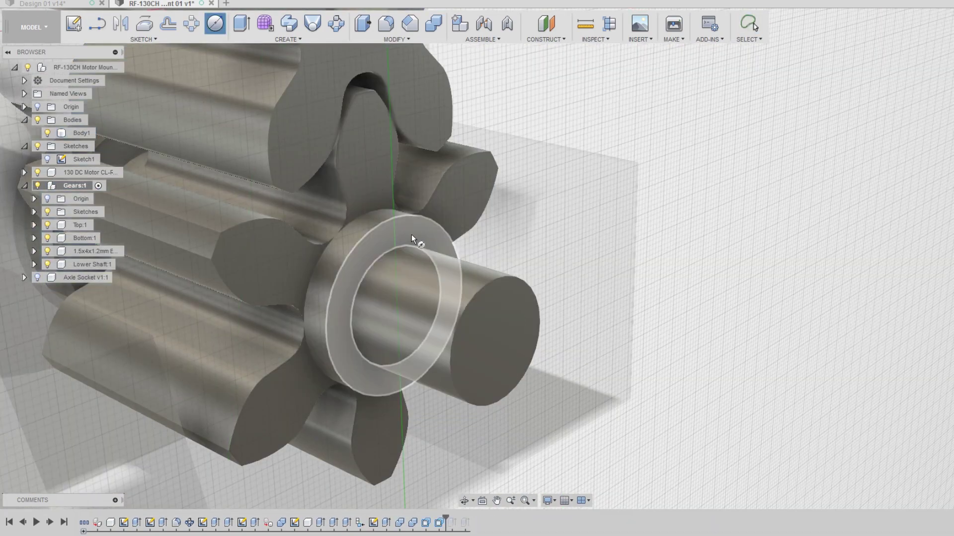
- Sketch a circle on the lower shaft end face and extrude it 2 mm as a bearing
{"action": "left_click", "coordinate": [416, 246]}
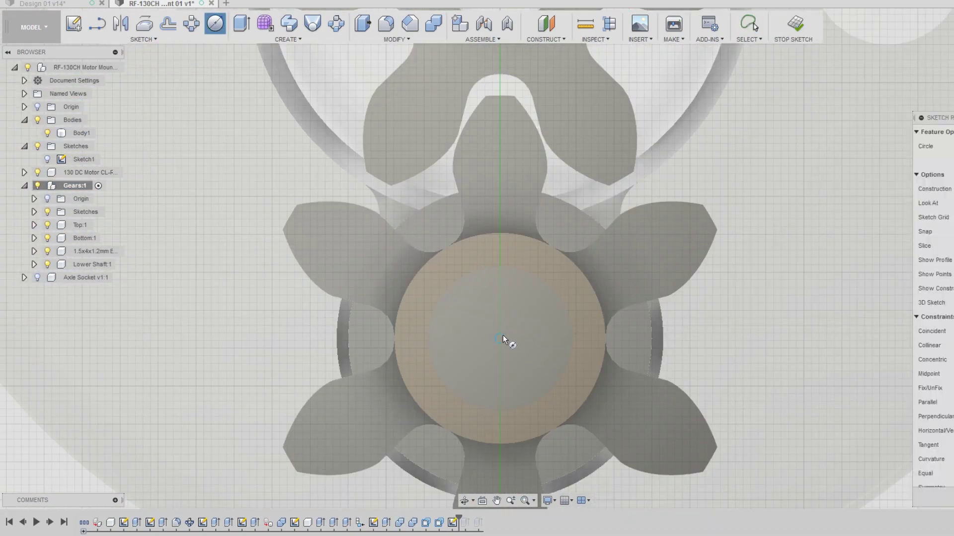
{"action": "left_click", "coordinate": [500, 338]}
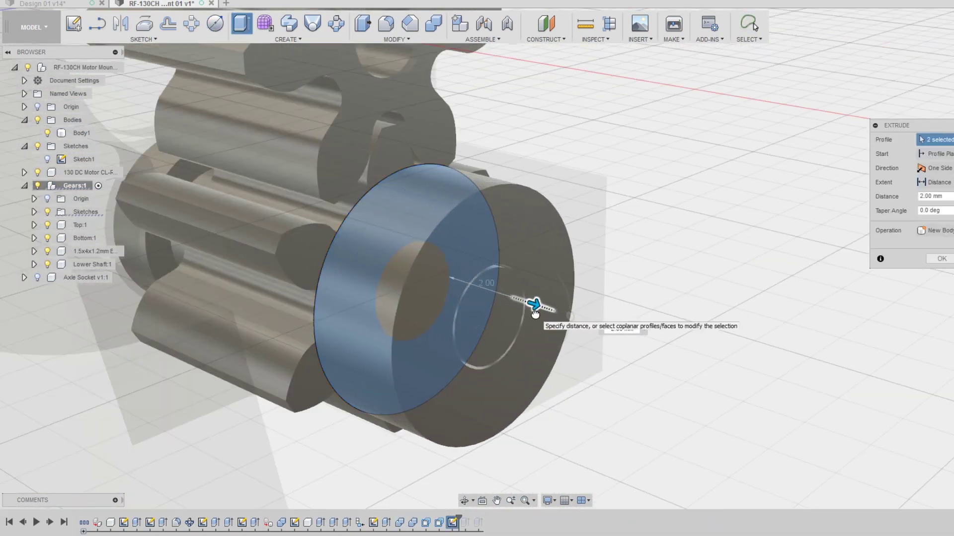
{"action": "key", "text": "Return"}
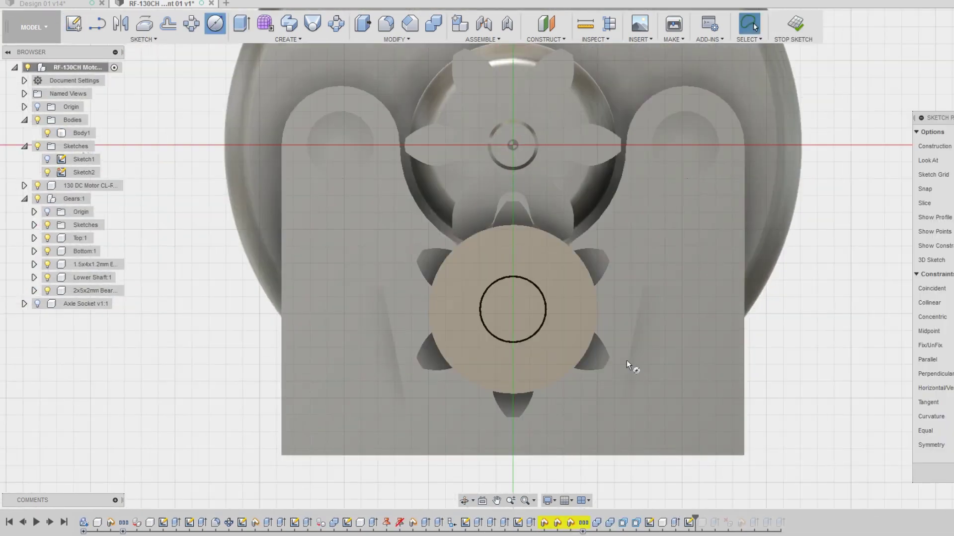
{"action": "left_click", "coordinate": [512, 309]}
- Draw a Ø5.30 mm circle and project the two body face edges into the sketch
{"action": "type", "text": "5.3"}
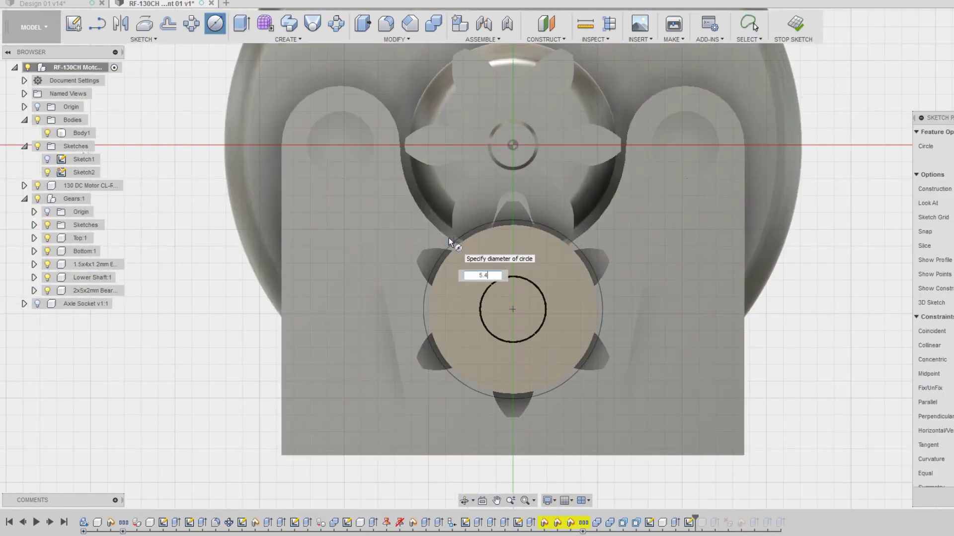
{"action": "key", "text": "Return"}
{"action": "left_click", "coordinate": [143, 39]}
{"action": "left_click", "coordinate": [79, 289]}
{"action": "left_click", "coordinate": [701, 292]}
{"action": "key", "text": "c"}
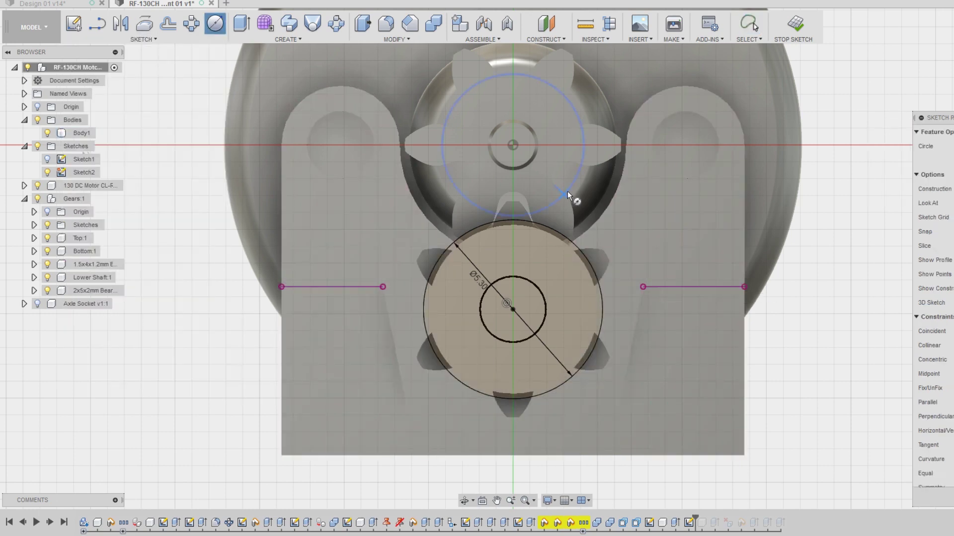
{"action": "scroll", "coordinate": [567, 192], "scroll_direction": "up", "scroll_amount": 2}
- Add a Ø7.00 mm circle at the gear centre and project the face outlines
{"action": "left_click", "coordinate": [490, 353]}
{"action": "type", "text": "7"}
{"action": "key", "text": "Return"}
{"action": "scroll", "coordinate": [226, 204], "scroll_direction": "down", "scroll_amount": 3}
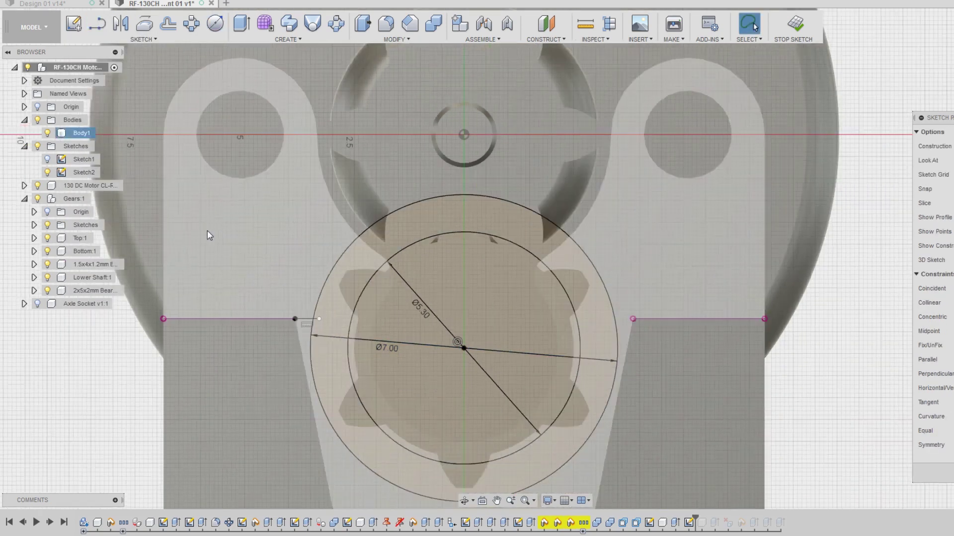
{"action": "middle_click_drag", "start_coordinate": [607, 266], "coordinate": [350, 401], "text": "shift"}
{"action": "left_click", "coordinate": [144, 39]}
{"action": "mouse_move", "coordinate": [128, 335]}
{"action": "left_click", "coordinate": [248, 334]}
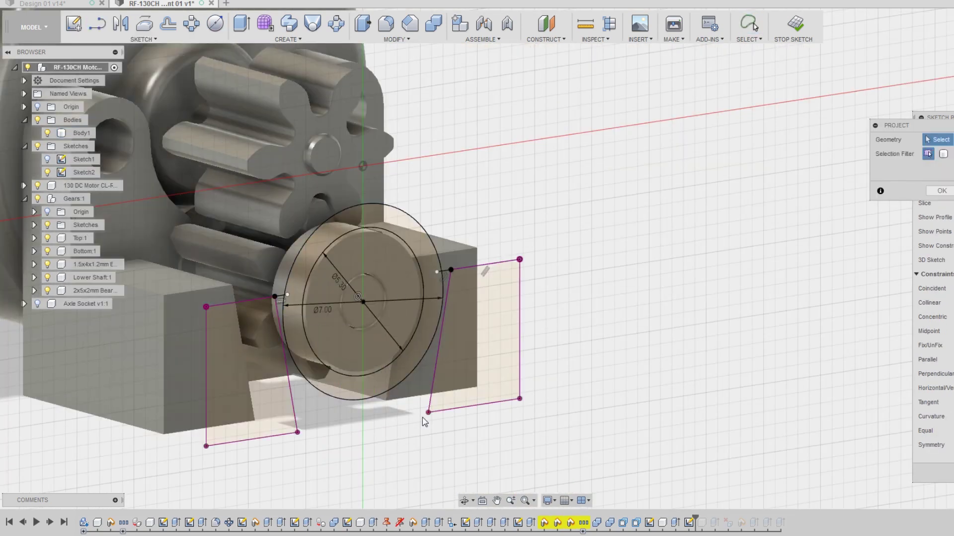
{"action": "key", "text": "c"}
{"action": "scroll", "coordinate": [362, 310], "scroll_direction": "up", "scroll_amount": 3}
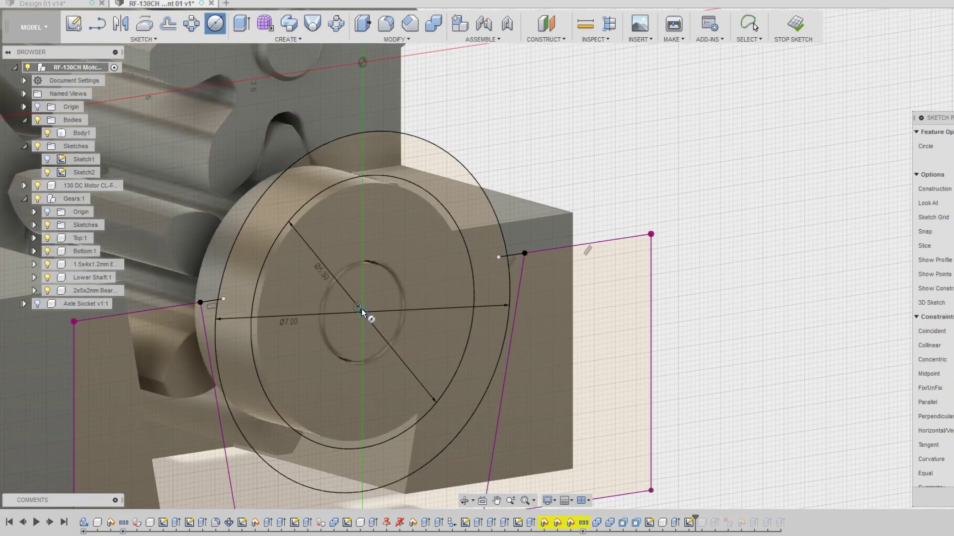
- Extrude the housing profiles -2.5 mm as Join and the ring profile -0.5 mm
{"action": "key", "text": "e"}
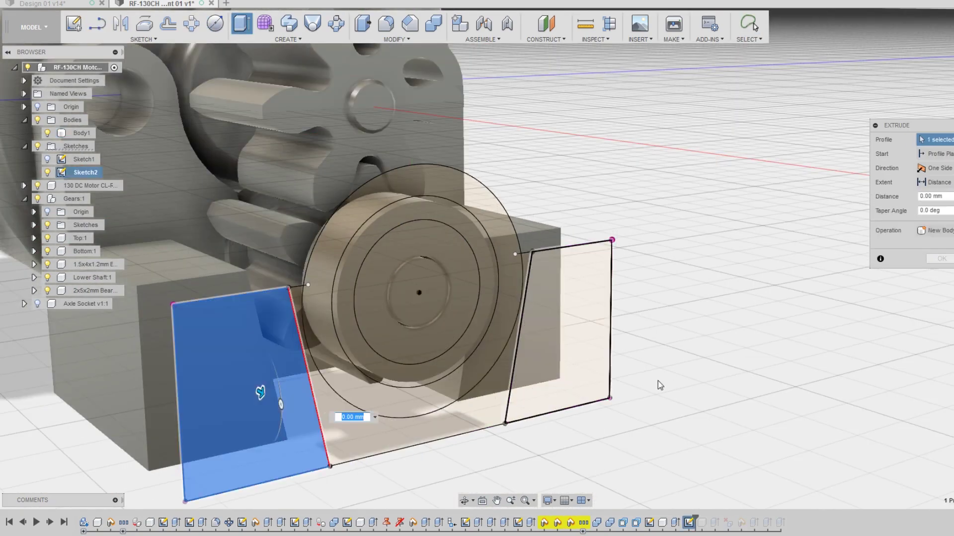
{"action": "left_click", "coordinate": [460, 394]}
{"action": "middle_click_drag", "start_coordinate": [460, 395], "coordinate": [841, 267], "text": "shift"}
{"action": "type", "text": "-2.5"}
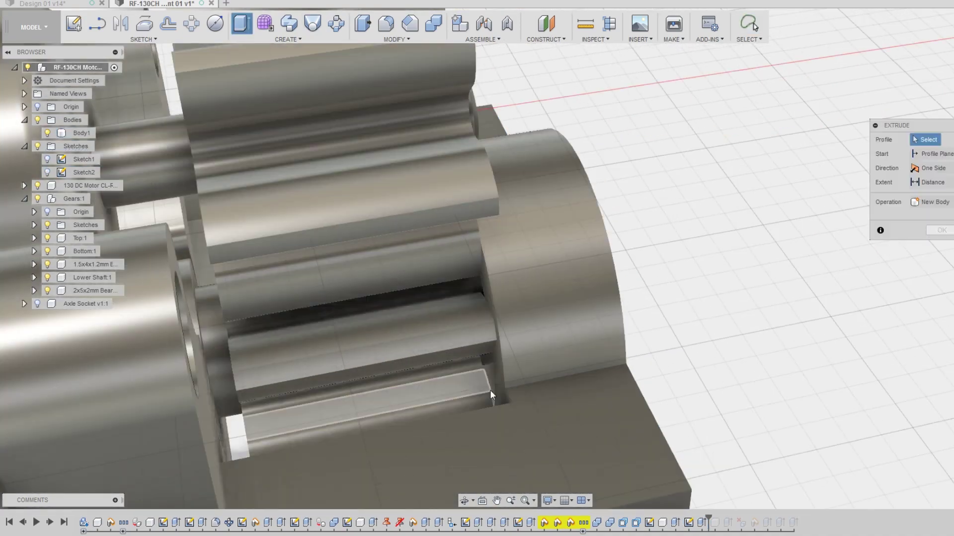
{"action": "left_click", "coordinate": [490, 389]}
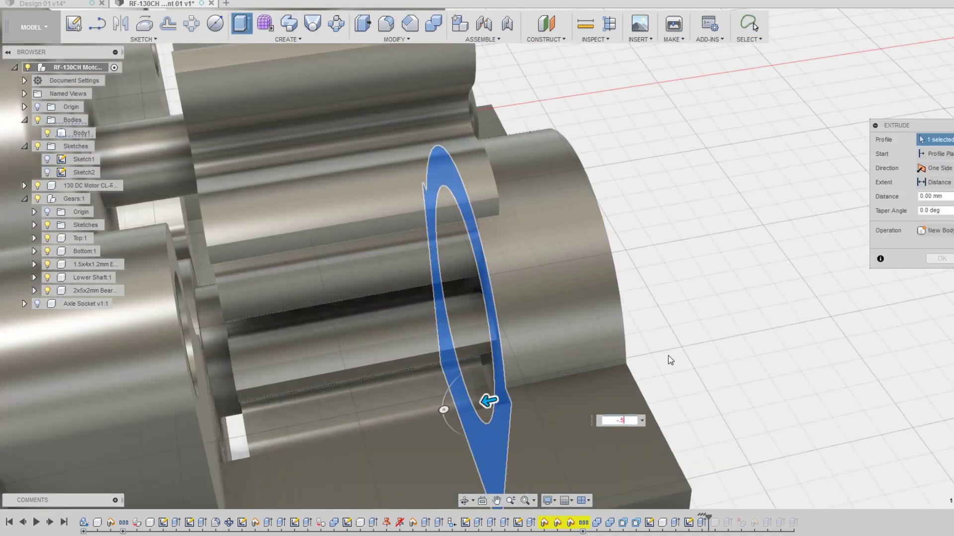
{"action": "type", "text": "-.5"}
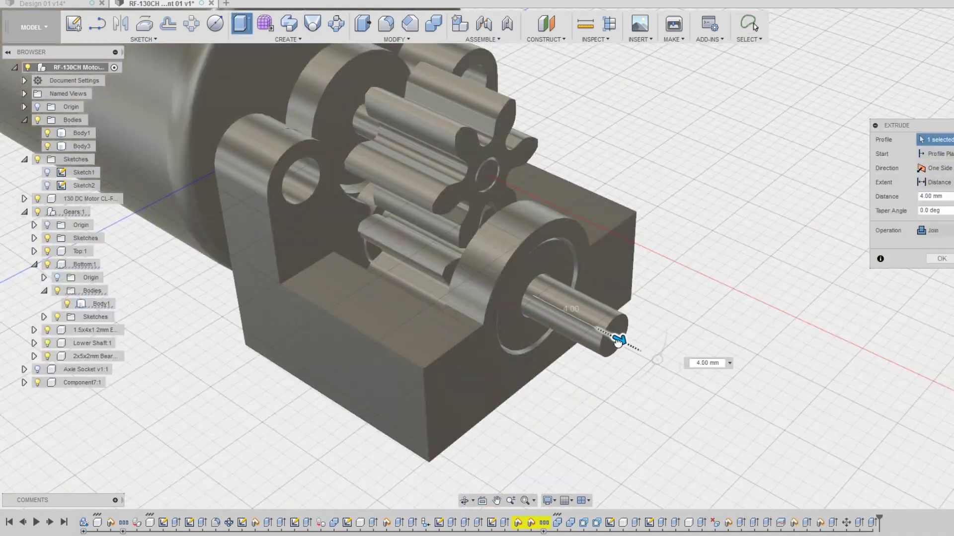
{"action": "key", "text": "Return"}
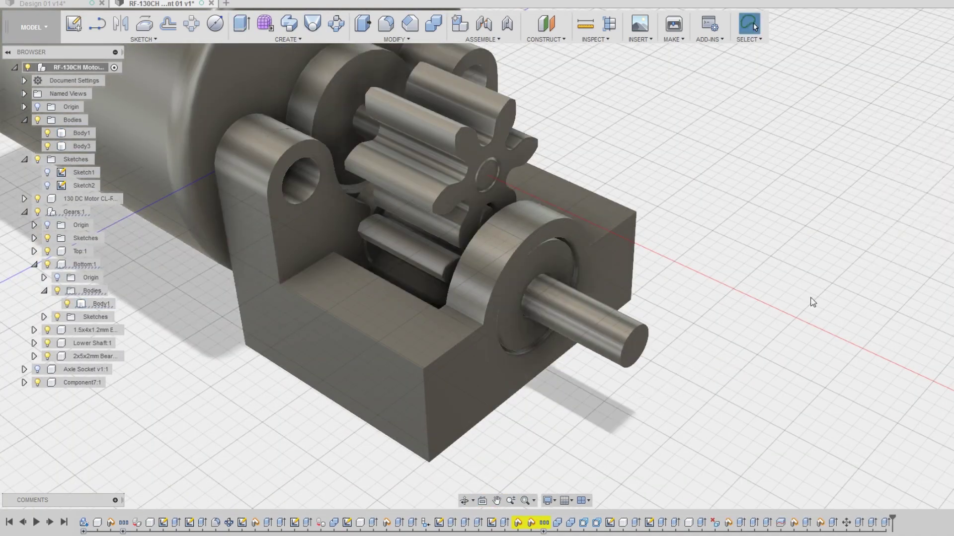
- Start a sketch on the housing face with a 4.1 mm centred circle
{"action": "key", "text": "c"}
{"action": "left_click", "coordinate": [636, 355]}
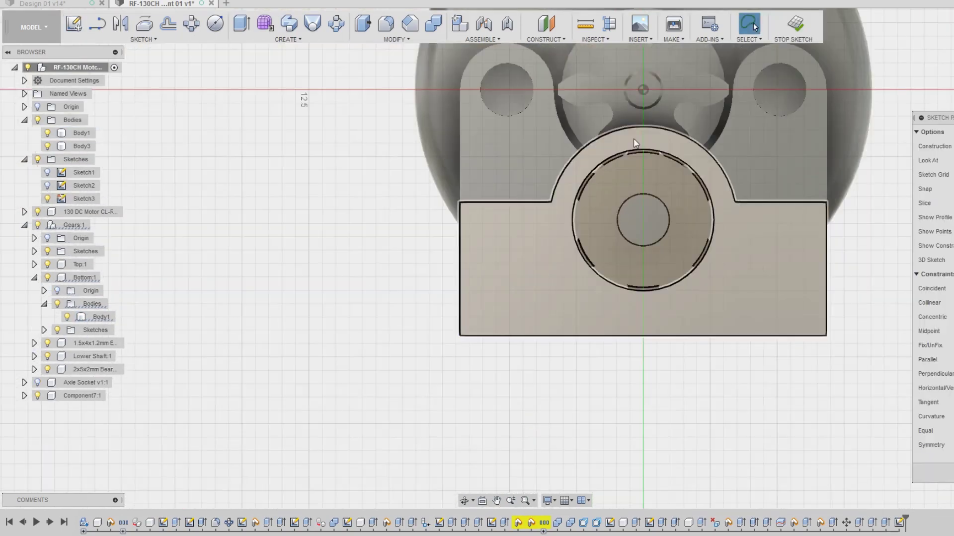
{"action": "left_click", "coordinate": [606, 247]}
{"action": "type", "text": "4.1"}
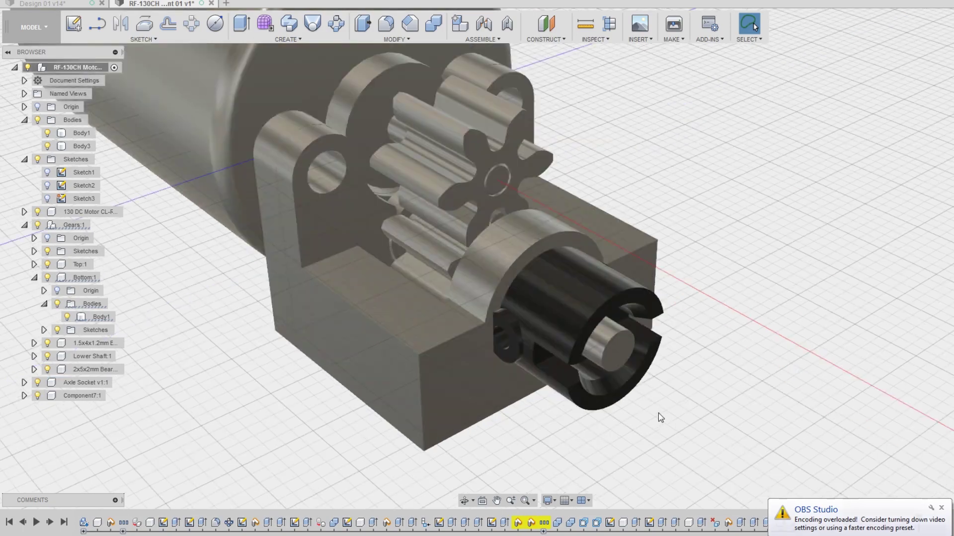
- Move the Axle Socket component -0.90 mm along X
{"action": "left_click", "coordinate": [82, 396]}
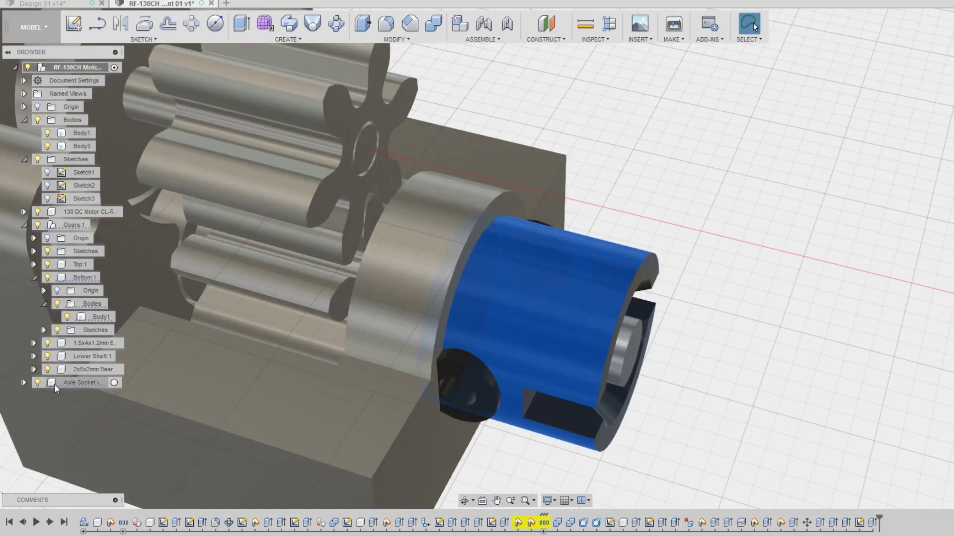
{"action": "key", "text": "m"}
{"action": "scroll", "coordinate": [531, 327], "scroll_direction": "up", "scroll_amount": 3}
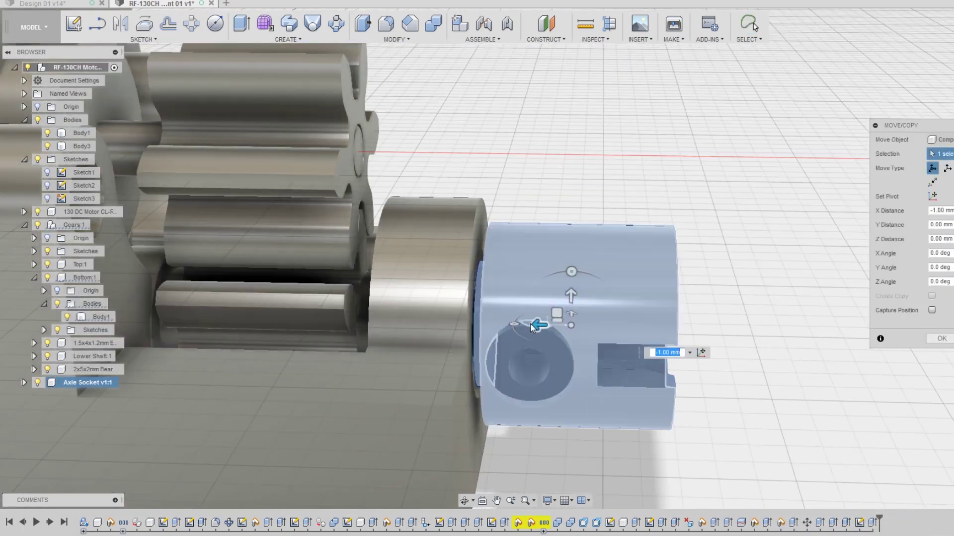
{"action": "type", "text": "-0.9"}
{"action": "middle_click_drag", "start_coordinate": [531, 327], "coordinate": [580, 247], "text": "shift"}
{"action": "key", "text": "Return"}
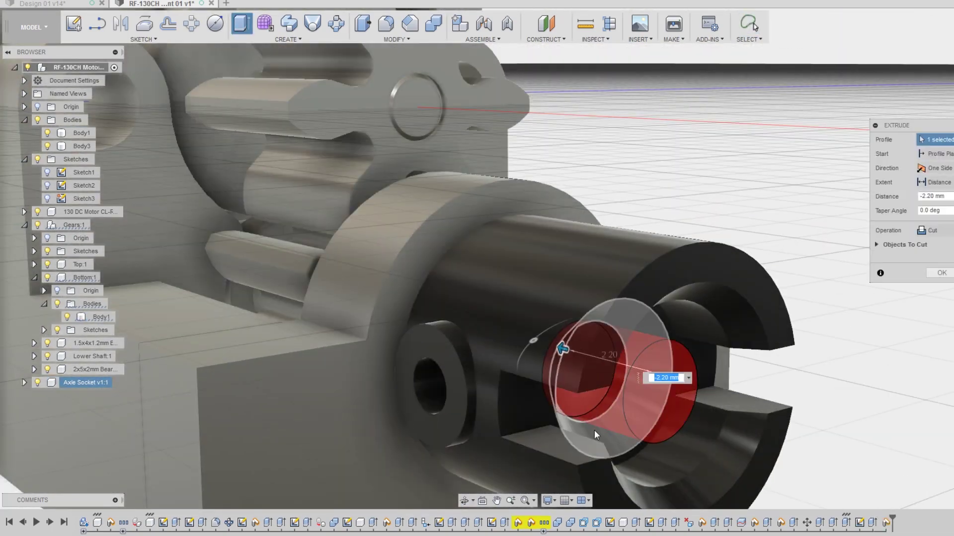
{"action": "scroll", "coordinate": [661, 382], "scroll_direction": "up", "scroll_amount": 3}
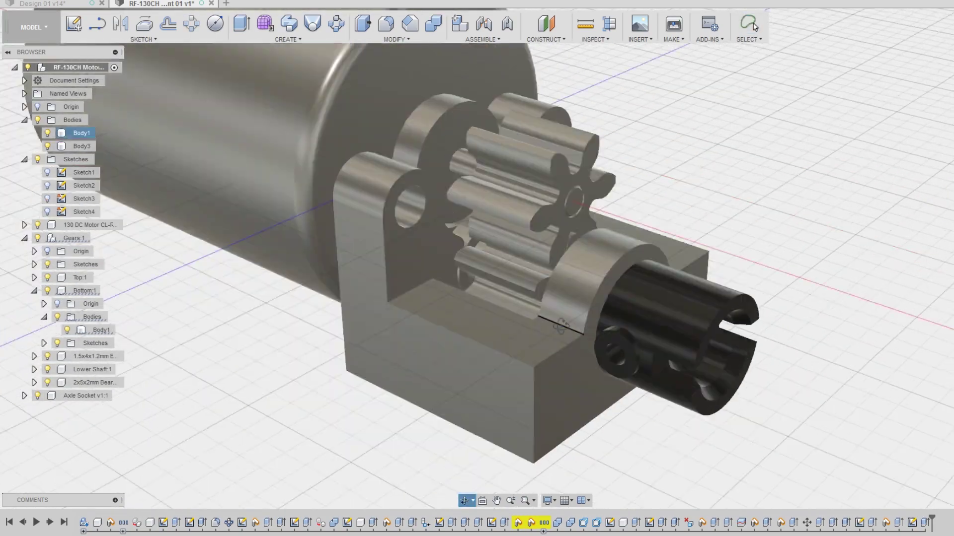
- Sketch the 4 × 3 mm tab outline with lines from the housing corner
{"action": "scroll", "coordinate": [681, 182], "scroll_direction": "up", "scroll_amount": 3}
{"action": "key", "text": "l"}
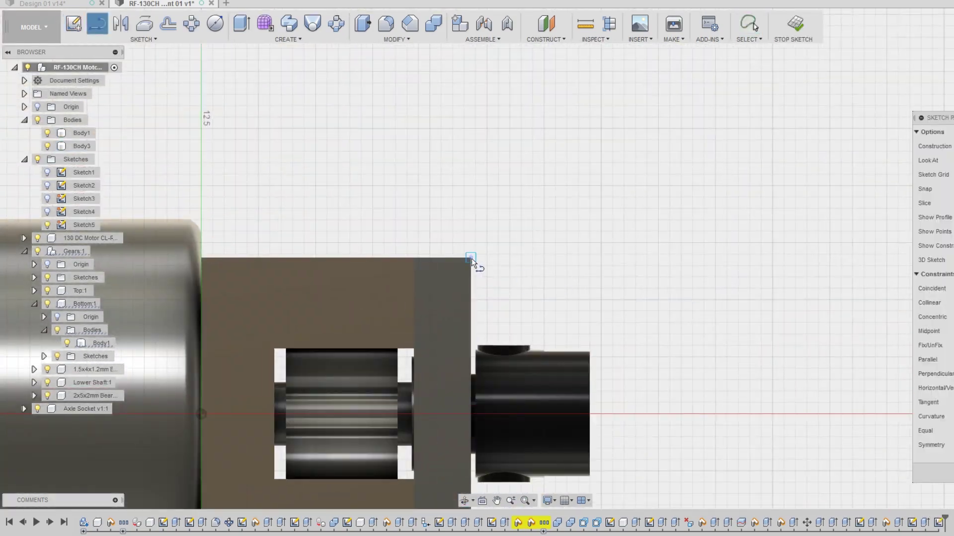
{"action": "left_click", "coordinate": [98, 24]}
{"action": "scroll", "coordinate": [523, 209], "scroll_direction": "up", "scroll_amount": 1}
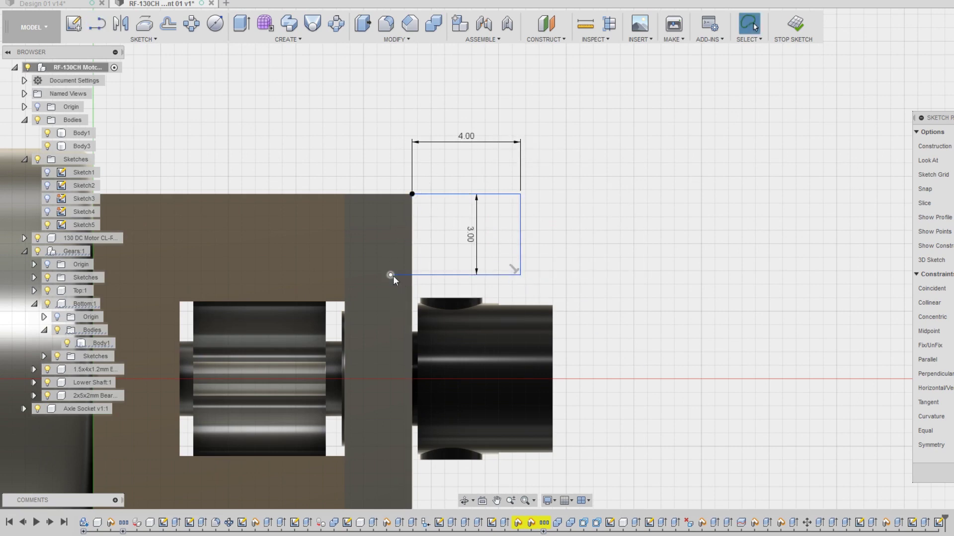
{"action": "left_click", "coordinate": [411, 275]}
{"action": "scroll", "coordinate": [427, 135], "scroll_direction": "down", "scroll_amount": 3}
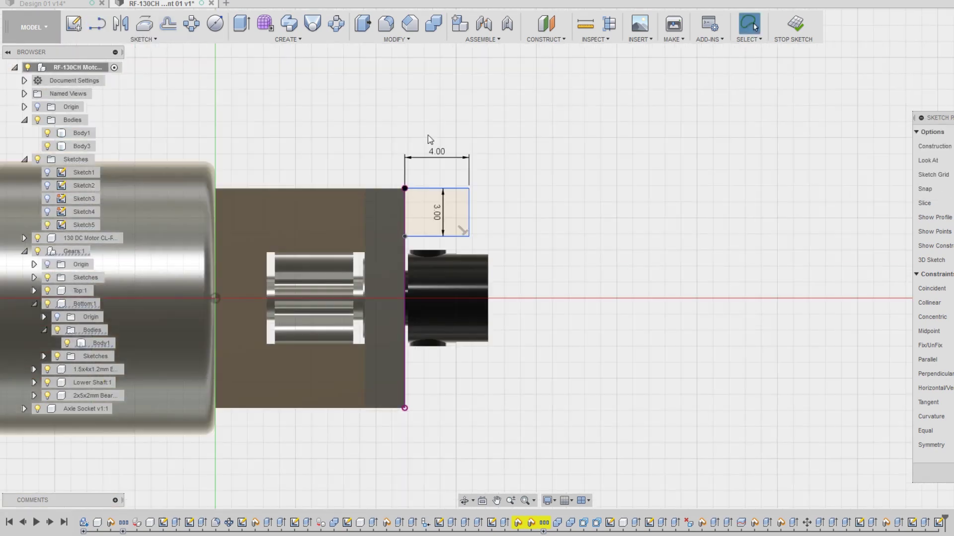
{"action": "scroll", "coordinate": [500, 226], "scroll_direction": "up", "scroll_amount": 4}
- Add Ø1.6 mm screw hole circles on the housing tab
{"action": "type", "text": "1.6"}
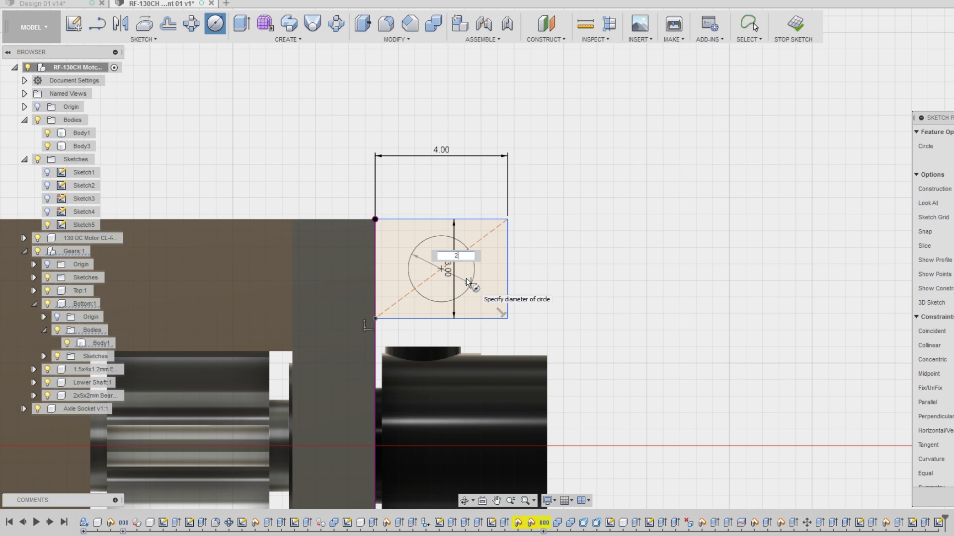
{"action": "key", "text": "Return"}
{"action": "scroll", "coordinate": [815, 128], "scroll_direction": "down", "scroll_amount": 3}
{"action": "scroll", "coordinate": [316, 251], "scroll_direction": "up", "scroll_amount": 2}
{"action": "left_click", "coordinate": [322, 244]}
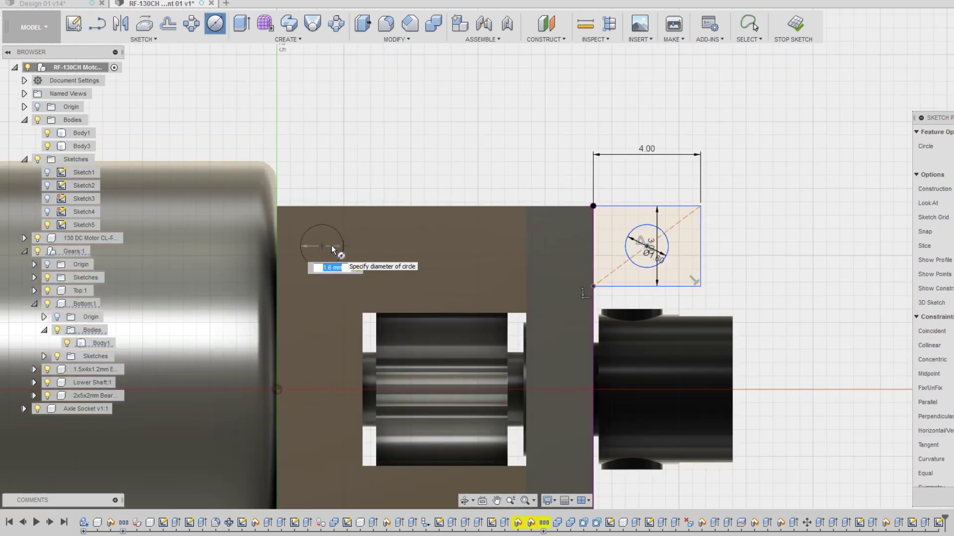
{"action": "left_click", "coordinate": [307, 262]}
- Nudge the second hole circle slightly to the left with Move/Copy
{"action": "key", "text": "Escape"}
{"action": "left_click", "coordinate": [308, 261]}
{"action": "key", "text": "m"}
{"action": "scroll", "coordinate": [323, 248], "scroll_direction": "up", "scroll_amount": 2}
{"action": "left_click_drag", "start_coordinate": [365, 244], "coordinate": [352, 244]}
{"action": "scroll", "coordinate": [353, 243], "scroll_direction": "up", "scroll_amount": 2}
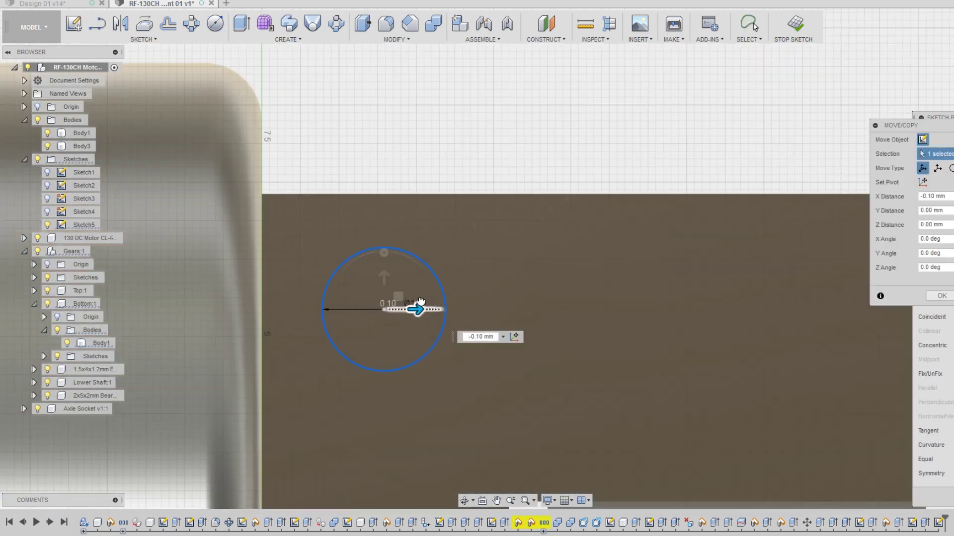
{"action": "scroll", "coordinate": [393, 278], "scroll_direction": "down", "scroll_amount": 3}
{"action": "key", "text": "Return"}
- Mirror the tab and its hole across the centre line
{"action": "scroll", "coordinate": [534, 172], "scroll_direction": "up", "scroll_amount": 2}
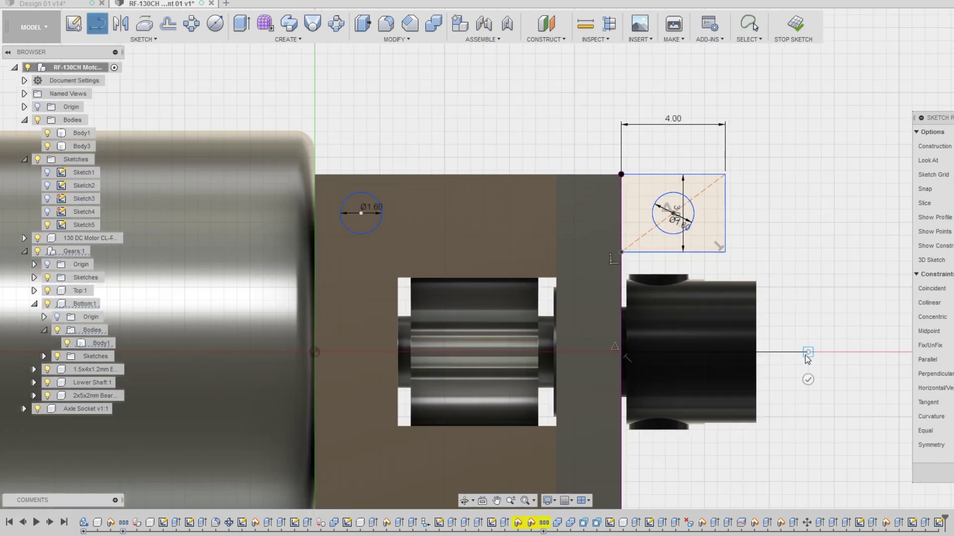
{"action": "scroll", "coordinate": [809, 353], "scroll_direction": "down", "scroll_amount": 1}
{"action": "key", "text": "Escape"}
{"action": "left_click", "coordinate": [661, 355]}
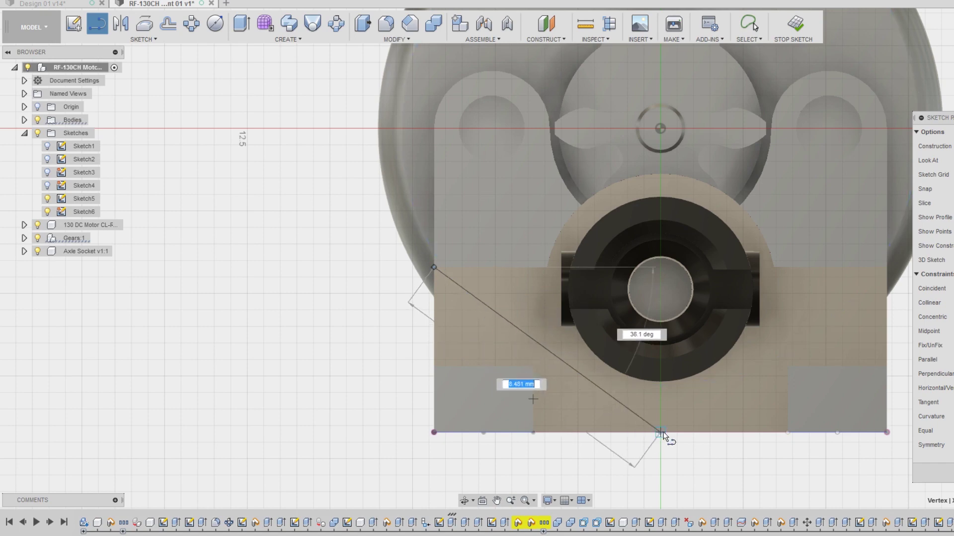
- Draw Ø1.6 mm hole circles with concentric Ø5 mm rings on both sides, then extrude them
{"action": "key", "text": "Return"}
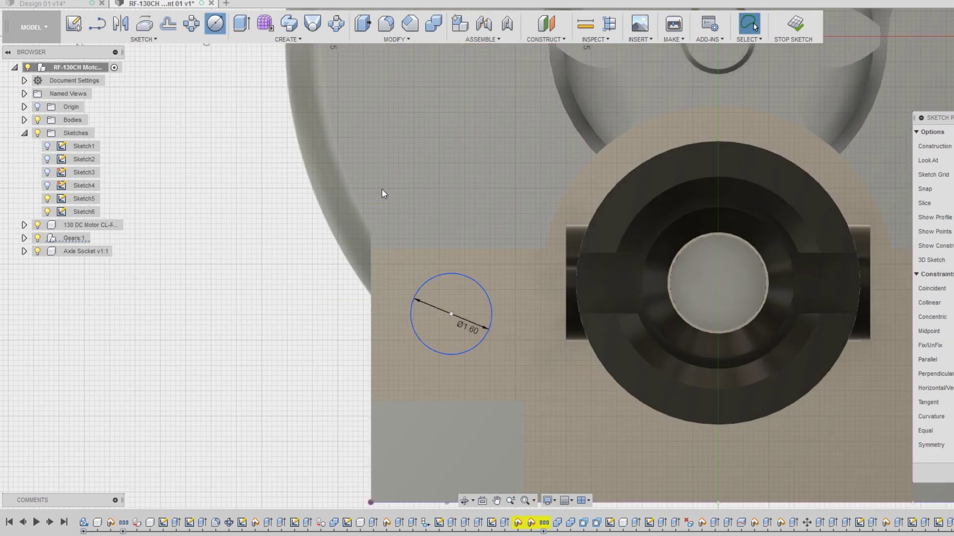
{"action": "left_click", "coordinate": [450, 314]}
{"action": "type", "text": "5"}
{"action": "key", "text": "Return"}
{"action": "right_click", "coordinate": [442, 318]}
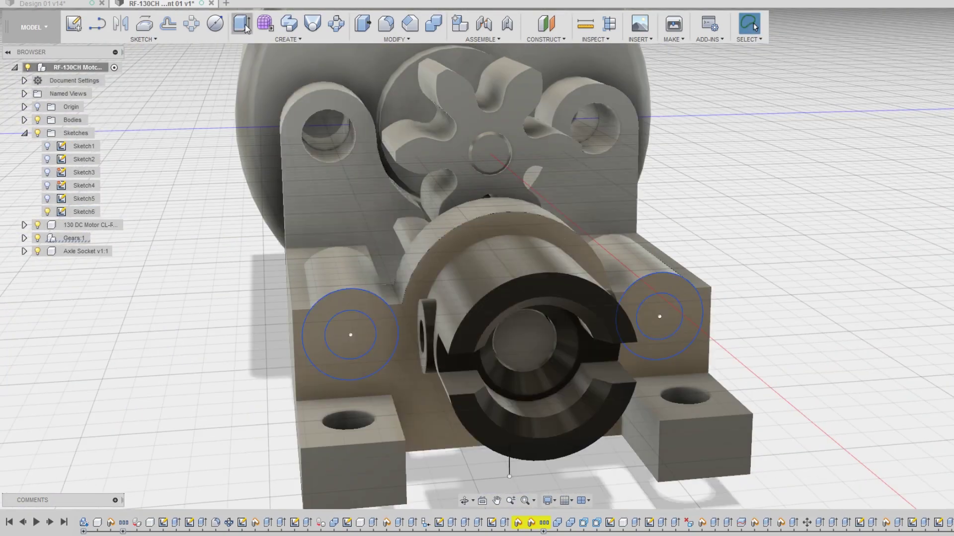
{"action": "left_click", "coordinate": [242, 23]}
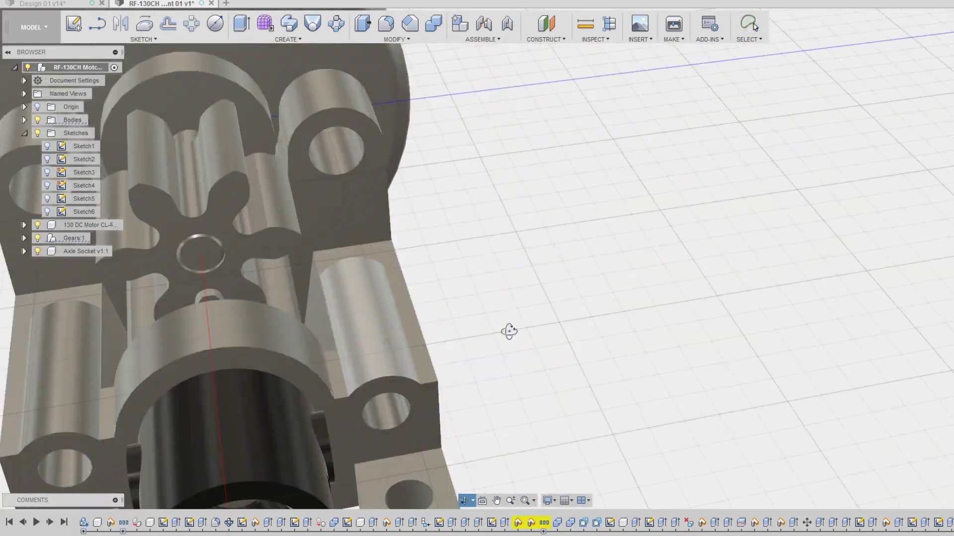
- Split the gearbox mount body, orbiting to check the motor bracket
{"action": "middle_click_drag", "start_coordinate": [507, 330], "coordinate": [302, 327], "text": "shift"}
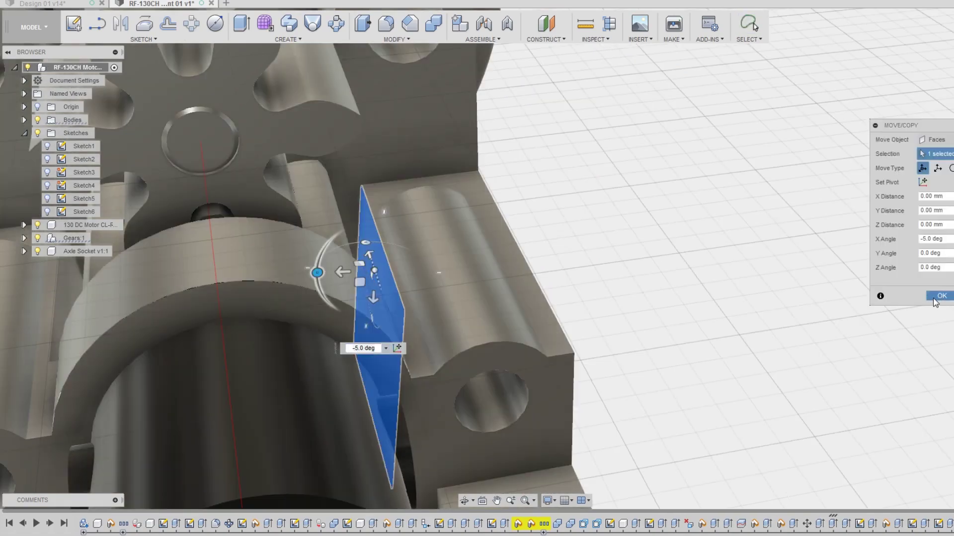
{"action": "left_click", "coordinate": [363, 39]}
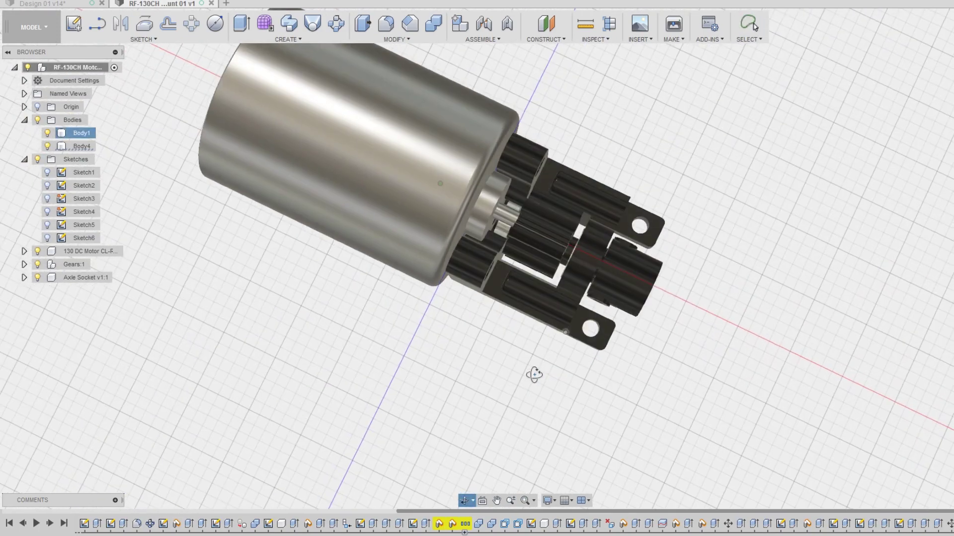
{"action": "left_click_drag", "start_coordinate": [534, 375], "coordinate": [564, 328]}
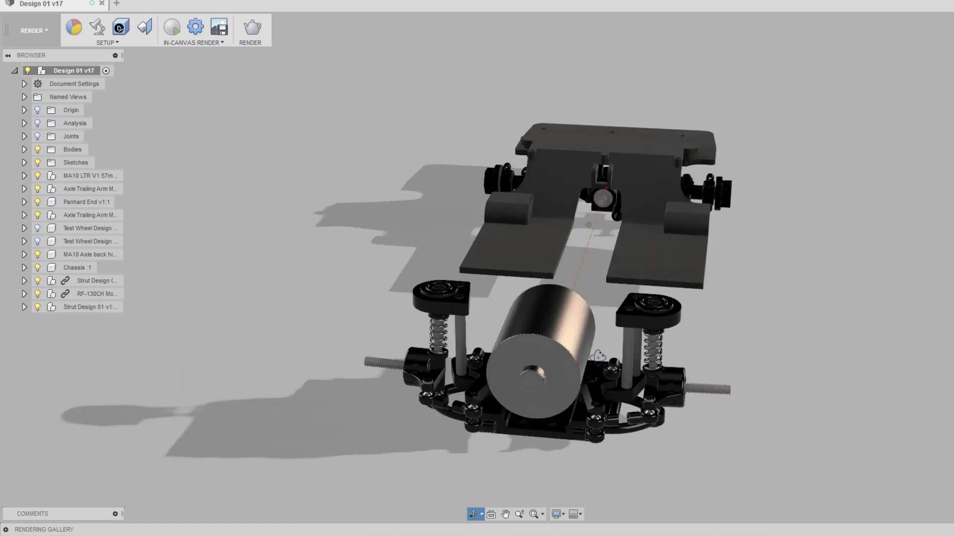
- Orbit the Design 01 v17 chassis assembly through side, top and perspective views
{"action": "left_click_drag", "start_coordinate": [603, 354], "coordinate": [495, 350]}
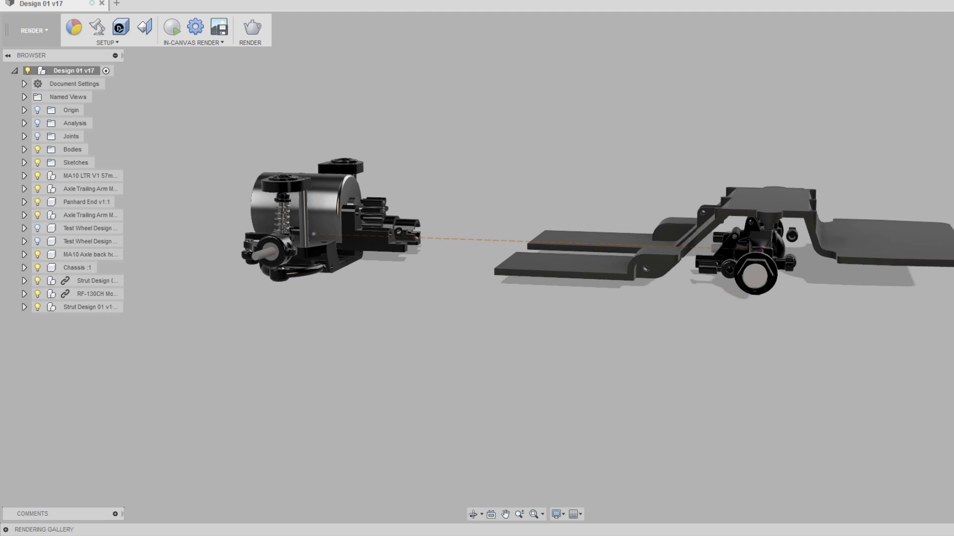
{"action": "middle_click_drag", "start_coordinate": [494, 350], "coordinate": [521, 328], "text": "shift"}
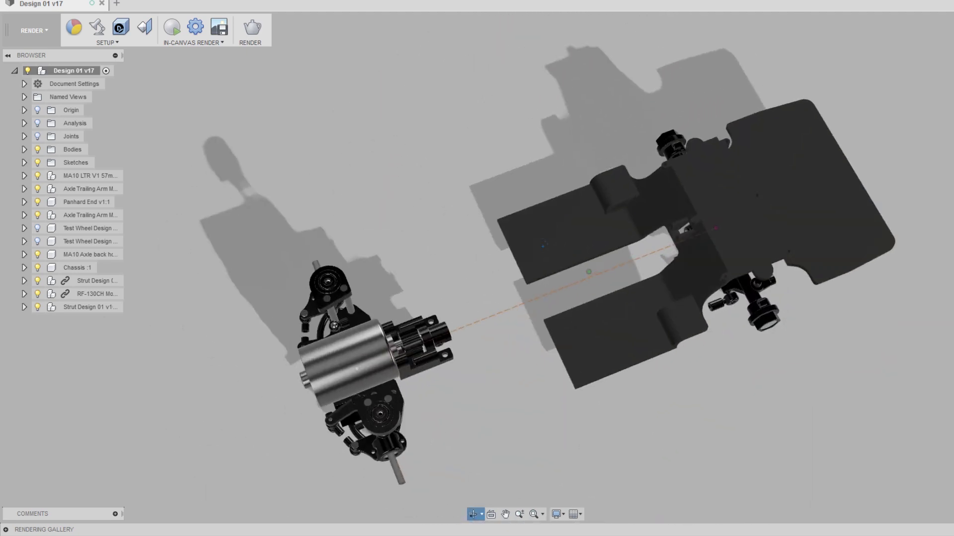
{"action": "left_click_drag", "start_coordinate": [543, 244], "coordinate": [660, 199]}
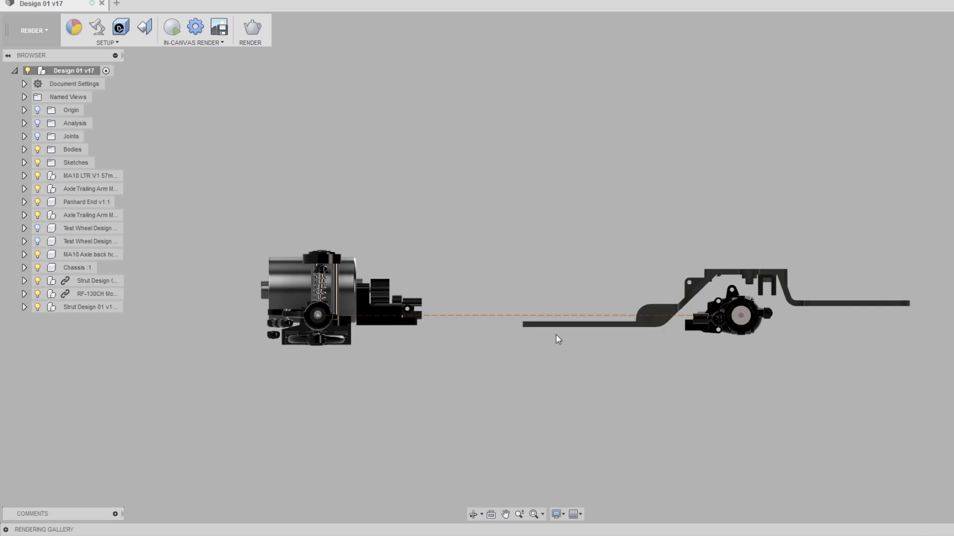
{"action": "middle_click_drag", "start_coordinate": [445, 335], "coordinate": [465, 332], "text": "shift"}
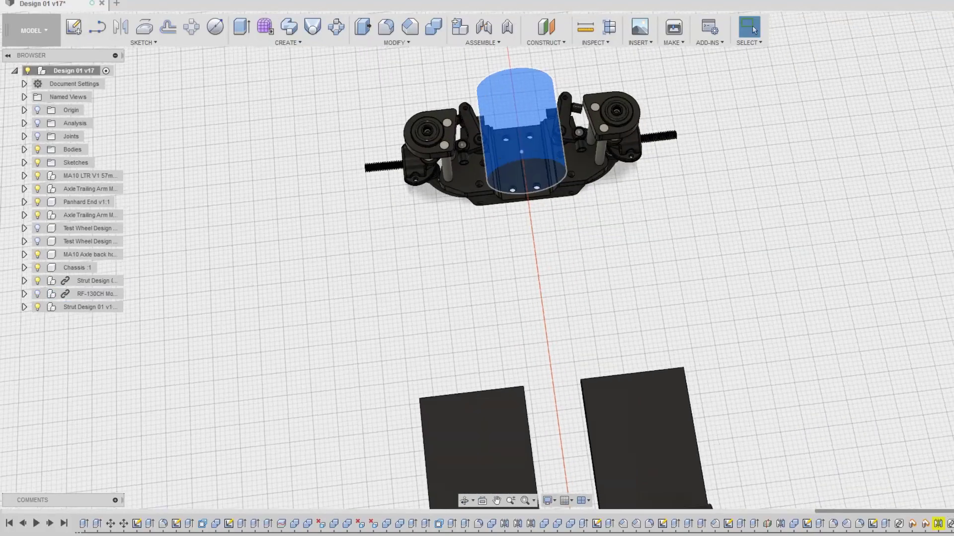
- Activate Chassis :1, start a sketch on it, and hide the Strut Design component
{"action": "left_click", "coordinate": [106, 270]}
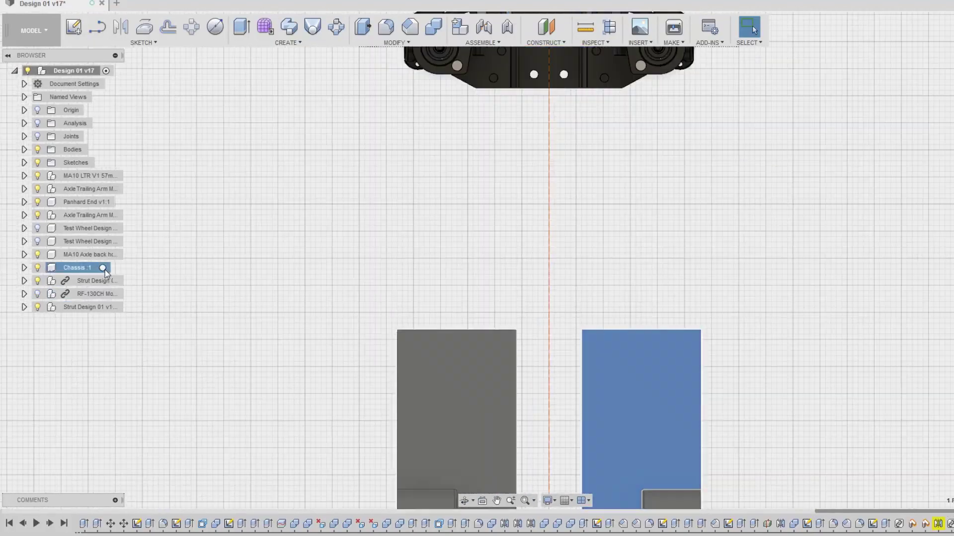
{"action": "left_click", "coordinate": [103, 268]}
{"action": "left_click", "coordinate": [591, 441]}
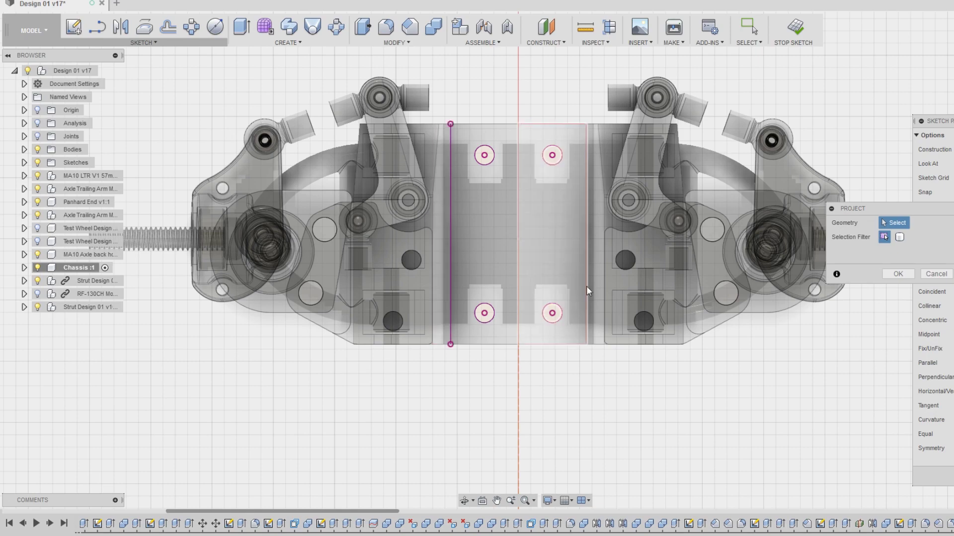
{"action": "scroll", "coordinate": [587, 291], "scroll_direction": "down", "scroll_amount": 4}
{"action": "left_click", "coordinate": [36, 307]}
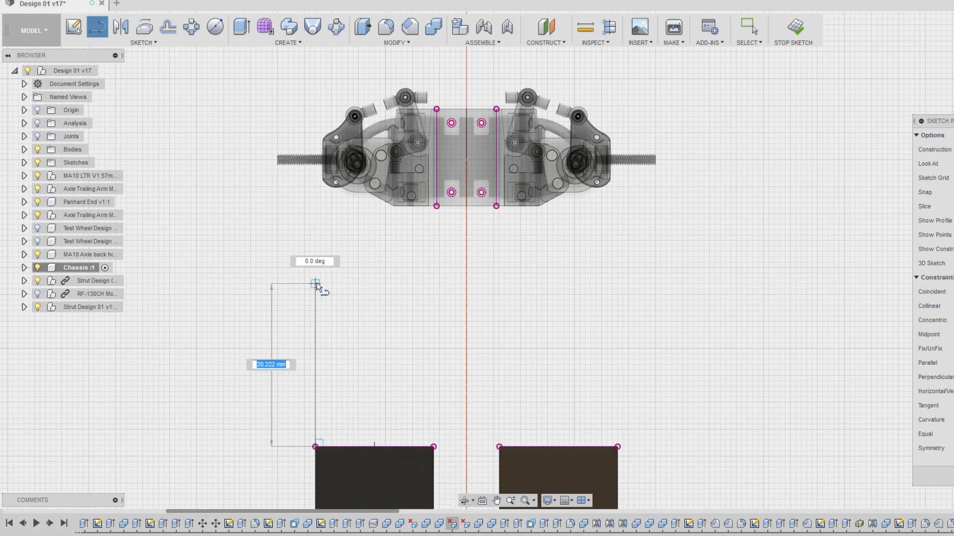
- Extend the chassis outline and move a line endpoint by 1 mm
{"action": "left_click", "coordinate": [436, 221]}
{"action": "scroll", "coordinate": [455, 243], "scroll_direction": "down", "scroll_amount": 3}
{"action": "scroll", "coordinate": [455, 243], "scroll_direction": "up", "scroll_amount": 5}
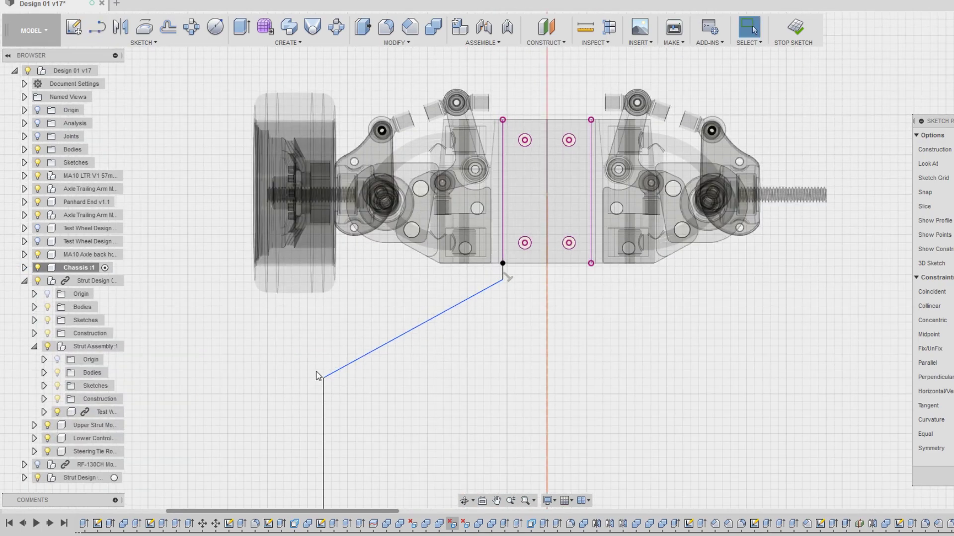
{"action": "right_click", "coordinate": [321, 380]}
{"action": "left_click", "coordinate": [322, 408]}
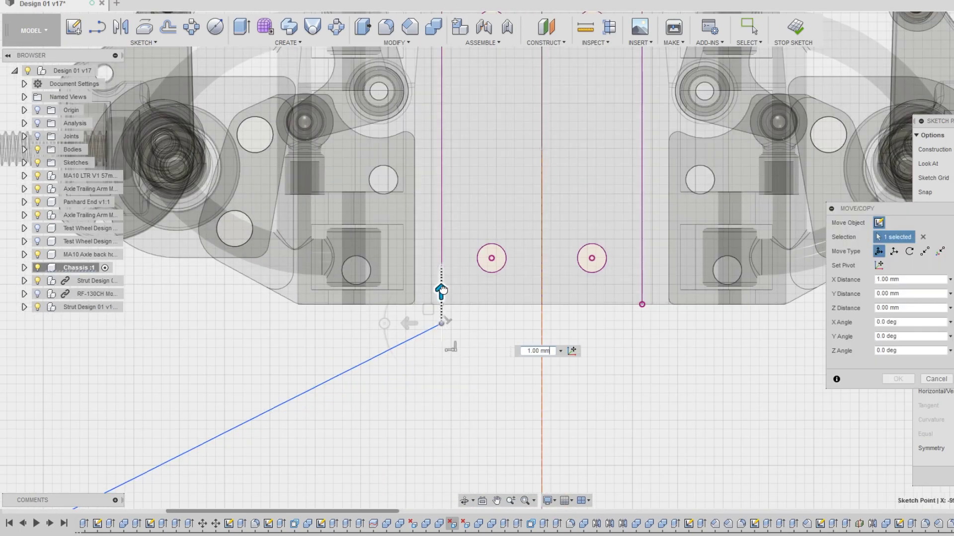
{"action": "key", "text": "Return"}
{"action": "scroll", "coordinate": [447, 248], "scroll_direction": "down", "scroll_amount": 8}
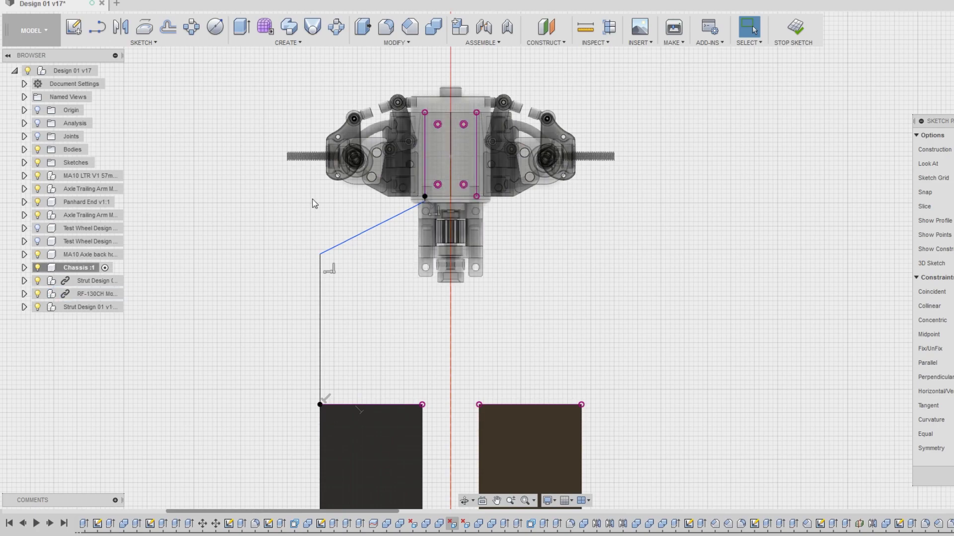
{"action": "scroll", "coordinate": [432, 189], "scroll_direction": "up", "scroll_amount": 4}
- Project the motor mount holes into the chassis sketch
{"action": "left_click", "coordinate": [143, 42]}
{"action": "mouse_move", "coordinate": [209, 326]}
{"action": "left_click", "coordinate": [534, 376]}
{"action": "middle_click_drag", "start_coordinate": [534, 376], "coordinate": [551, 219], "text": "shift"}
{"action": "key", "text": "Escape"}
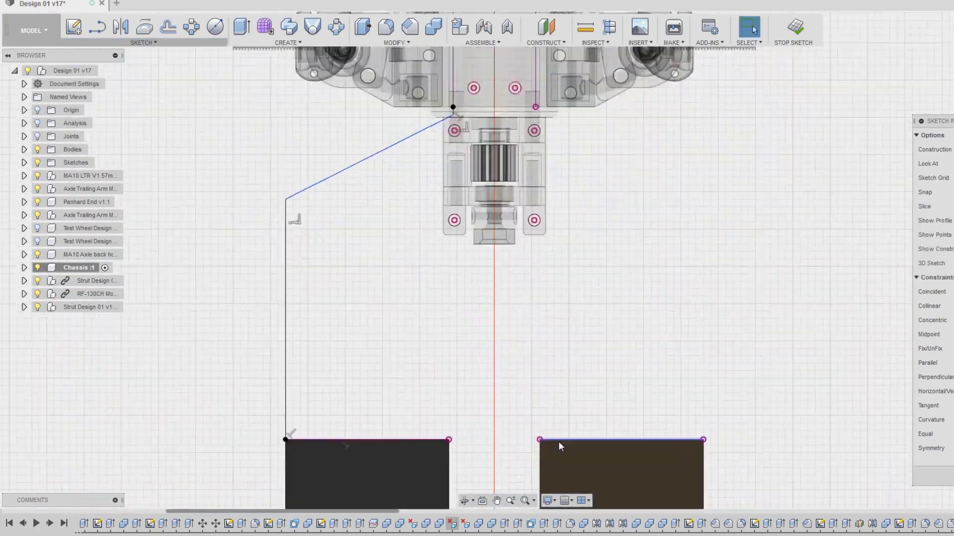
{"action": "key", "text": "p"}
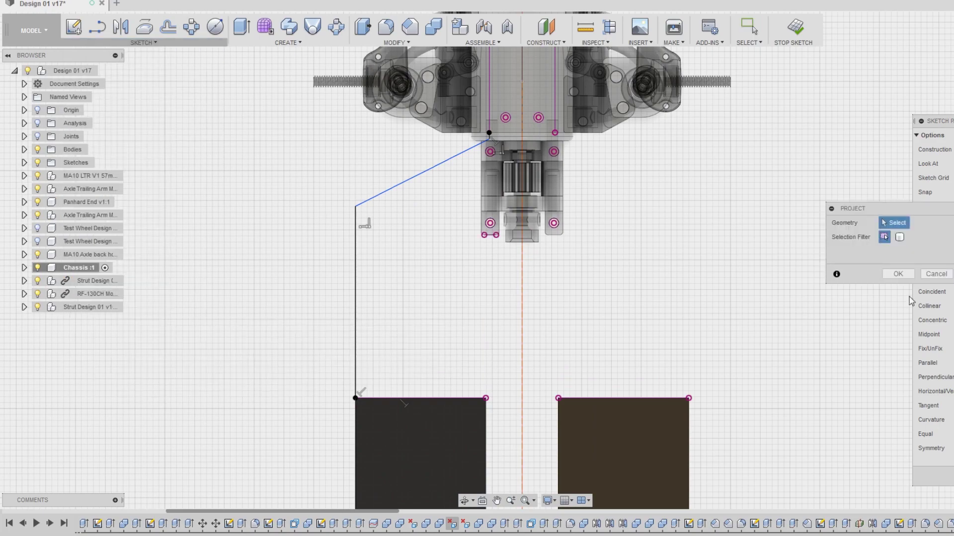
{"action": "key", "text": "l"}
{"action": "left_click", "coordinate": [486, 397]}
- Draw a line from the plate's right corner to the centre line
{"action": "left_click", "coordinate": [486, 248]}
{"action": "left_click", "coordinate": [522, 248]}
{"action": "scroll", "coordinate": [497, 224], "scroll_direction": "up", "scroll_amount": 3}
{"action": "key", "text": "Escape"}
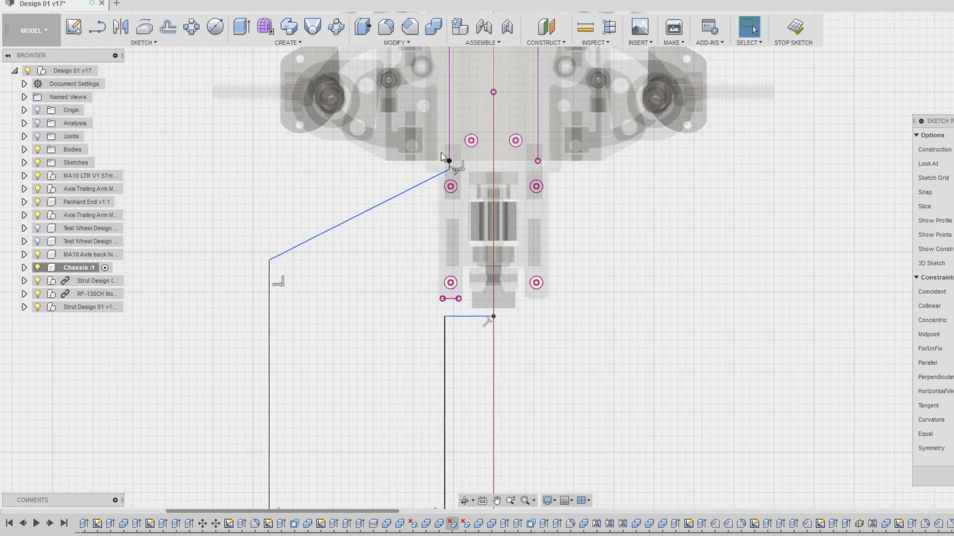
- Round the outline corners with a 6 mm and a 1 mm fillet
{"action": "scroll", "coordinate": [447, 159], "scroll_direction": "down", "scroll_amount": 5}
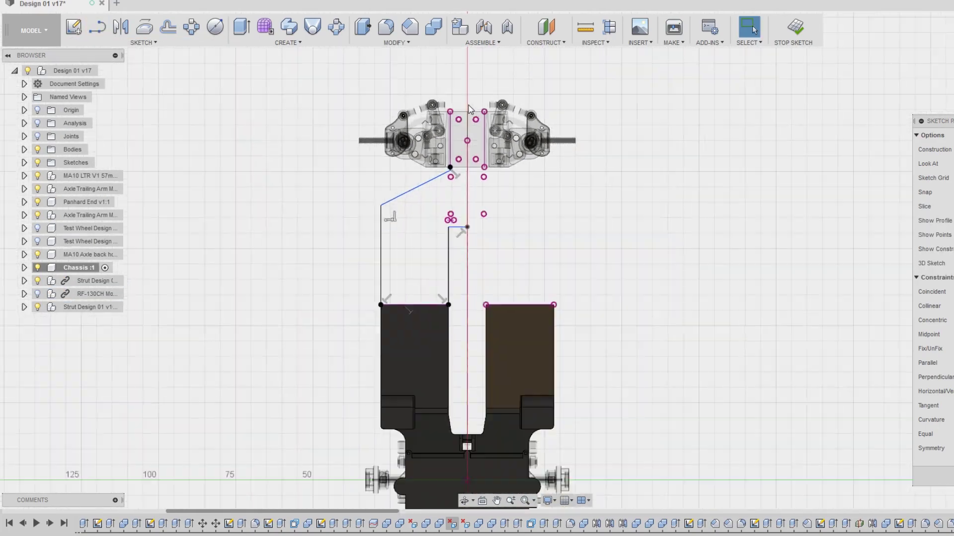
{"action": "scroll", "coordinate": [463, 174], "scroll_direction": "up", "scroll_amount": 4}
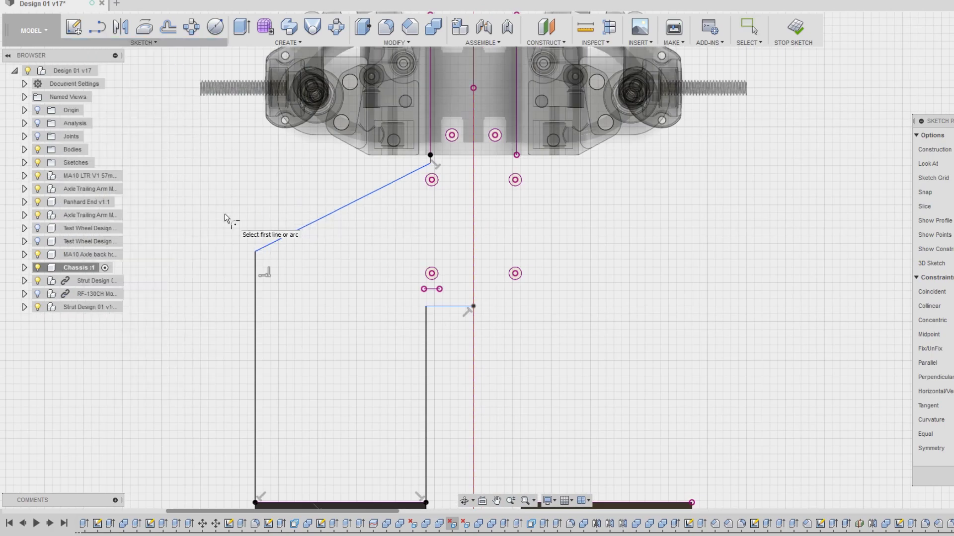
{"action": "key", "text": "Return"}
{"action": "scroll", "coordinate": [346, 169], "scroll_direction": "down", "scroll_amount": 4}
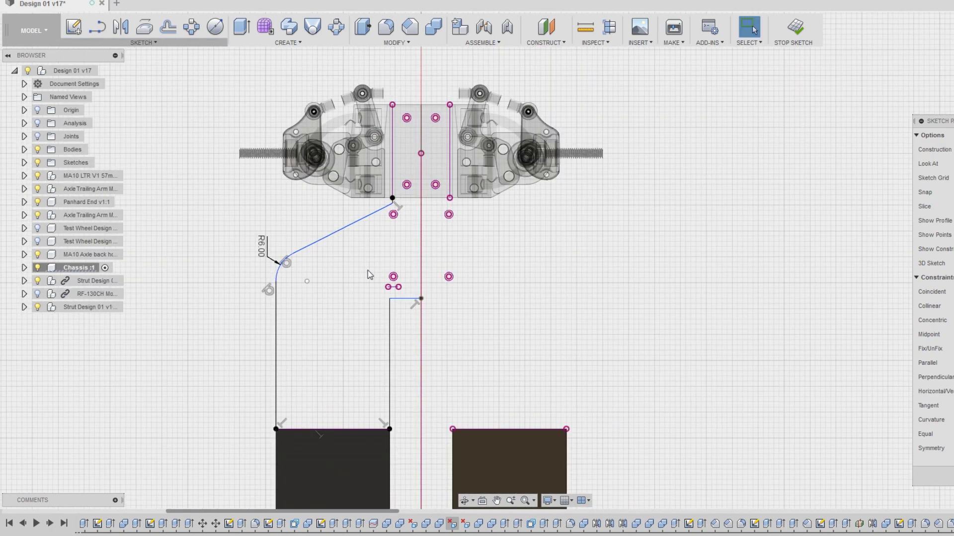
{"action": "scroll", "coordinate": [367, 270], "scroll_direction": "up", "scroll_amount": 4}
{"action": "left_click", "coordinate": [370, 320]}
{"action": "type", "text": "1"}
{"action": "key", "text": "Return"}
{"action": "scroll", "coordinate": [489, 176], "scroll_direction": "down", "scroll_amount": 3}
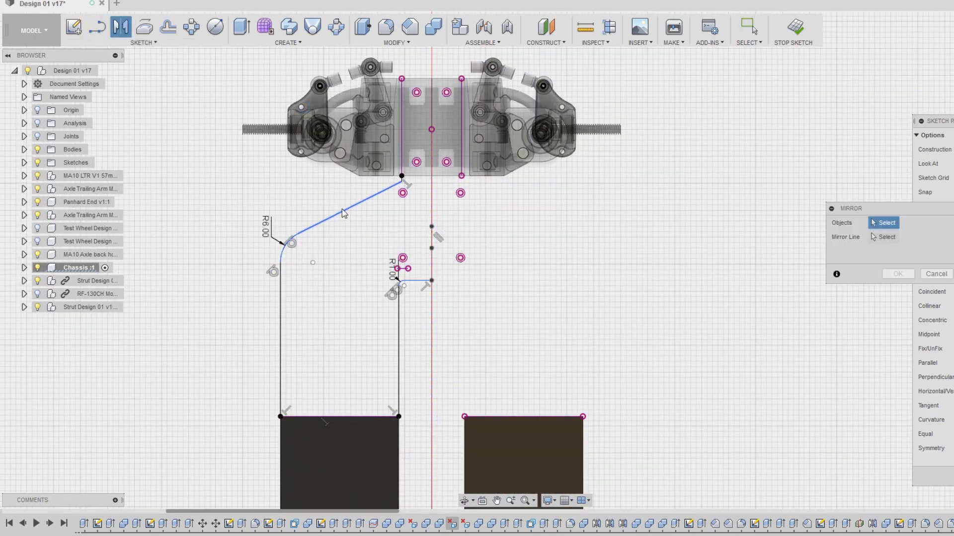
- Mirror the left chassis outline across the red centre line
{"action": "double_click", "coordinate": [344, 213]}
{"action": "scroll", "coordinate": [377, 199], "scroll_direction": "up", "scroll_amount": 5}
{"action": "left_click", "coordinate": [432, 209]}
{"action": "key", "text": "Return"}
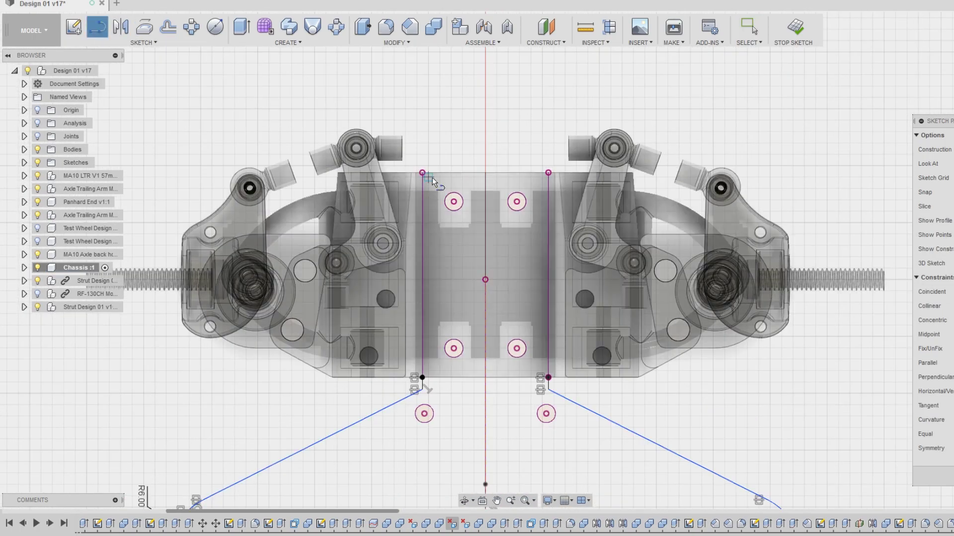
{"action": "scroll", "coordinate": [531, 171], "scroll_direction": "down", "scroll_amount": 4}
{"action": "scroll", "coordinate": [485, 347], "scroll_direction": "up", "scroll_amount": 3}
- Extrude the chassis profile -1.5 mm as a Join
{"action": "key", "text": "e"}
{"action": "left_click", "coordinate": [485, 437]}
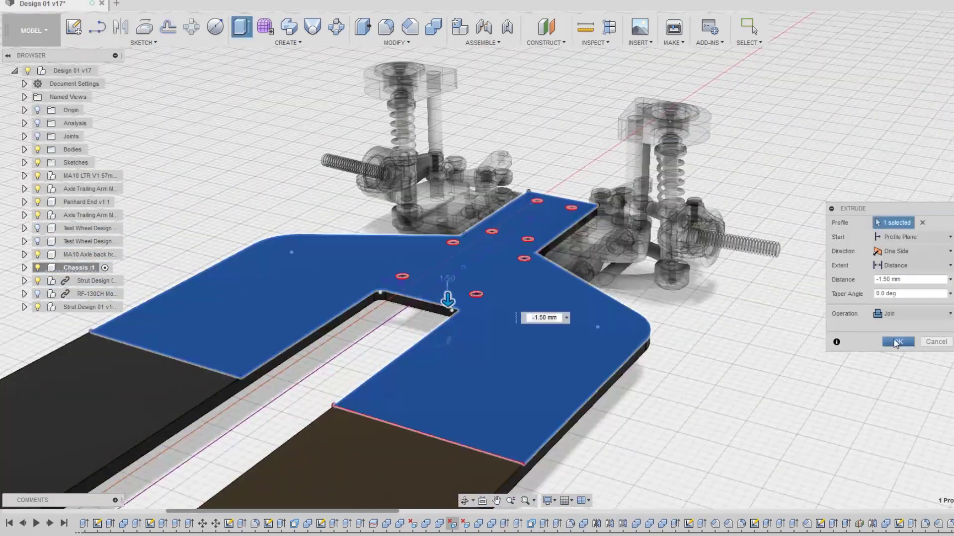
{"action": "left_click", "coordinate": [897, 343]}
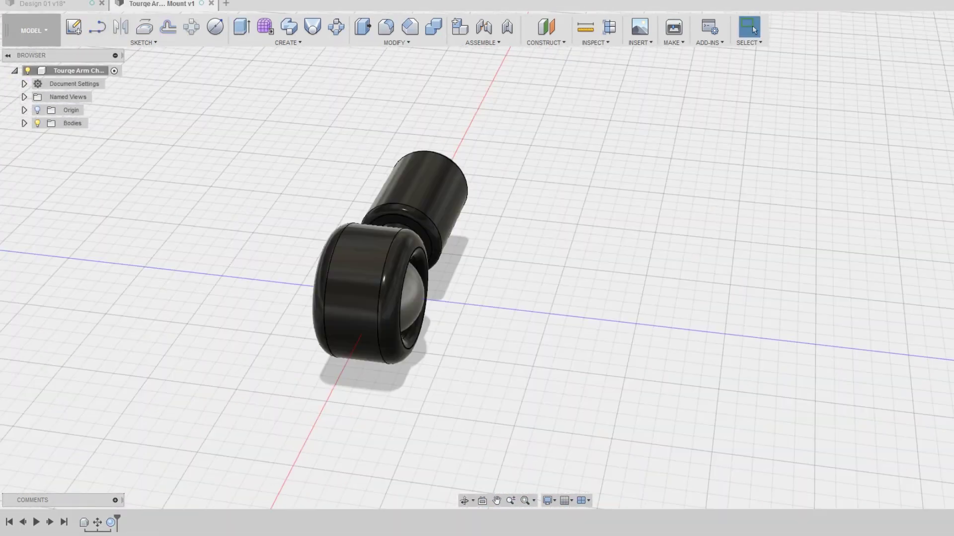
- Sketch a center line and a horizontal line on the mount's flat face
{"action": "left_click", "coordinate": [97, 27]}
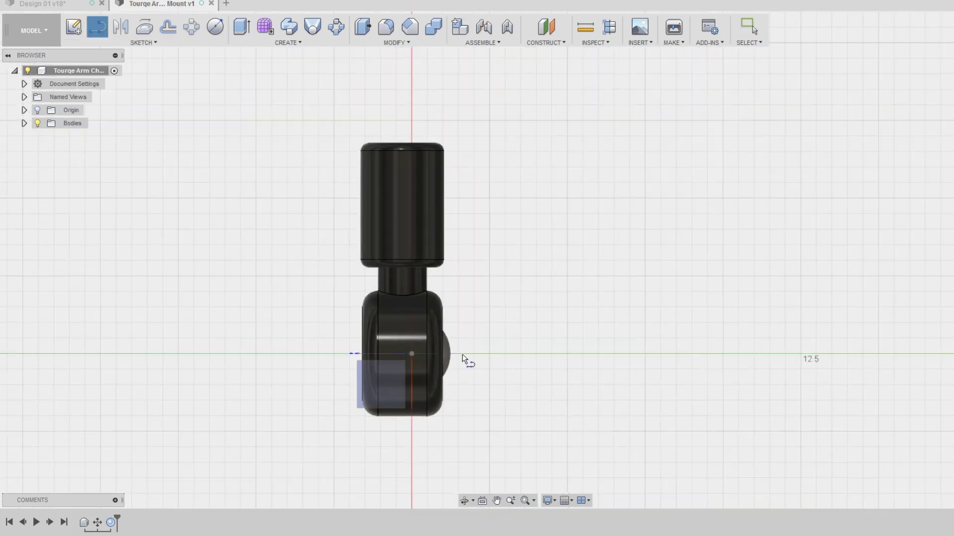
{"action": "left_click", "coordinate": [370, 387]}
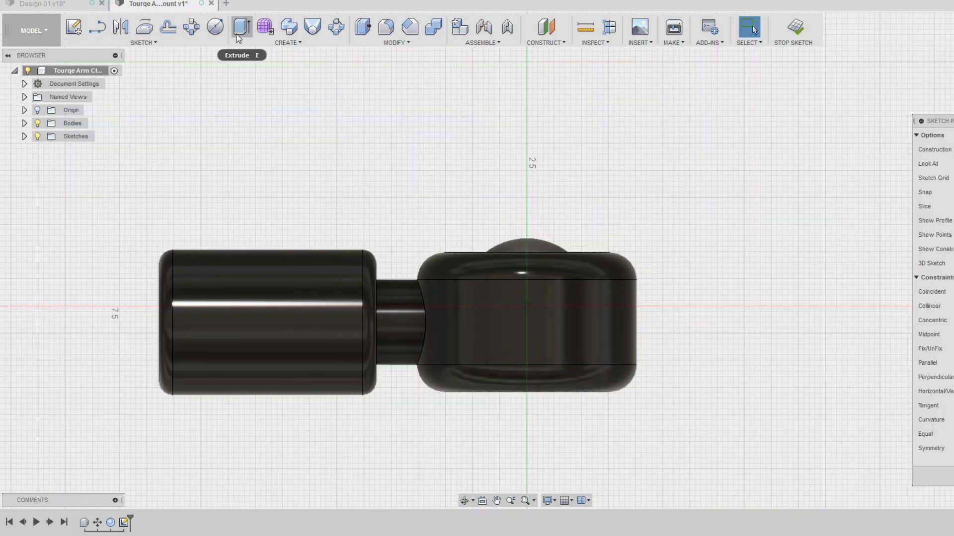
{"action": "left_click", "coordinate": [527, 306]}
{"action": "left_click", "coordinate": [531, 274]}
{"action": "scroll", "coordinate": [530, 283], "scroll_direction": "down", "scroll_amount": 2}
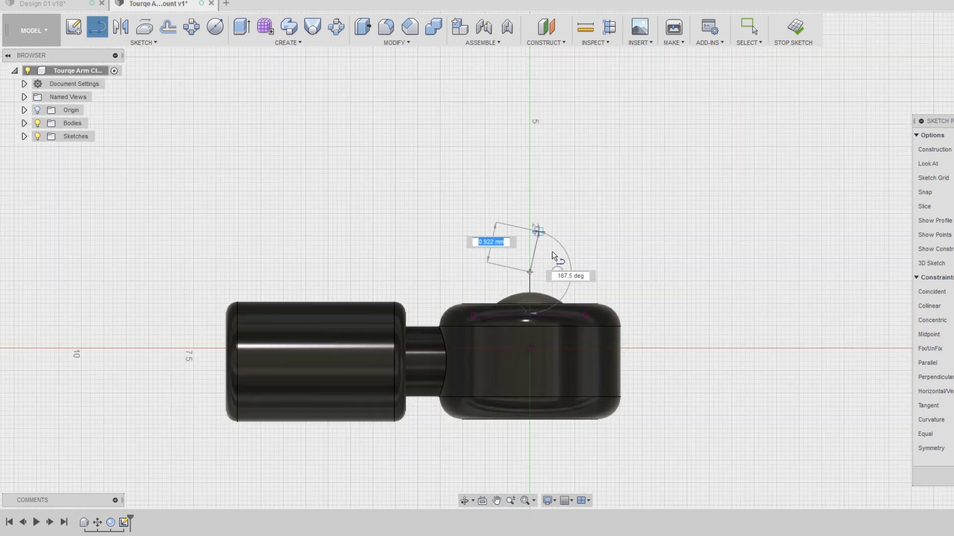
{"action": "left_click", "coordinate": [589, 274]}
{"action": "key", "text": "Escape"}
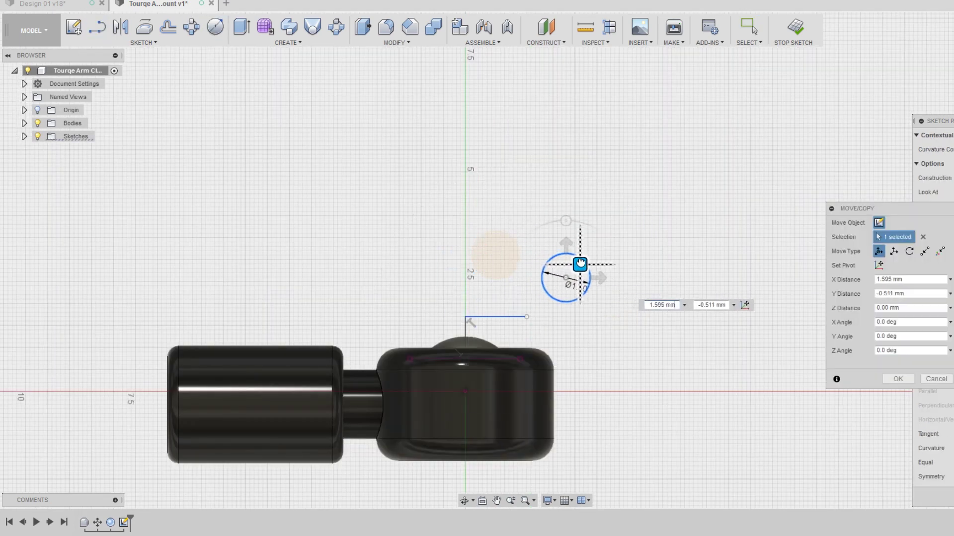
- Mirror the circle across the center line and draw a slot around both circles
{"action": "left_click", "coordinate": [464, 330]}
{"action": "key", "text": "Return"}
{"action": "left_click", "coordinate": [143, 42]}
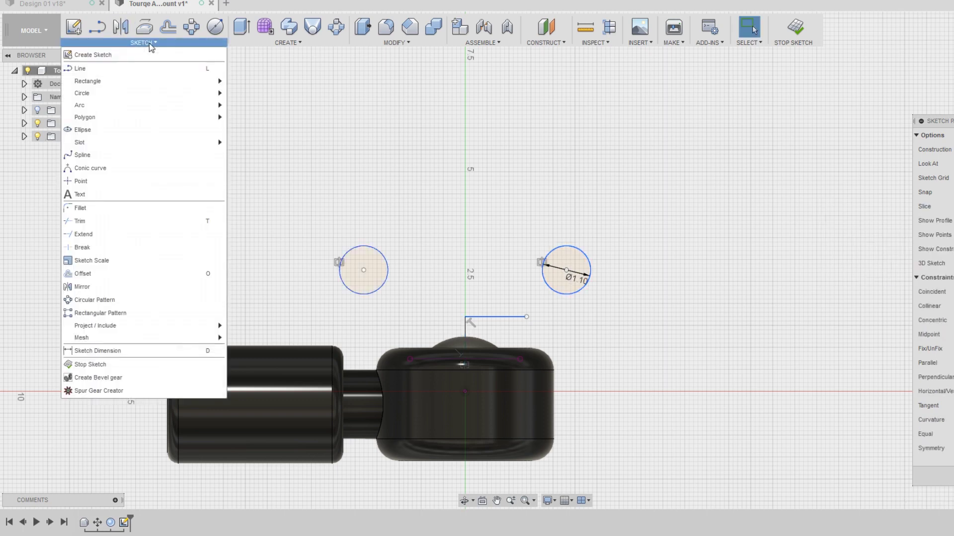
{"action": "left_click", "coordinate": [82, 101]}
{"action": "left_click", "coordinate": [528, 318]}
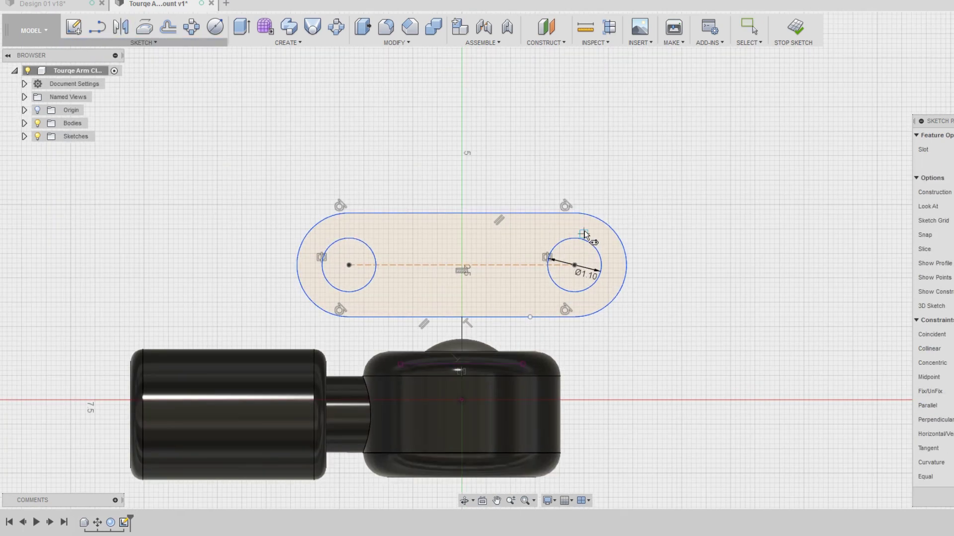
{"action": "scroll", "coordinate": [376, 102], "scroll_direction": "up", "scroll_amount": 3}
{"action": "scroll", "coordinate": [543, 134], "scroll_direction": "down", "scroll_amount": 4}
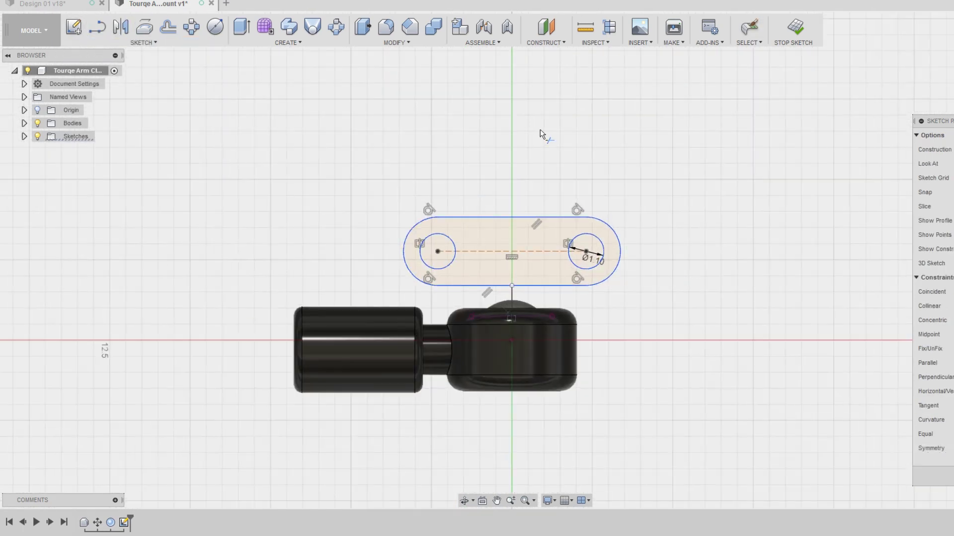
{"action": "scroll", "coordinate": [553, 181], "scroll_direction": "up", "scroll_amount": 3}
{"action": "right_click", "coordinate": [536, 341]}
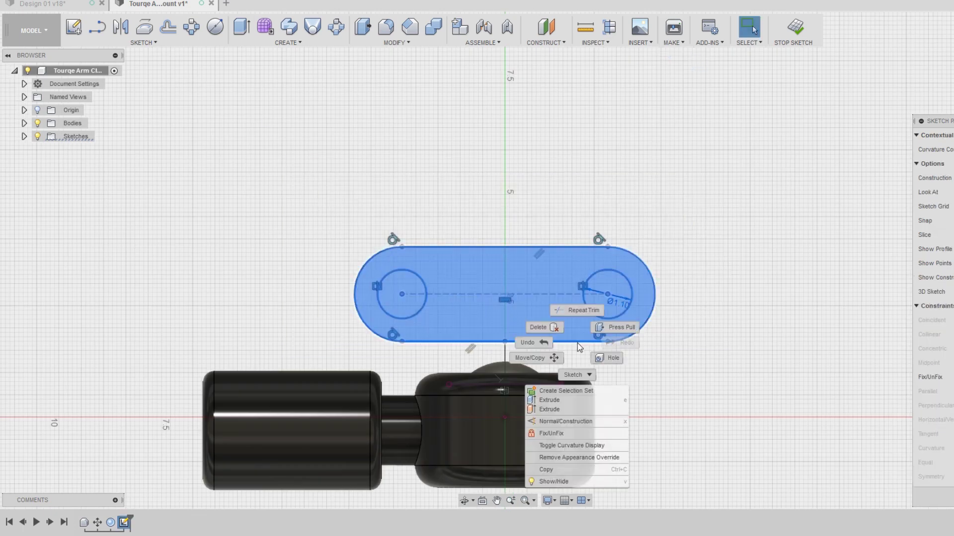
{"action": "key", "text": "m"}
{"action": "key", "text": "Escape"}
- Extrude the slot profile 1.5 mm into the bracket block
{"action": "key", "text": "e"}
{"action": "left_click", "coordinate": [483, 297]}
{"action": "middle_click_drag", "start_coordinate": [520, 326], "coordinate": [492, 278], "text": "shift"}
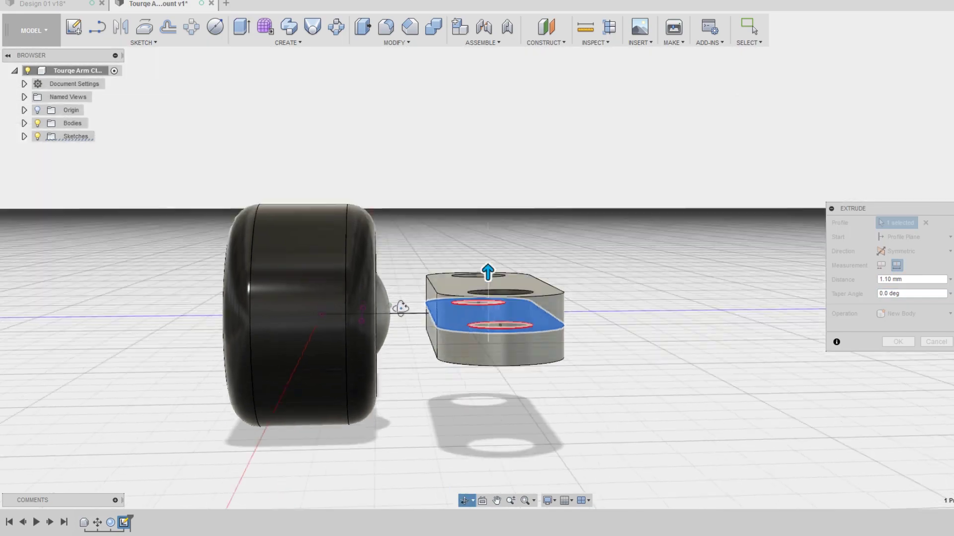
{"action": "left_click_drag", "start_coordinate": [490, 271], "coordinate": [512, 263]}
- Add a 1.75 mm solid pipe shaft joining the bracket to the wheel
{"action": "left_click", "coordinate": [287, 42]}
{"action": "left_click", "coordinate": [268, 209]}
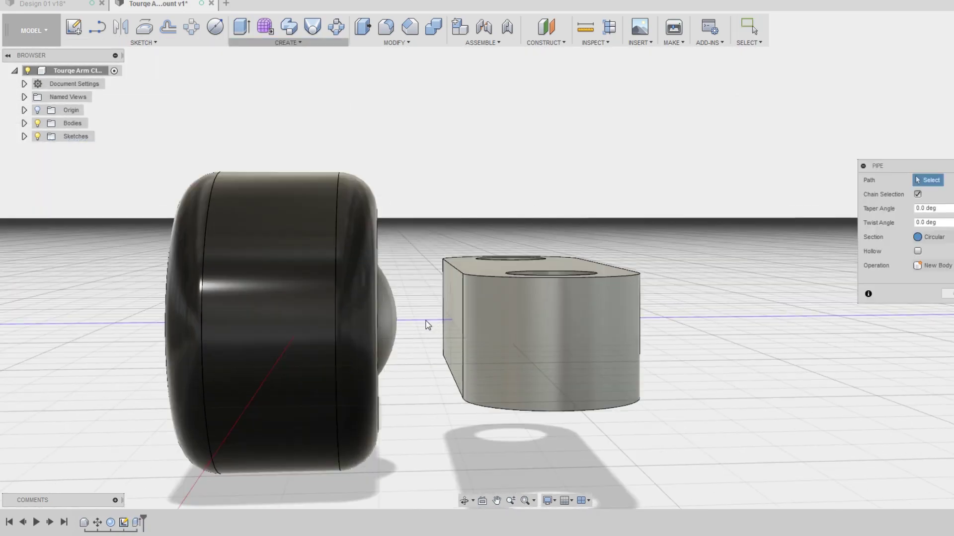
{"action": "middle_click_drag", "start_coordinate": [426, 324], "coordinate": [27, 150], "text": "shift"}
{"action": "type", "text": ".5"}
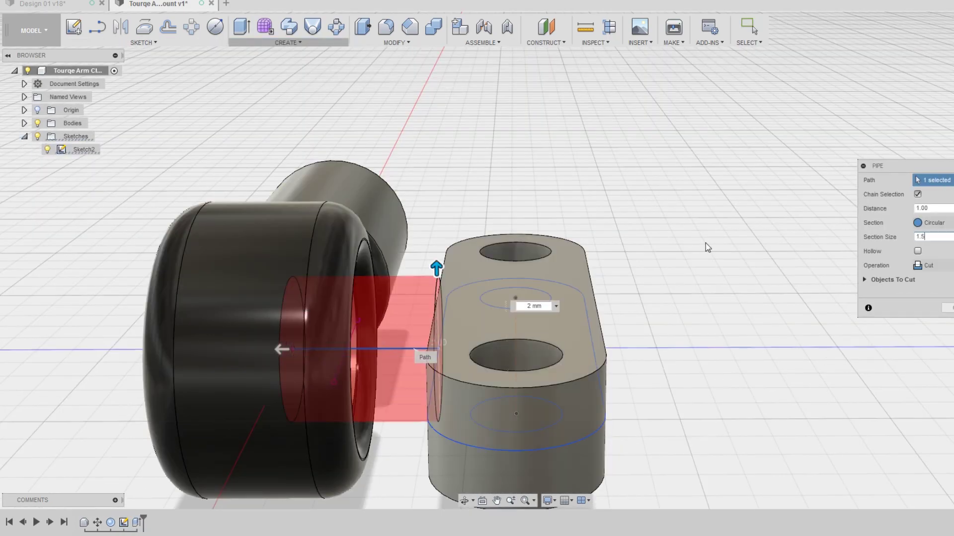
{"action": "middle_click_drag", "start_coordinate": [706, 248], "coordinate": [546, 248], "text": "shift"}
{"action": "type", "text": "1.75"}
{"action": "key", "text": "Return"}
{"action": "scroll", "coordinate": [513, 287], "scroll_direction": "up", "scroll_amount": 3}
- Extrude a 0.50 mm cut on the circular profile at the shaft end
{"action": "key", "text": "e"}
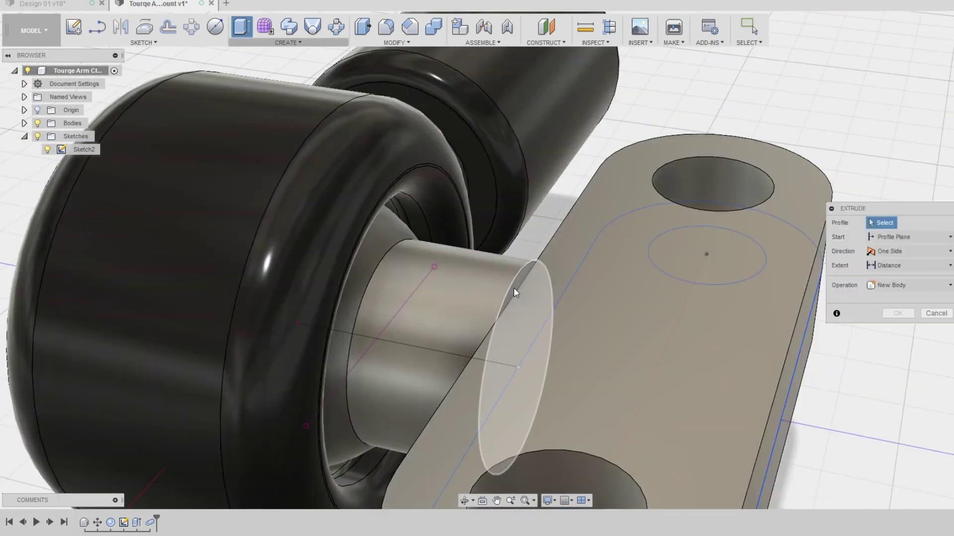
{"action": "scroll", "coordinate": [513, 290], "scroll_direction": "down", "scroll_amount": 3}
{"action": "left_click", "coordinate": [495, 257]}
{"action": "left_click", "coordinate": [432, 23]}
{"action": "key", "text": "Escape"}
{"action": "key", "text": "e"}
{"action": "left_click", "coordinate": [486, 258]}
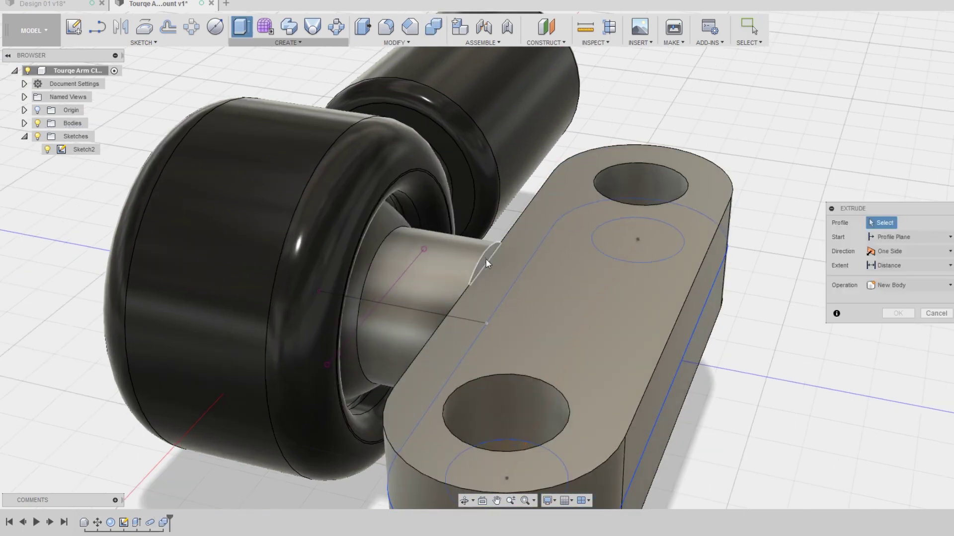
{"action": "left_click_drag", "start_coordinate": [497, 278], "coordinate": [627, 287]}
{"action": "middle_click_drag", "start_coordinate": [627, 287], "coordinate": [547, 460], "text": "shift"}
{"action": "left_click", "coordinate": [547, 460]}
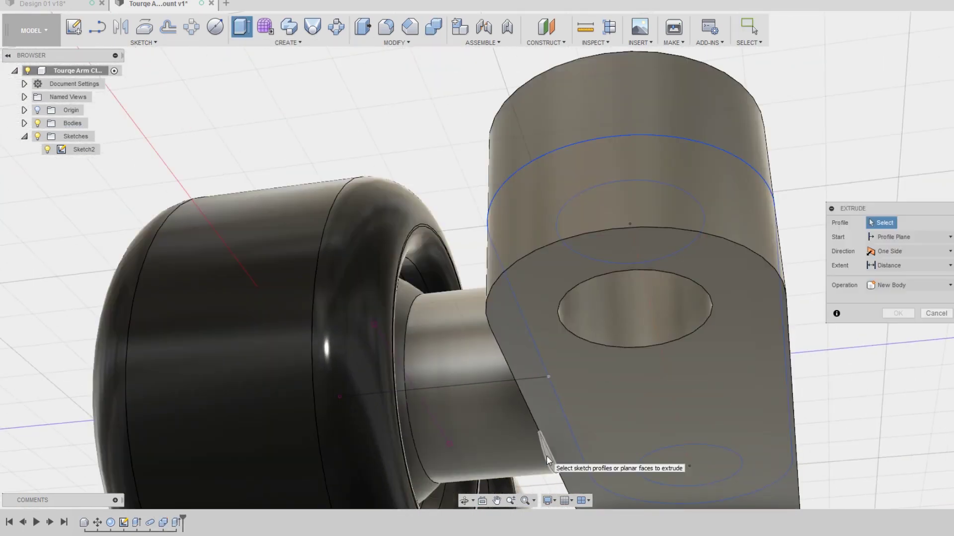
{"action": "left_click", "coordinate": [887, 356]}
{"action": "middle_click_drag", "start_coordinate": [886, 356], "coordinate": [654, 325], "text": "shift"}
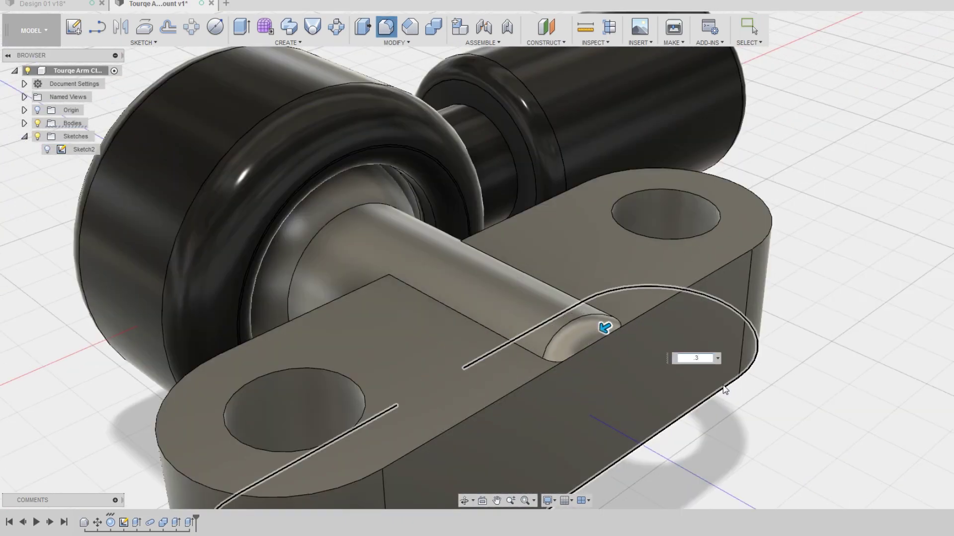
- Add a second extrude cut of 0.40 mm
{"action": "key", "text": "e"}
{"action": "middle_click_drag", "start_coordinate": [724, 390], "coordinate": [582, 272], "text": "shift"}
{"action": "key", "text": "Return"}
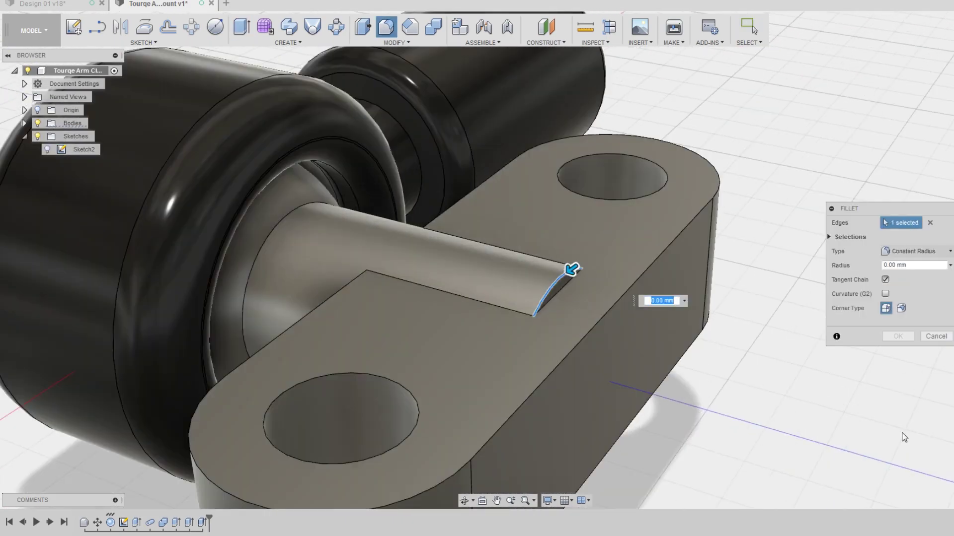
- Fillet the bracket arm edges and the shaft edges
{"action": "key", "text": "Return"}
{"action": "middle_click_drag", "start_coordinate": [903, 437], "coordinate": [745, 348], "text": "shift"}
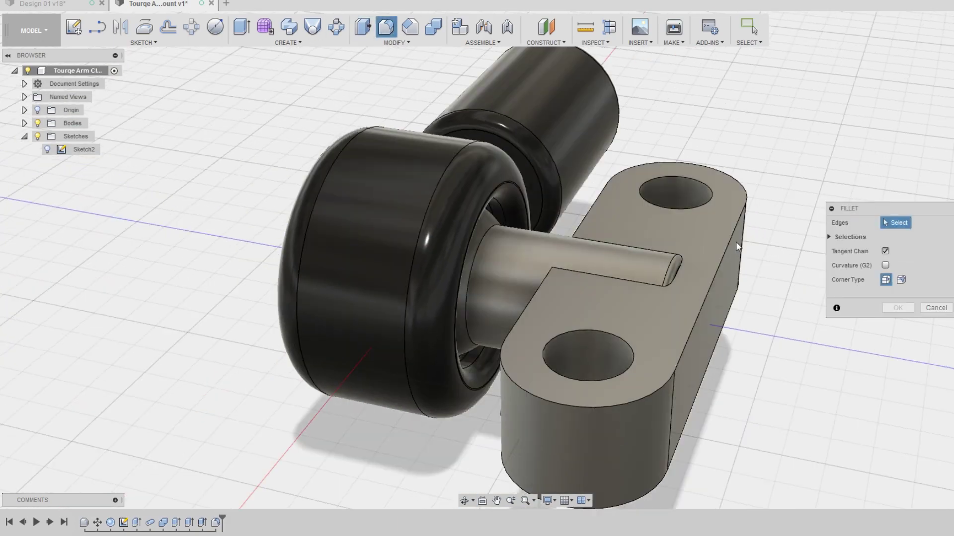
{"action": "left_click", "coordinate": [738, 247]}
{"action": "key", "text": "Return"}
{"action": "middle_click_drag", "start_coordinate": [792, 168], "coordinate": [496, 298], "text": "shift"}
{"action": "key", "text": "f"}
{"action": "left_click", "coordinate": [500, 298]}
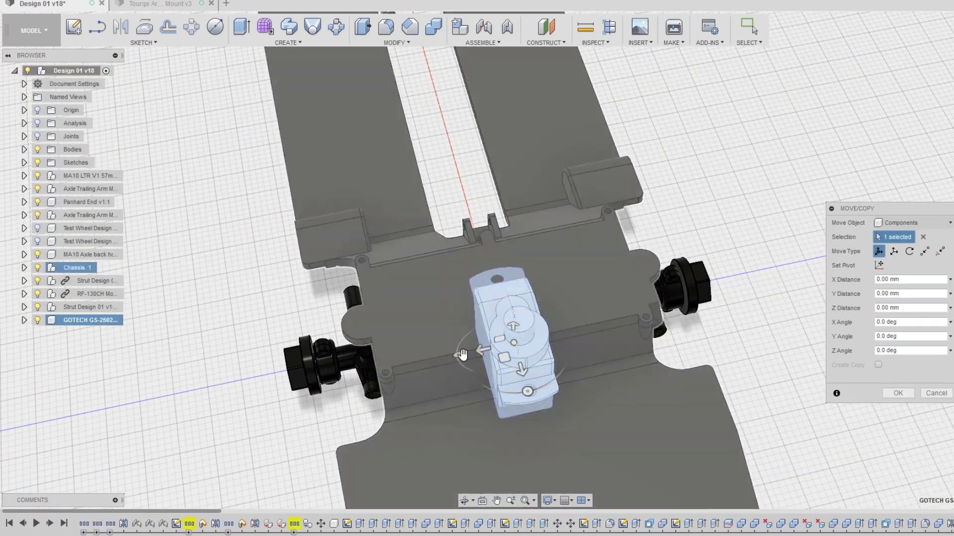
- Move the GOTECH GS-2502 servo onto the chassis beside the motor, nudging it 1 mm sideways
{"action": "left_click_drag", "start_coordinate": [462, 355], "coordinate": [523, 279]}
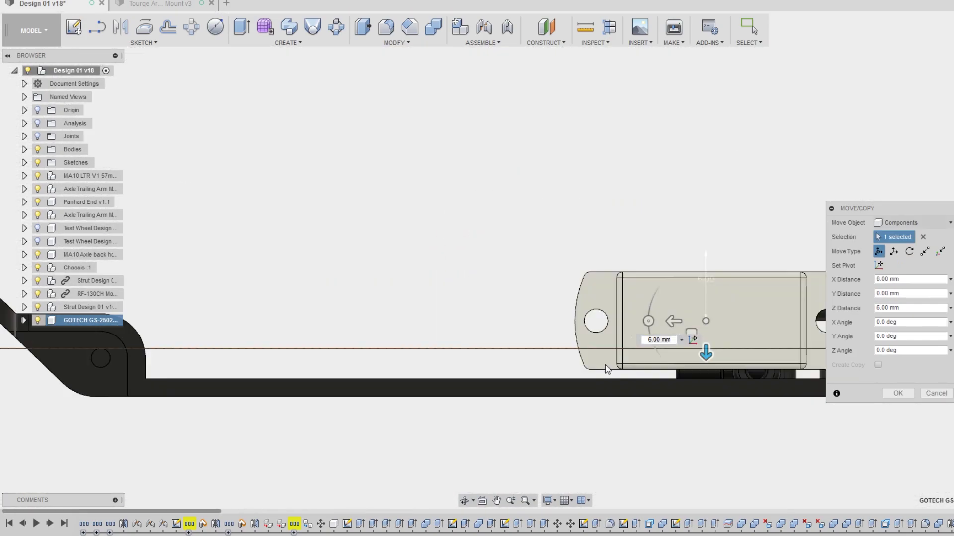
{"action": "middle_click_drag", "start_coordinate": [639, 308], "coordinate": [457, 316], "text": "shift"}
{"action": "left_click_drag", "start_coordinate": [544, 297], "coordinate": [546, 298]}
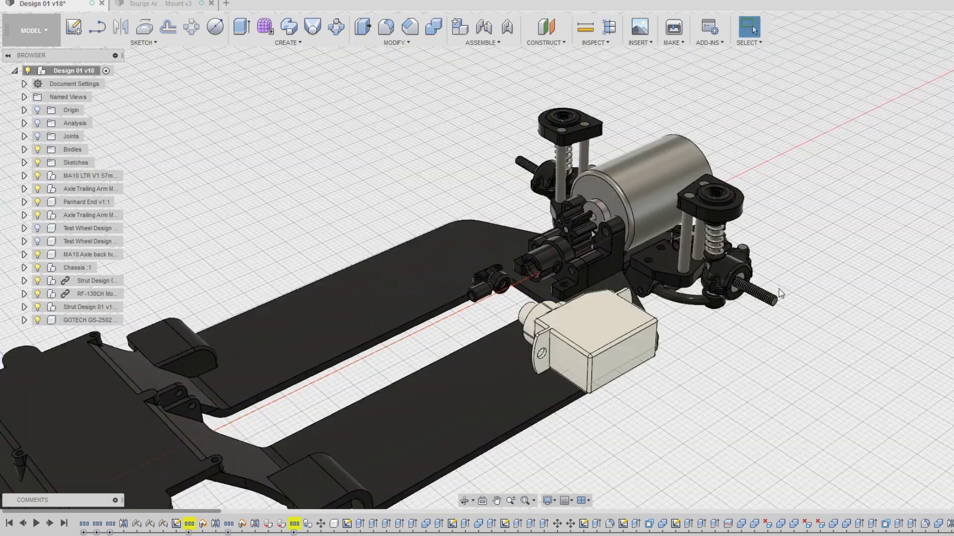
{"action": "right_click", "coordinate": [84, 320]}
{"action": "left_click", "coordinate": [128, 16]}
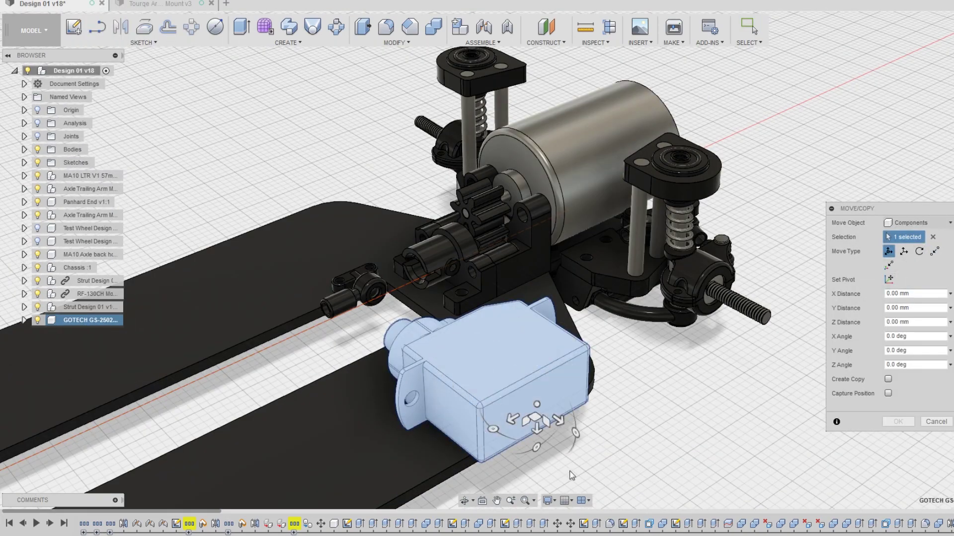
{"action": "left_click_drag", "start_coordinate": [571, 475], "coordinate": [571, 442]}
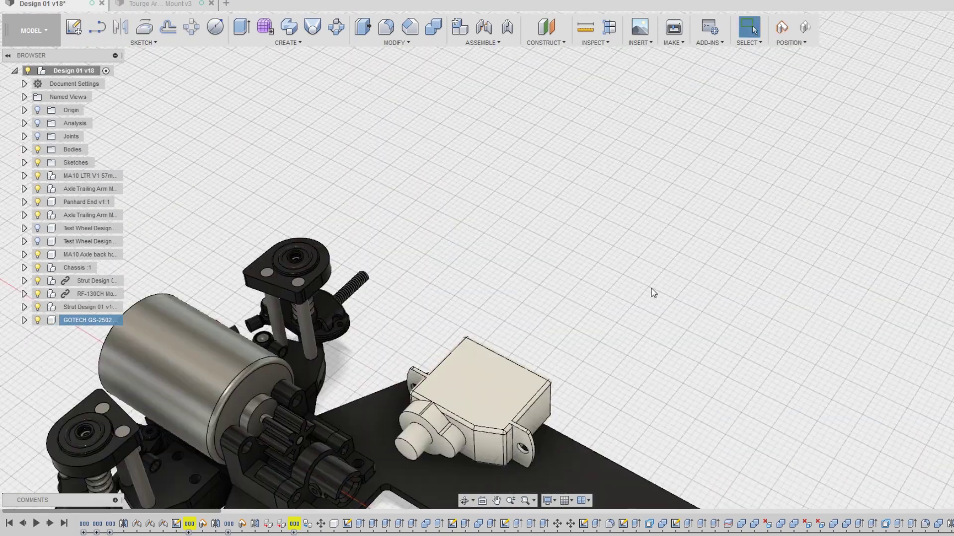
{"action": "middle_click_drag", "start_coordinate": [651, 288], "coordinate": [516, 336], "text": "shift"}
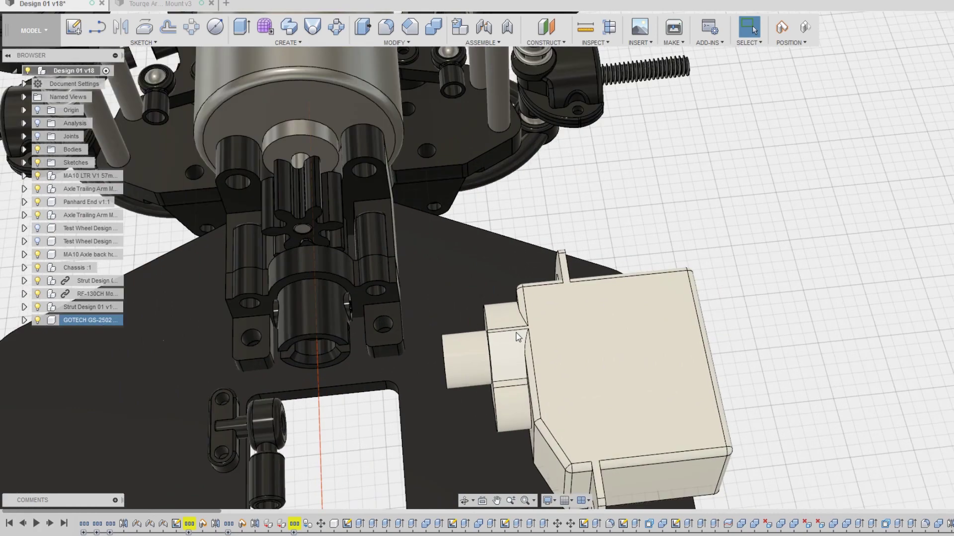
{"action": "scroll", "coordinate": [516, 337], "scroll_direction": "down", "scroll_amount": 10}
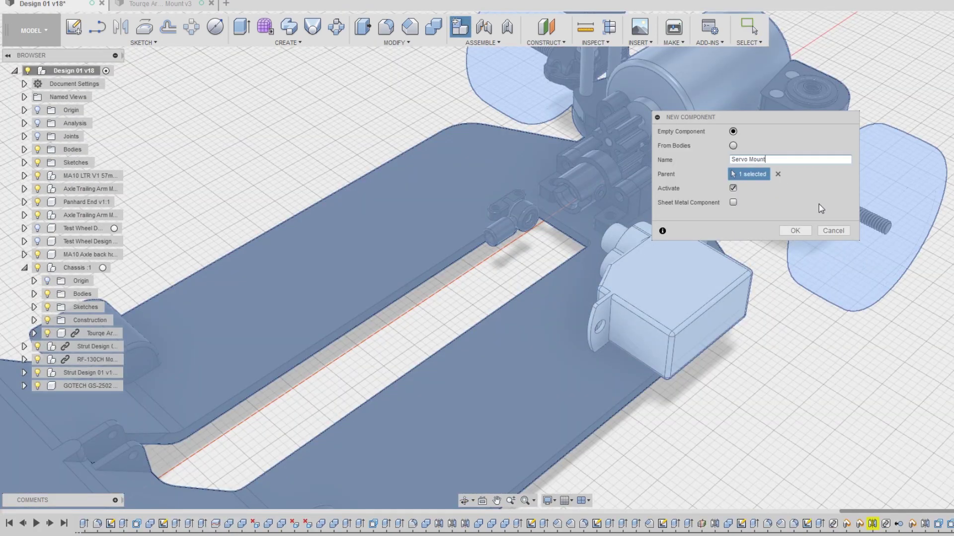
- Create Servo Mount, project the circle into a side-face sketch and offset a line 0.20
{"action": "key", "text": "Return"}
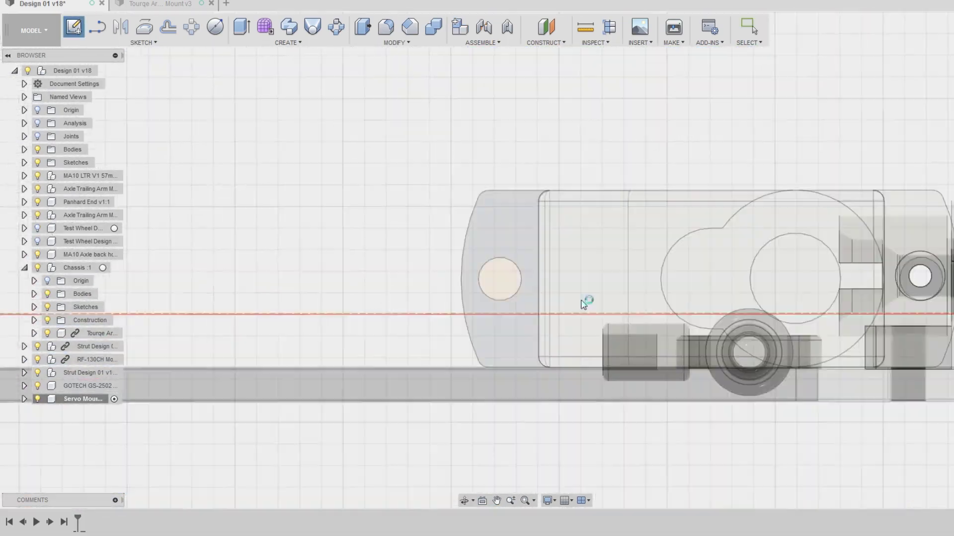
{"action": "left_click", "coordinate": [584, 304]}
{"action": "key", "text": "p"}
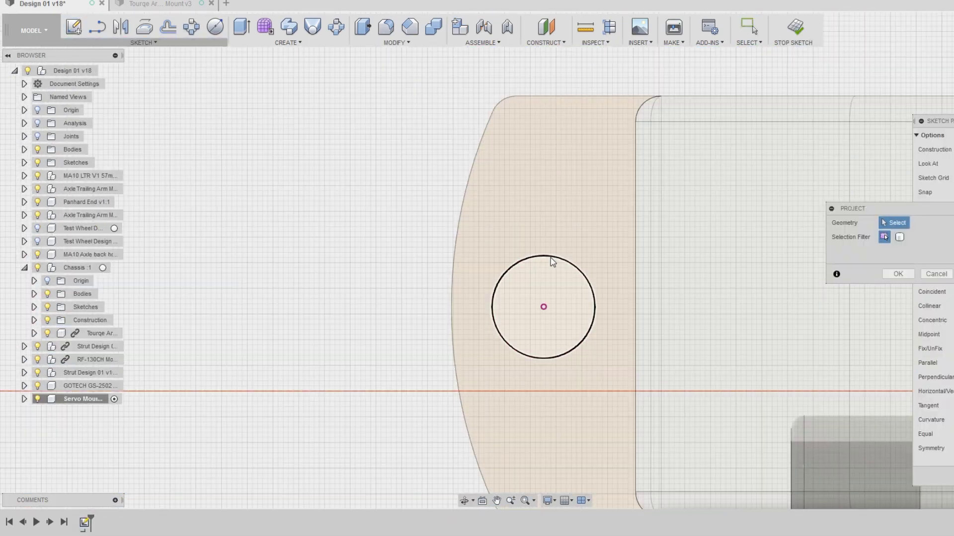
{"action": "left_click", "coordinate": [549, 260]}
{"action": "left_click", "coordinate": [169, 27]}
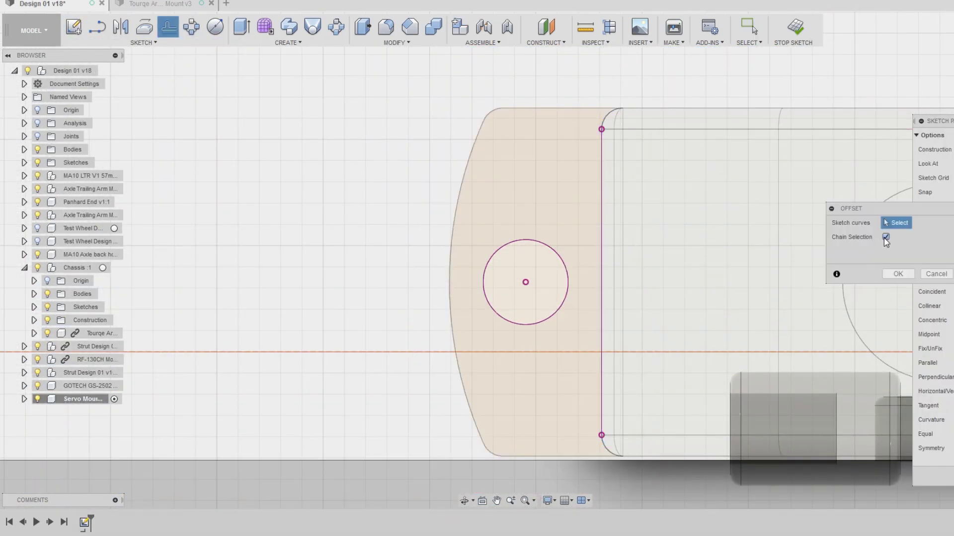
{"action": "left_click", "coordinate": [601, 248]}
{"action": "type", "text": "0.2"}
{"action": "key", "text": "Return"}
- Draw the mount outline lines and round its corners with R0.50 and R1.00 fillets
{"action": "key", "text": "l"}
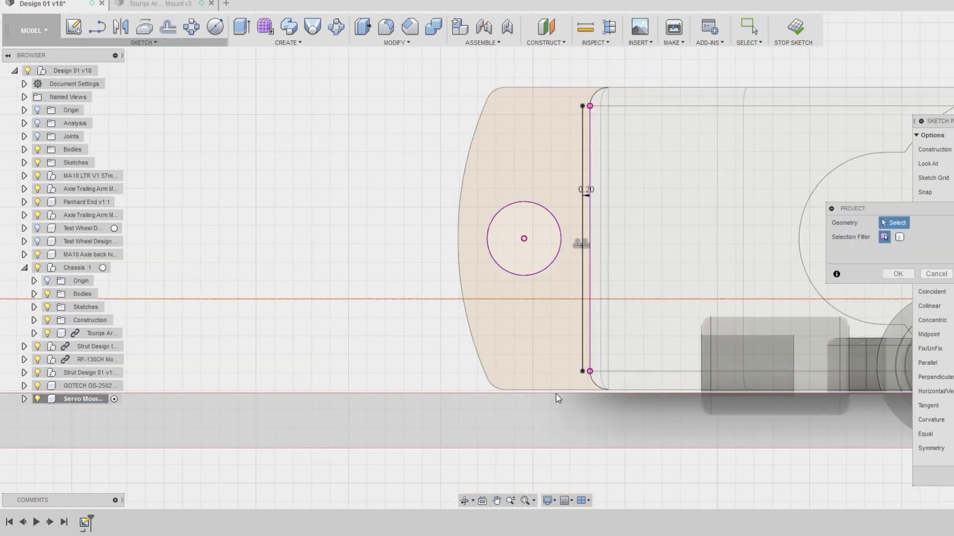
{"action": "scroll", "coordinate": [502, 276], "scroll_direction": "down", "scroll_amount": 2}
{"action": "scroll", "coordinate": [598, 406], "scroll_direction": "up", "scroll_amount": 2}
{"action": "left_click", "coordinate": [599, 427]}
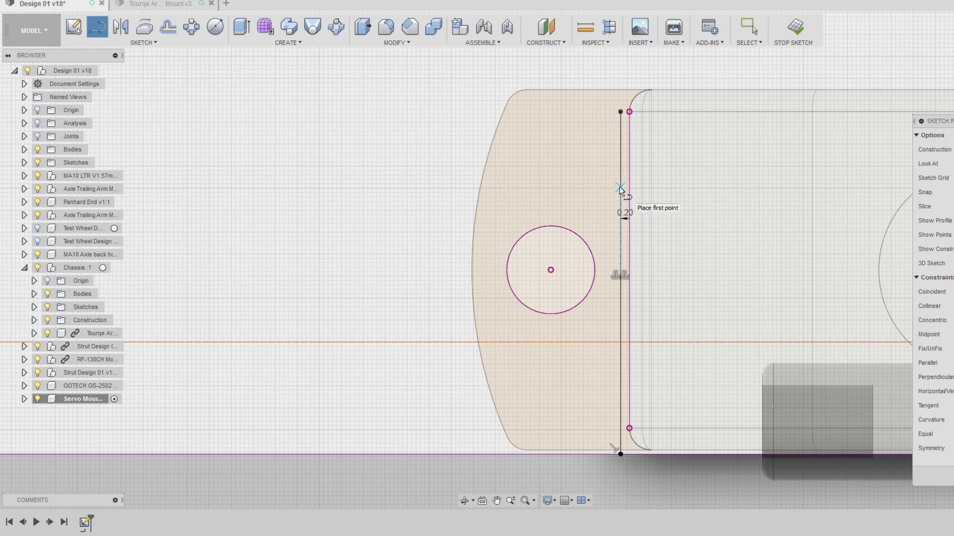
{"action": "scroll", "coordinate": [385, 317], "scroll_direction": "up", "scroll_amount": 2}
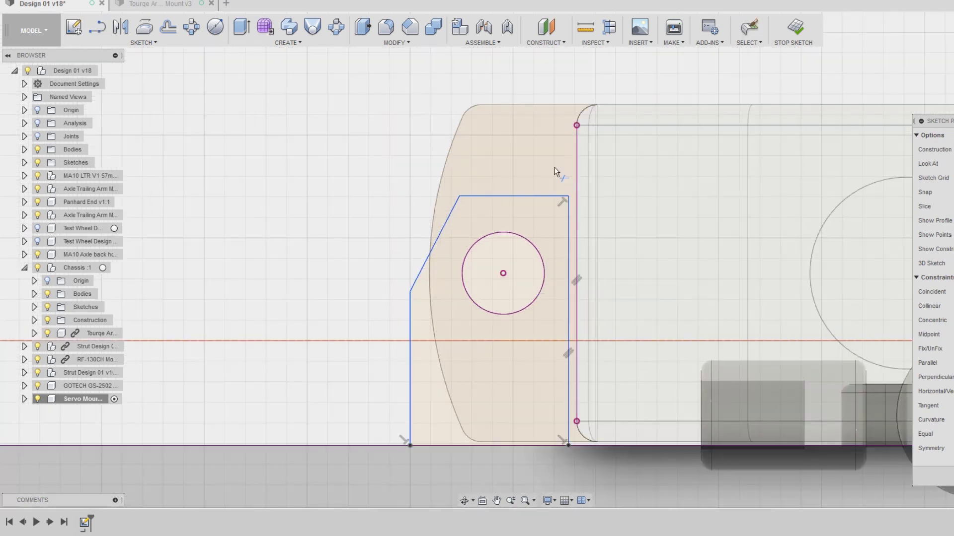
{"action": "left_click", "coordinate": [506, 187]}
{"action": "type", "text": ".5"}
{"action": "key", "text": "Return"}
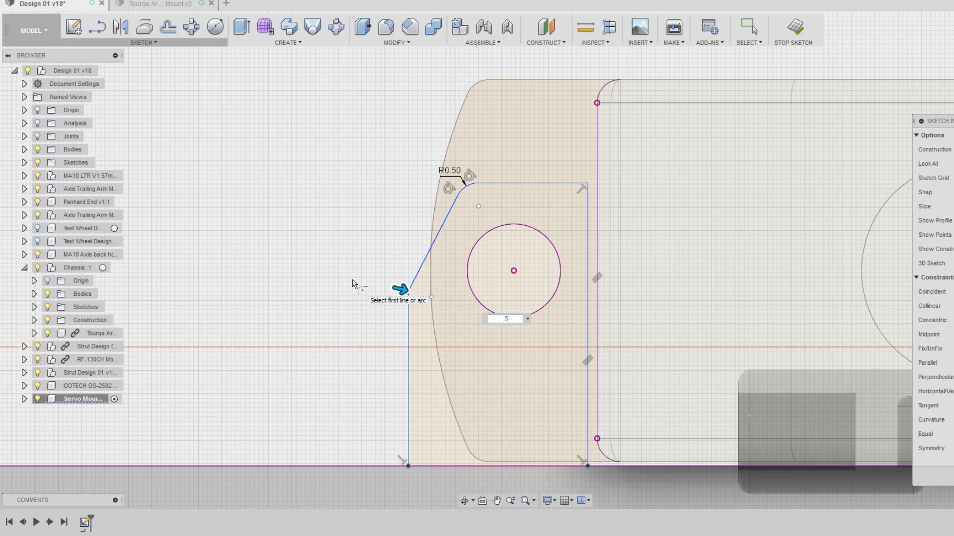
{"action": "key", "text": "Return"}
{"action": "right_click", "coordinate": [355, 284]}
{"action": "left_click", "coordinate": [259, 106]}
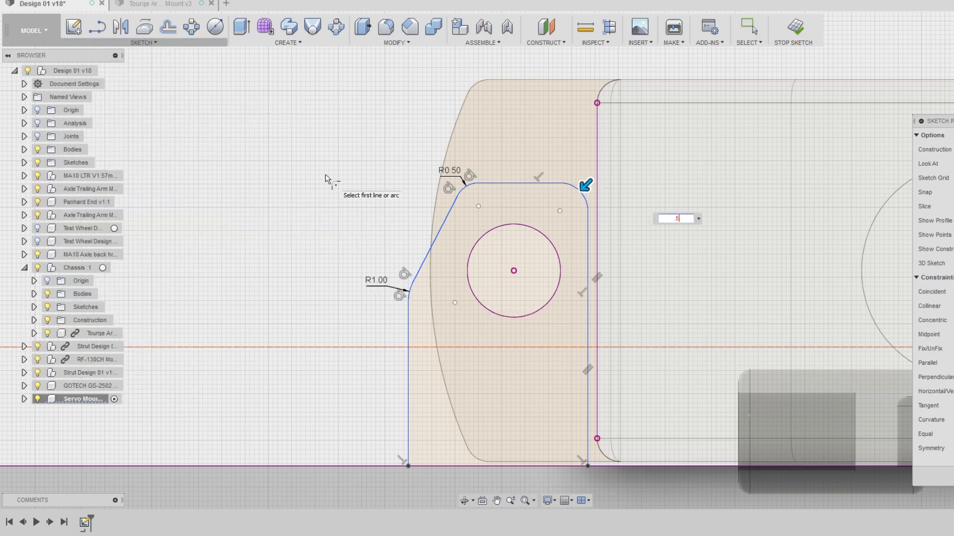
{"action": "key", "text": "Escape"}
{"action": "scroll", "coordinate": [326, 175], "scroll_direction": "down", "scroll_amount": 3}
- Extrude the outline around the hole into a thick block
{"action": "key", "text": "e"}
{"action": "left_click", "coordinate": [535, 370]}
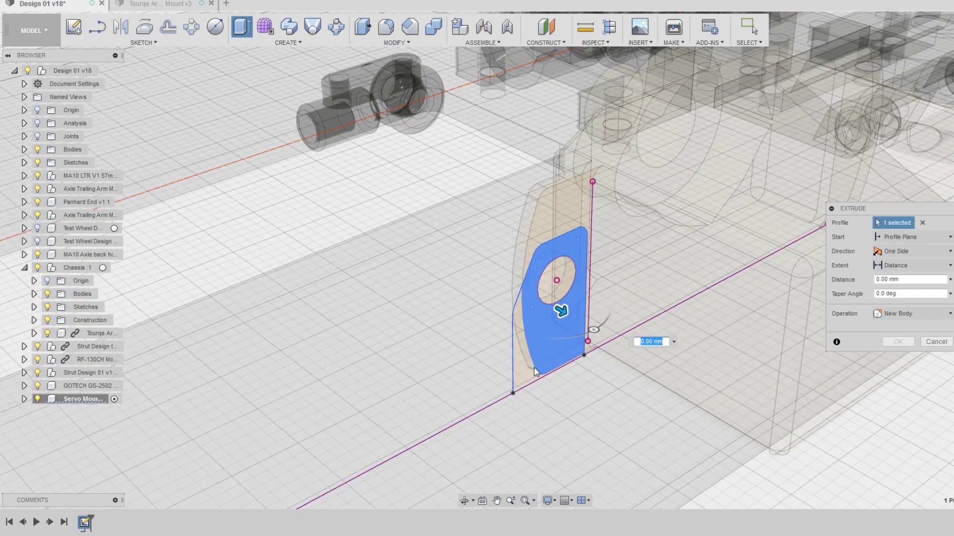
{"action": "left_click_drag", "start_coordinate": [587, 381], "coordinate": [579, 383]}
{"action": "key", "text": "Return"}
{"action": "middle_click_drag", "start_coordinate": [579, 383], "coordinate": [622, 411], "text": "shift"}
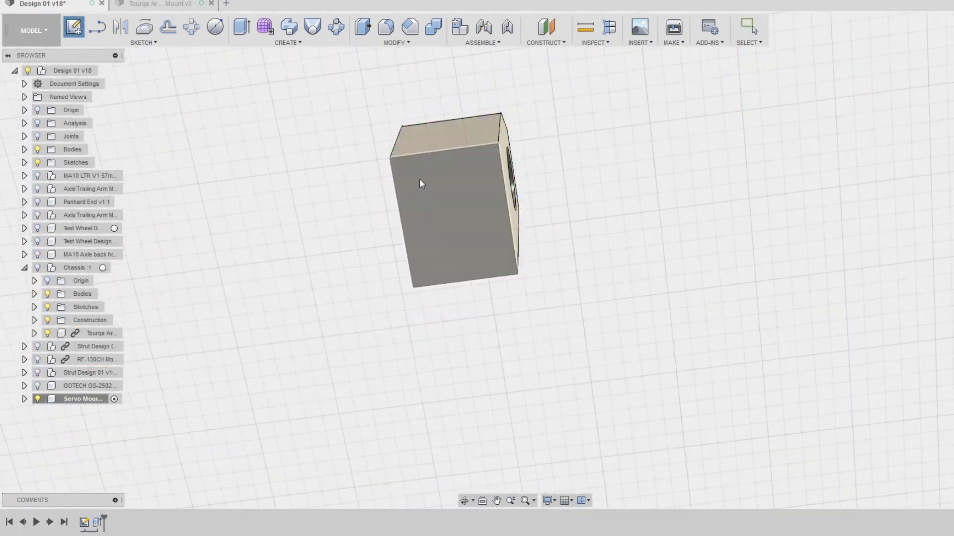
- Sketch the ear's outer circle, a concentric screw hole and a tangent line to the block
{"action": "left_click", "coordinate": [422, 182]}
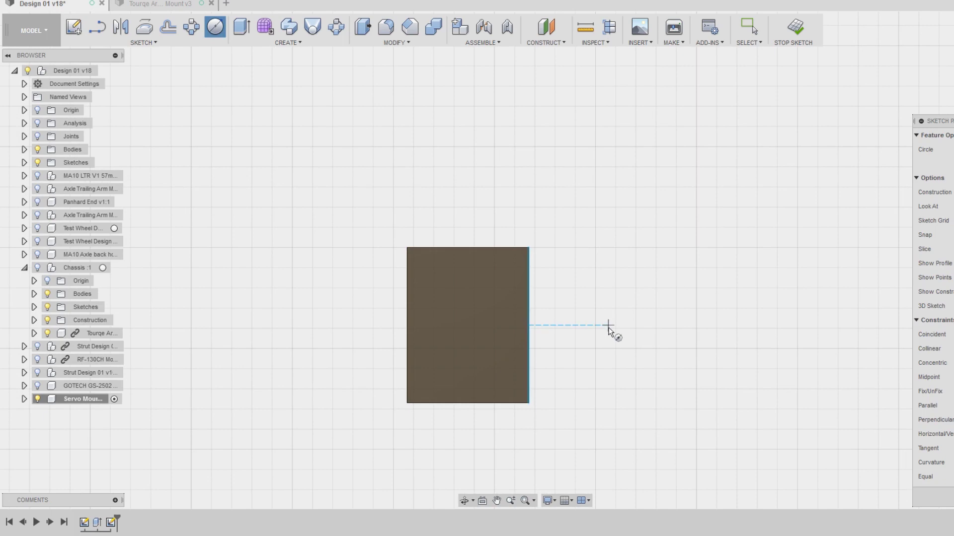
{"action": "left_click", "coordinate": [608, 326]}
{"action": "left_click", "coordinate": [221, 31]}
{"action": "left_click", "coordinate": [608, 325]}
{"action": "scroll", "coordinate": [623, 307], "scroll_direction": "up", "scroll_amount": 2}
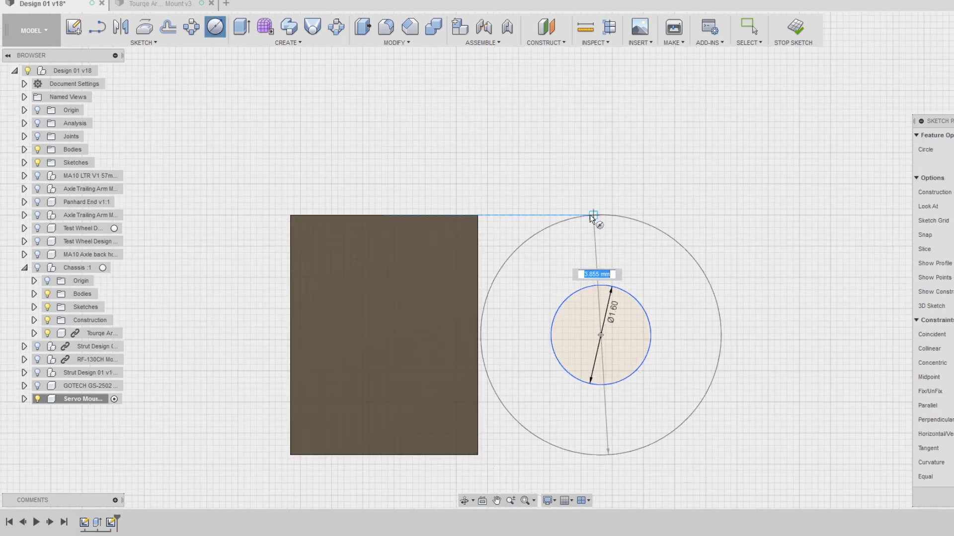
{"action": "left_click", "coordinate": [476, 216]}
{"action": "scroll", "coordinate": [616, 313], "scroll_direction": "down", "scroll_amount": 2}
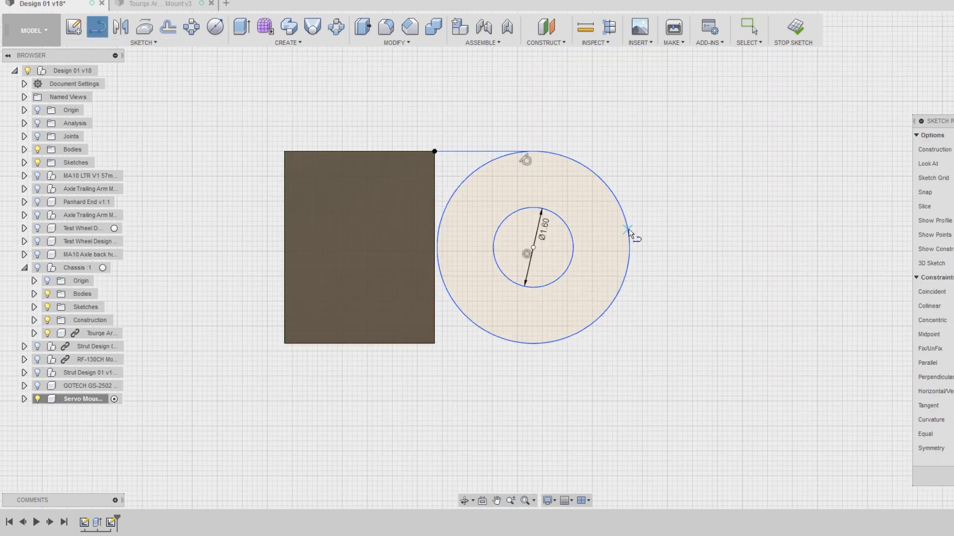
{"action": "key", "text": "Escape"}
{"action": "scroll", "coordinate": [628, 232], "scroll_direction": "up", "scroll_amount": 3}
- Shift both ear circles 0.20 mm toward the block and extrude the ear
{"action": "left_click", "coordinate": [600, 266]}
{"action": "key", "text": "m"}
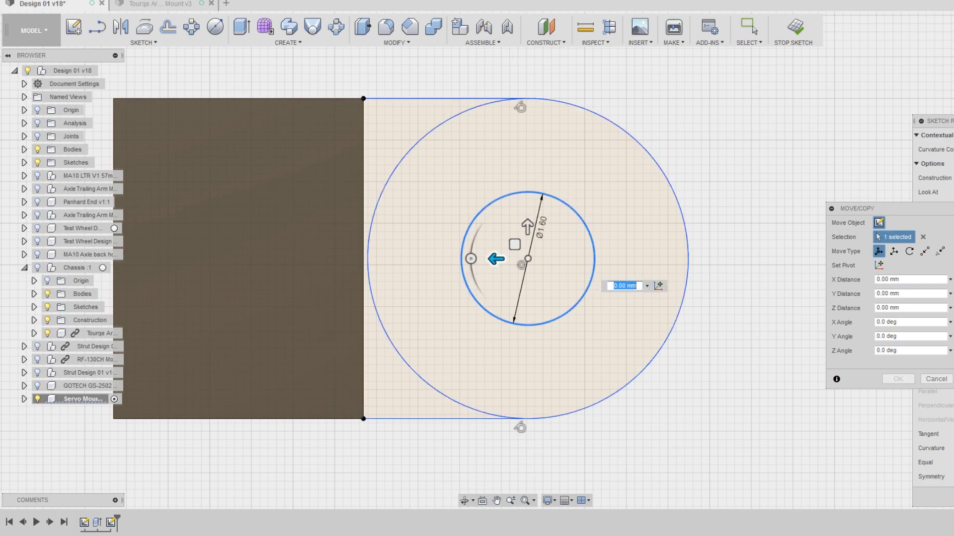
{"action": "key", "text": "m"}
{"action": "left_click_drag", "start_coordinate": [496, 259], "coordinate": [514, 268]}
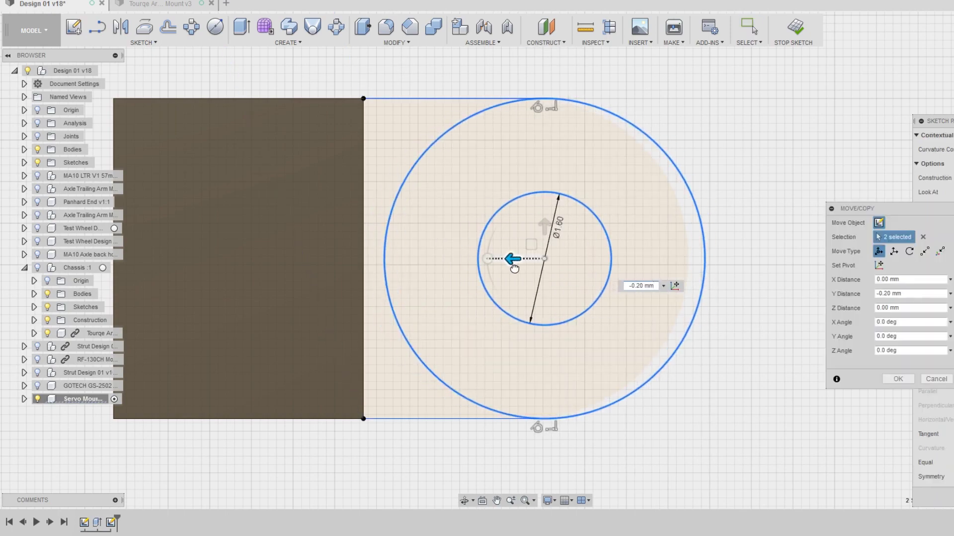
{"action": "key", "text": "e"}
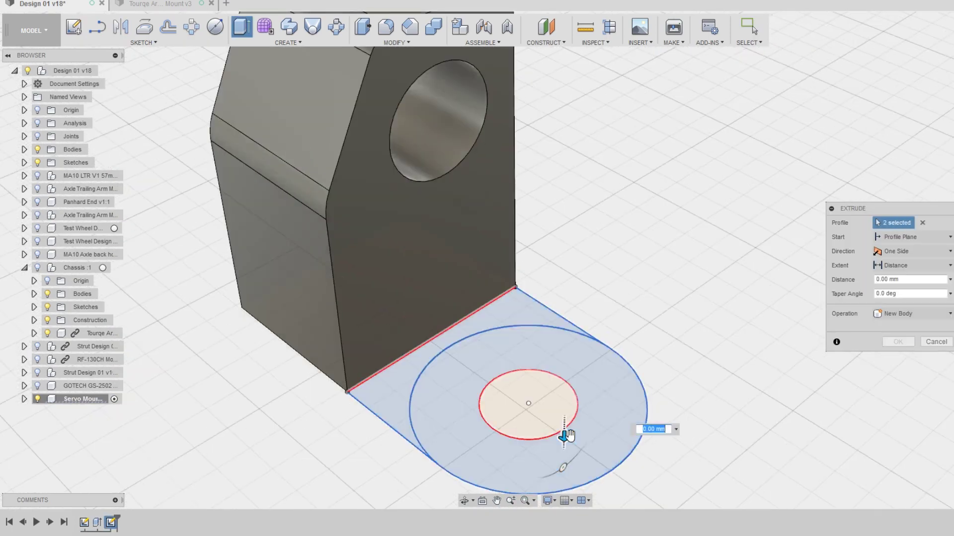
{"action": "key", "text": "Return"}
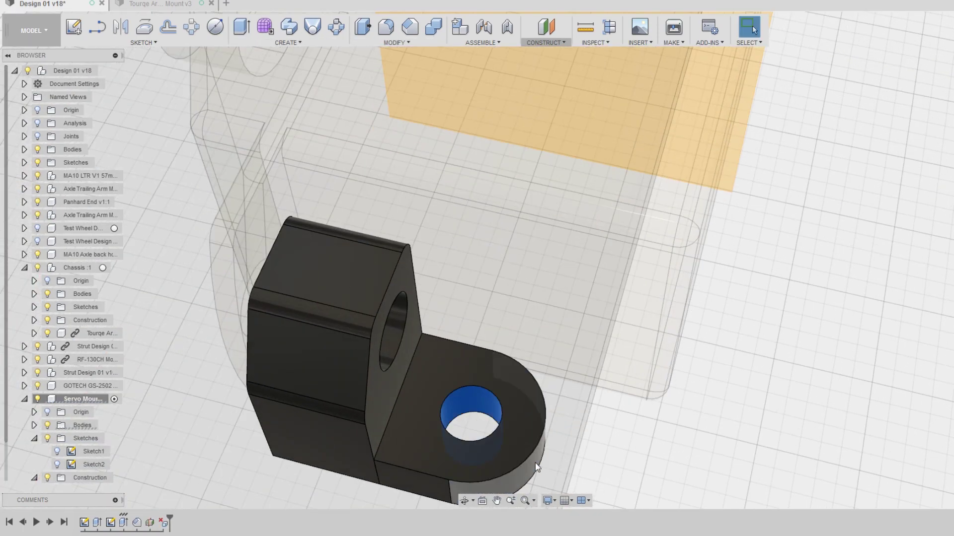
- Activate Chassis:1, project the mount's screw holes, and extrude the four hole profiles through the plate
{"action": "left_click", "coordinate": [532, 448]}
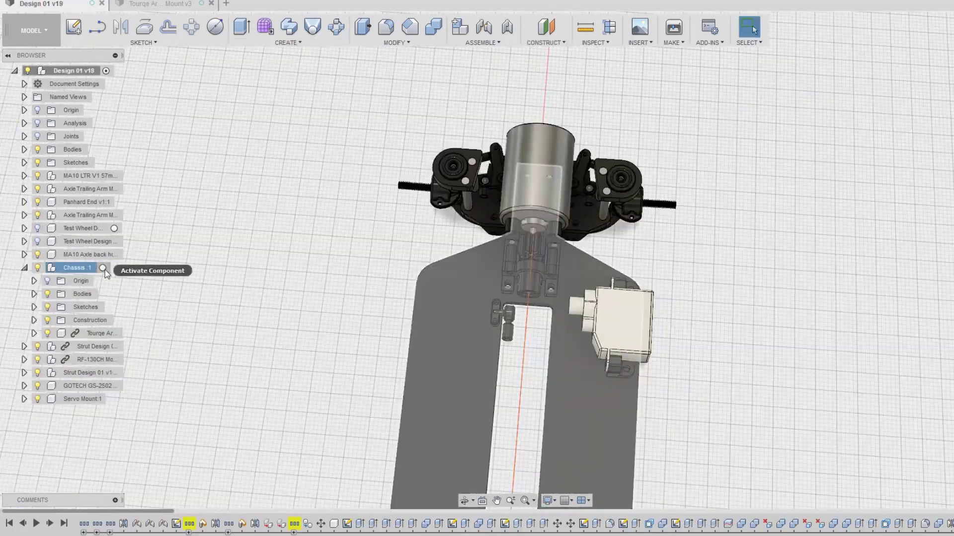
{"action": "left_click", "coordinate": [102, 268]}
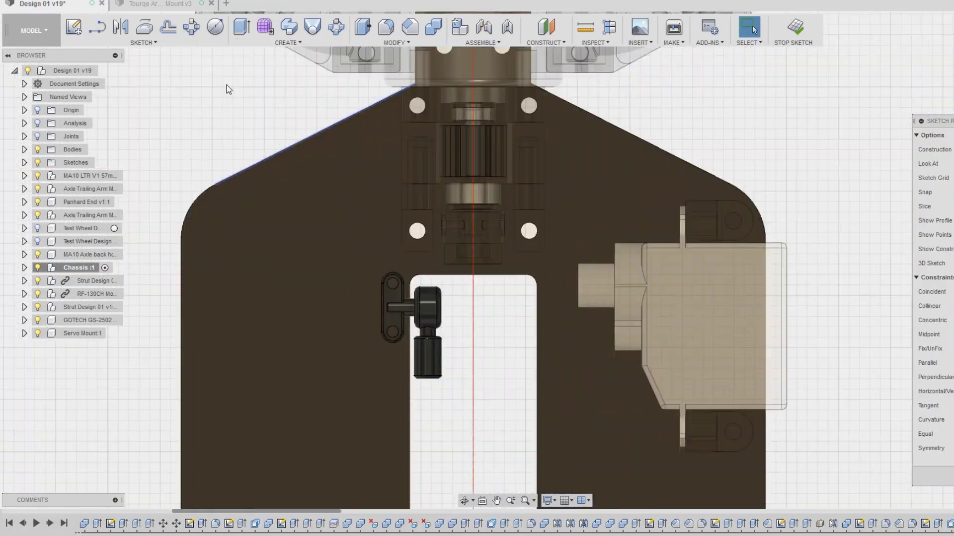
{"action": "key", "text": "p"}
{"action": "scroll", "coordinate": [383, 303], "scroll_direction": "up", "scroll_amount": 3}
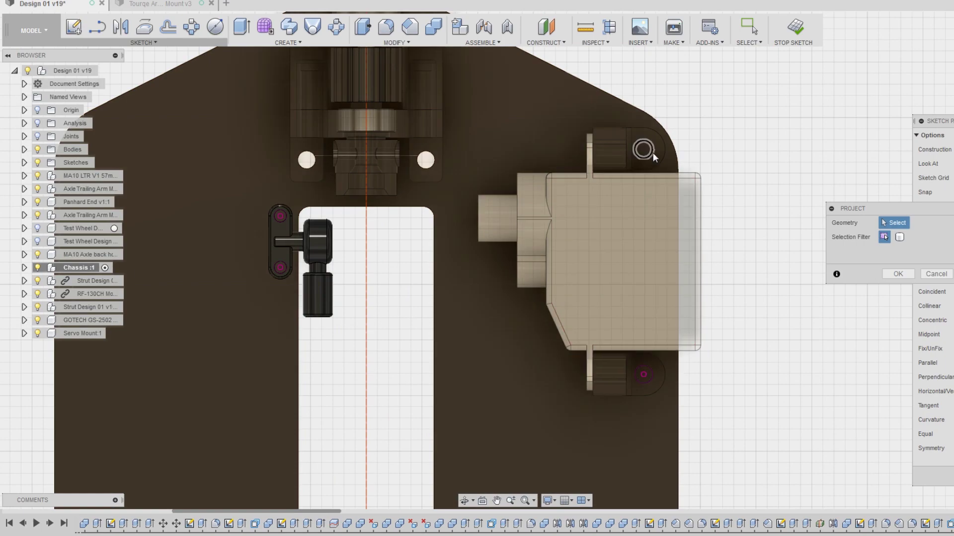
{"action": "scroll", "coordinate": [427, 172], "scroll_direction": "down", "scroll_amount": 5}
{"action": "key", "text": "Escape"}
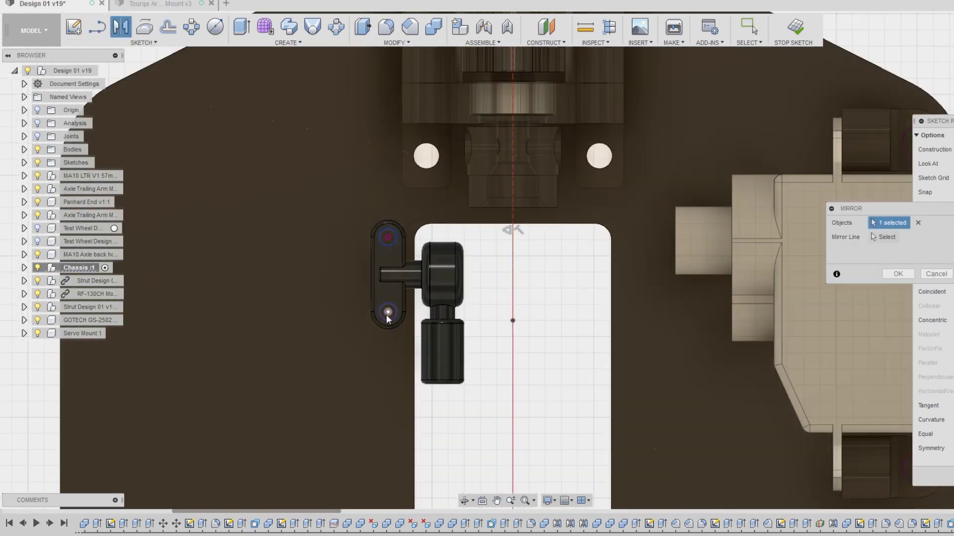
{"action": "scroll", "coordinate": [442, 285], "scroll_direction": "down", "scroll_amount": 2}
{"action": "scroll", "coordinate": [443, 285], "scroll_direction": "up", "scroll_amount": 4}
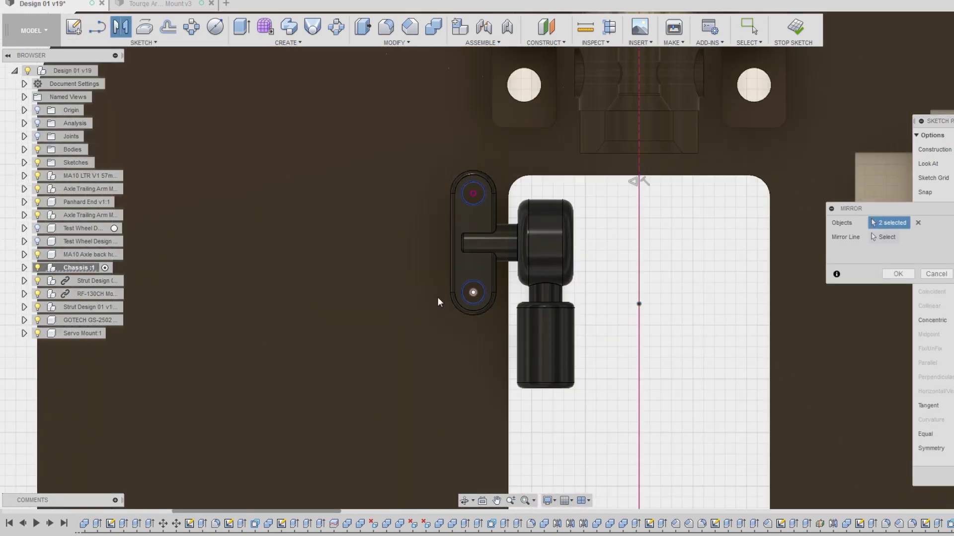
{"action": "scroll", "coordinate": [437, 302], "scroll_direction": "down", "scroll_amount": 3}
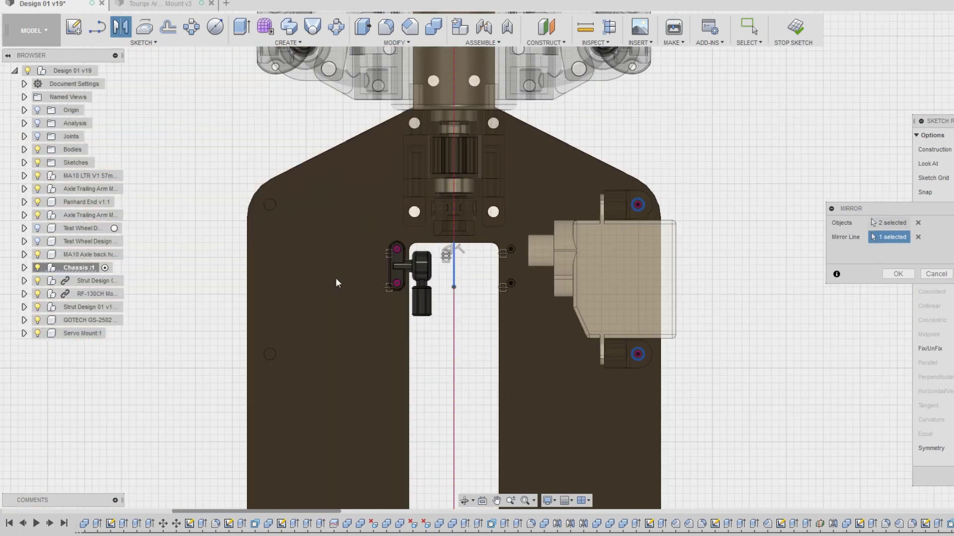
{"action": "key", "text": "e"}
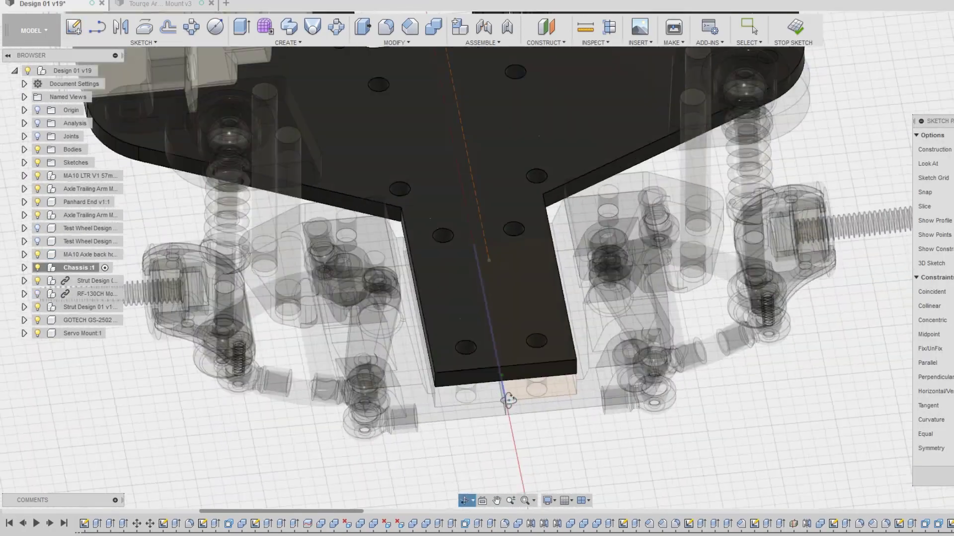
- Hide the chassis plate and sketch projected edges with a rectangle extended downward underneath
{"action": "left_click", "coordinate": [37, 268]}
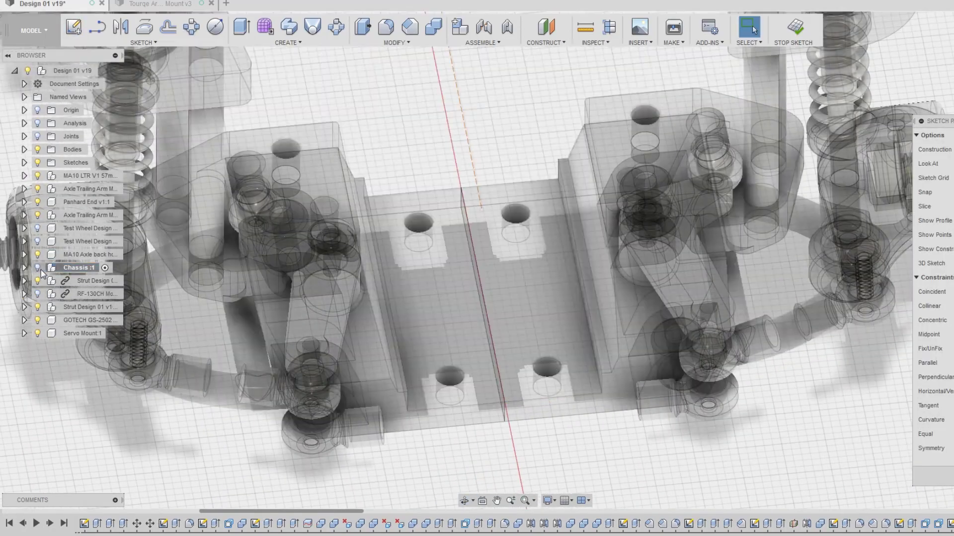
{"action": "key", "text": "p"}
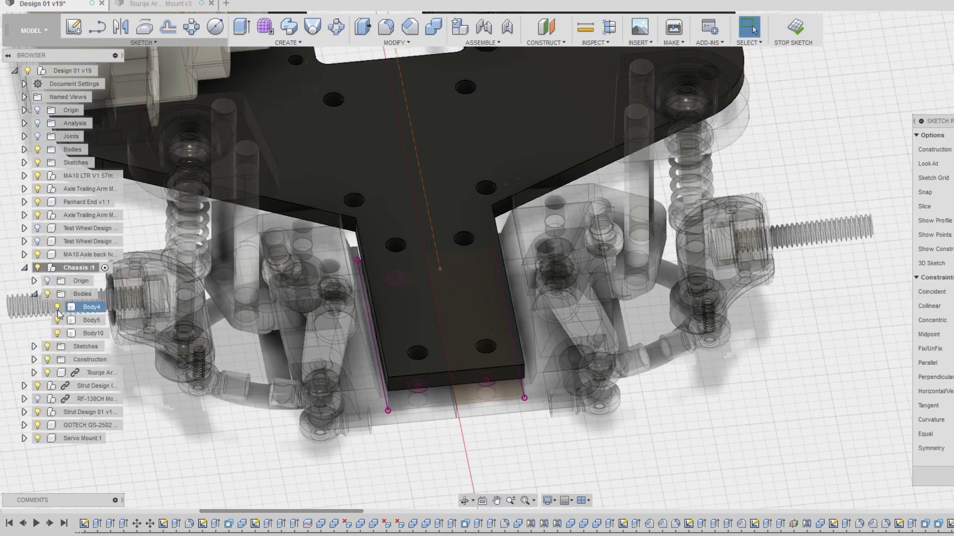
{"action": "key", "text": "l"}
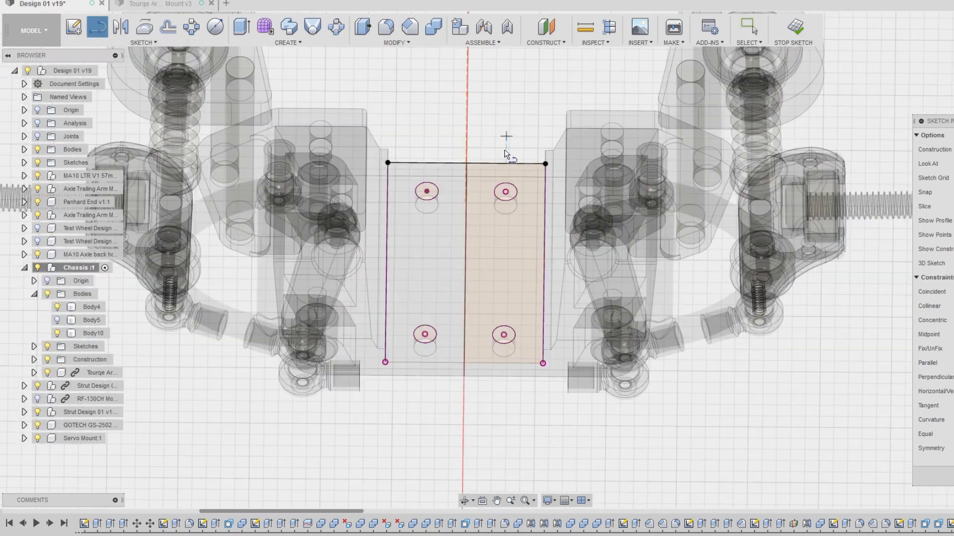
{"action": "key", "text": "Escape"}
{"action": "left_click", "coordinate": [44, 374]}
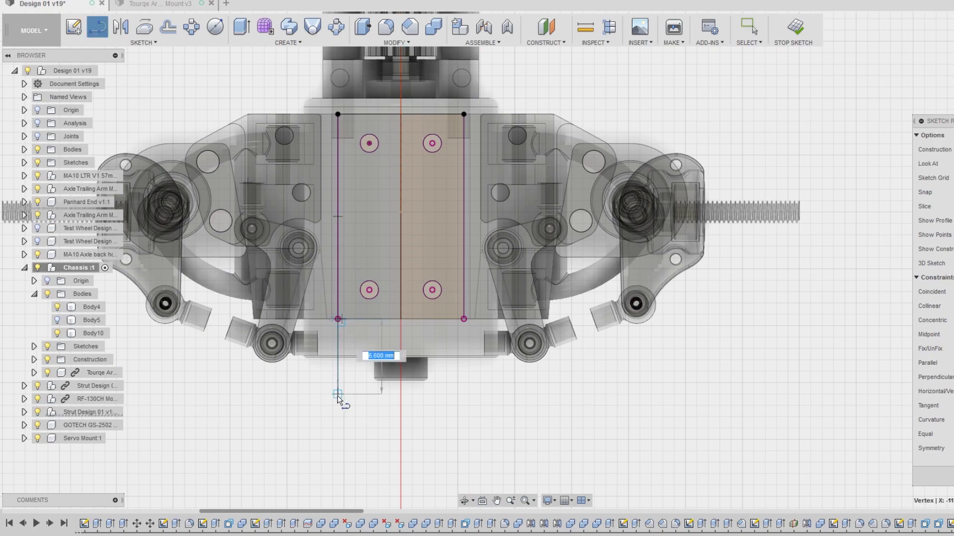
{"action": "left_click", "coordinate": [463, 395]}
{"action": "key", "text": "Escape"}
{"action": "scroll", "coordinate": [385, 394], "scroll_direction": "up", "scroll_amount": 3}
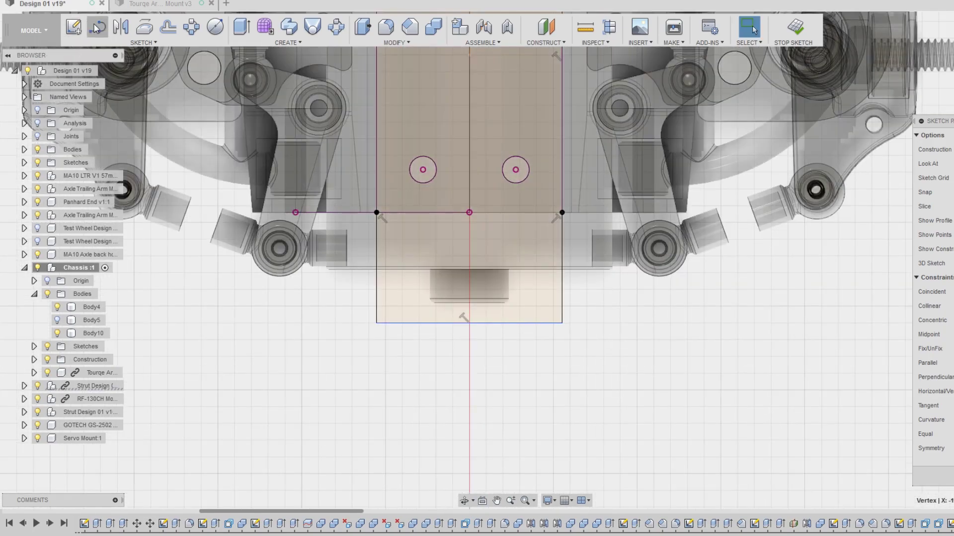
{"action": "middle_click_drag", "start_coordinate": [386, 394], "coordinate": [538, 406], "text": "shift"}
- Extrude the plate and extension profiles 2.1 mm as a new body
{"action": "left_click", "coordinate": [524, 401]}
{"action": "key", "text": "e"}
{"action": "left_click", "coordinate": [278, 318]}
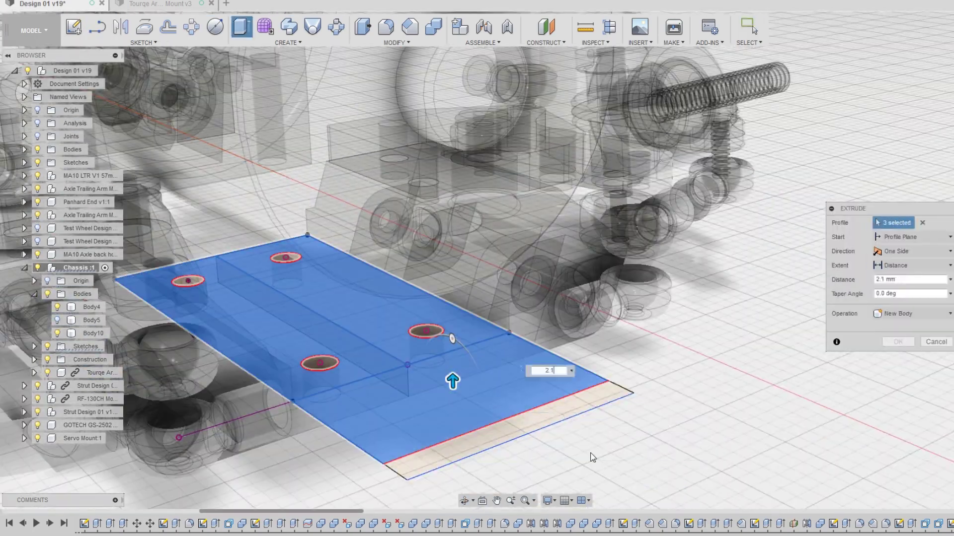
{"action": "type", "text": "2.1"}
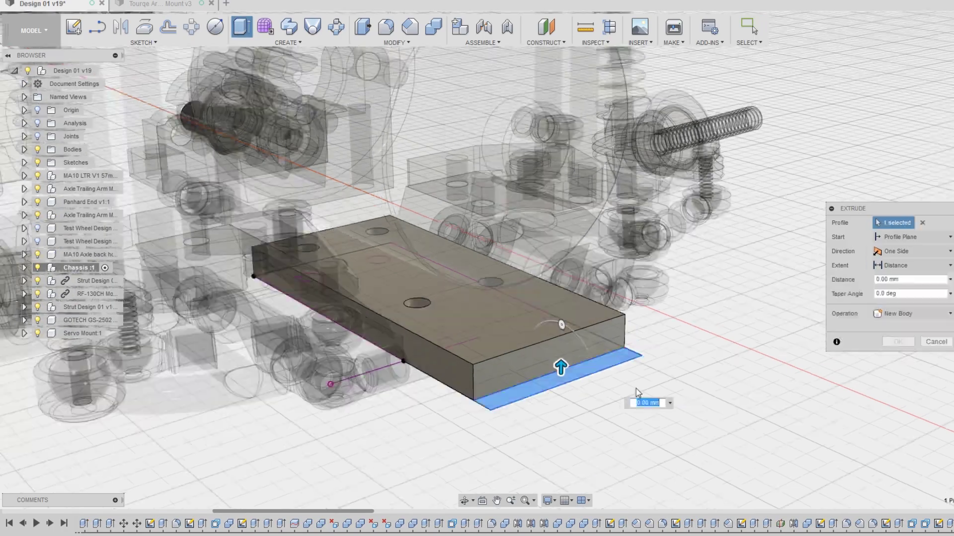
{"action": "middle_click_drag", "start_coordinate": [558, 366], "coordinate": [589, 345], "text": "shift"}
{"action": "key", "text": "e"}
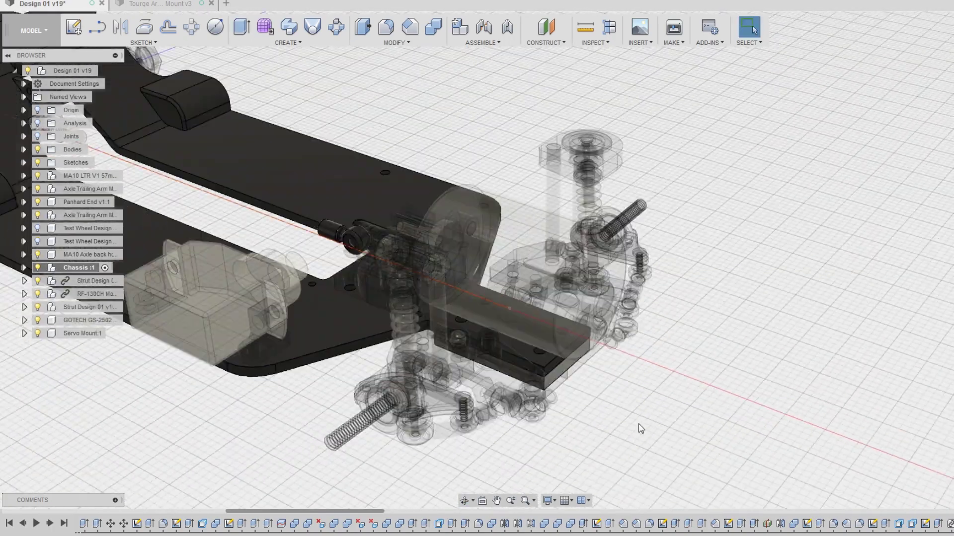
{"action": "middle_click_drag", "start_coordinate": [641, 429], "coordinate": [717, 371], "text": "shift"}
- Tilt the chosen strut mount face by -15 degrees
{"action": "scroll", "coordinate": [646, 367], "scroll_direction": "up", "scroll_amount": 8}
{"action": "right_click", "coordinate": [570, 363]}
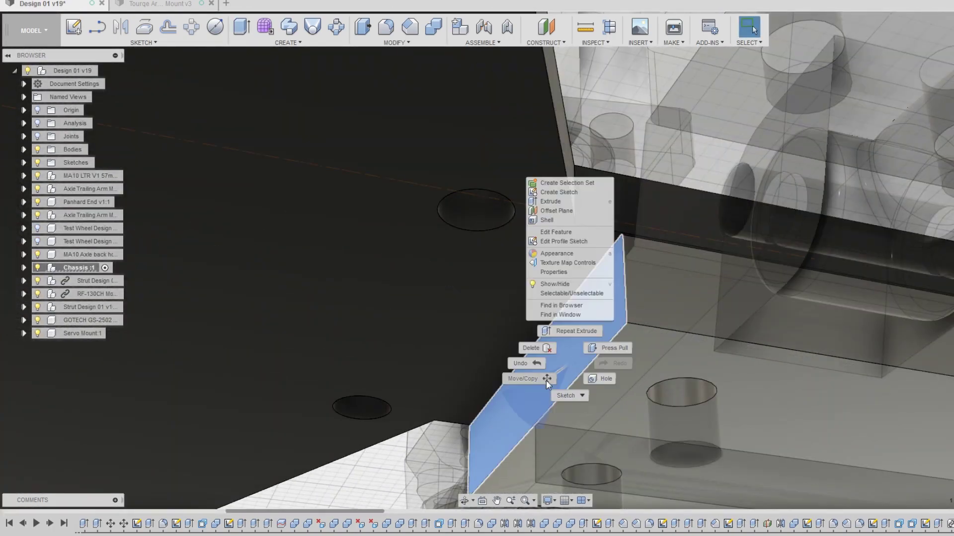
{"action": "left_click", "coordinate": [546, 380]}
{"action": "left_click_drag", "start_coordinate": [571, 314], "coordinate": [554, 313]}
{"action": "middle_click_drag", "start_coordinate": [586, 302], "coordinate": [548, 291], "text": "shift"}
{"action": "type", "text": ".3"}
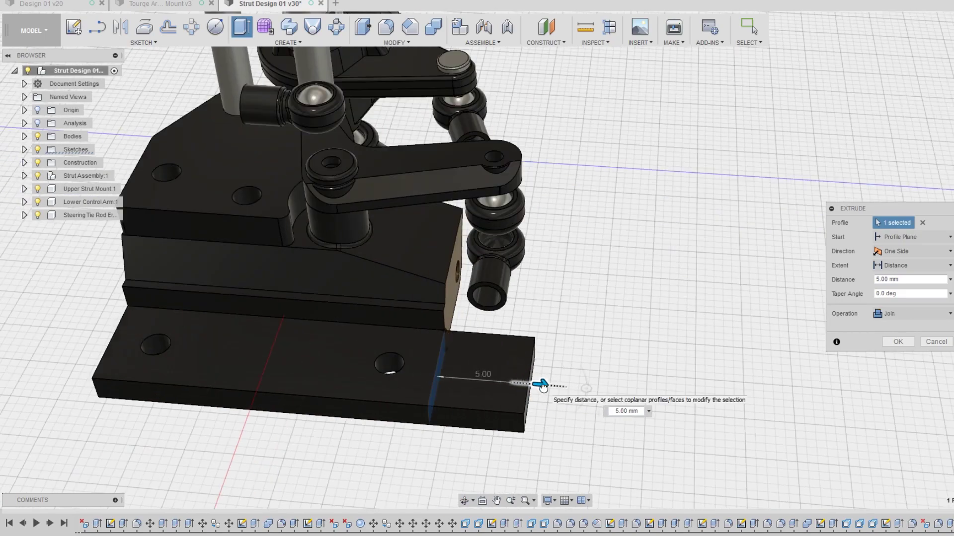
- Extend the strut base plate outward and sketch a line from the plate corner
{"action": "left_click_drag", "start_coordinate": [533, 386], "coordinate": [582, 391]}
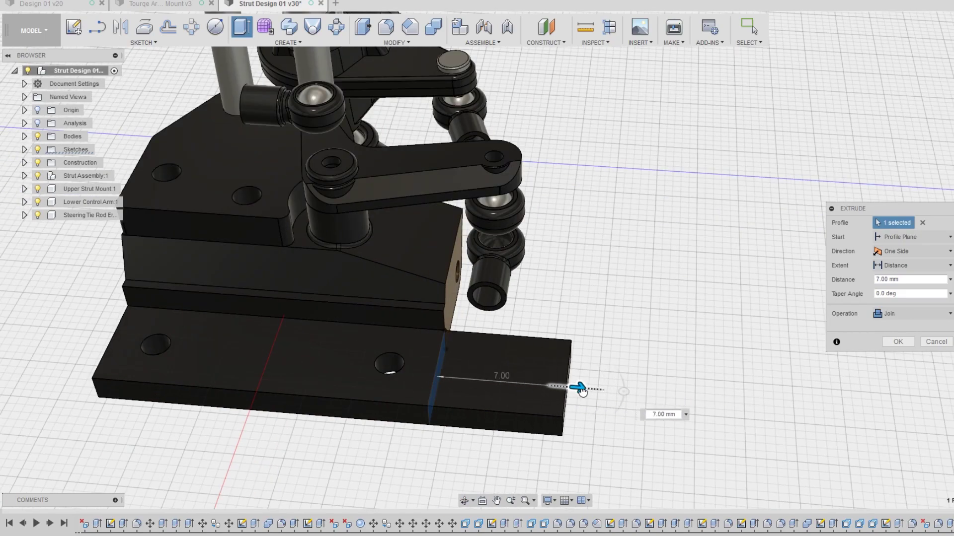
{"action": "key", "text": "Return"}
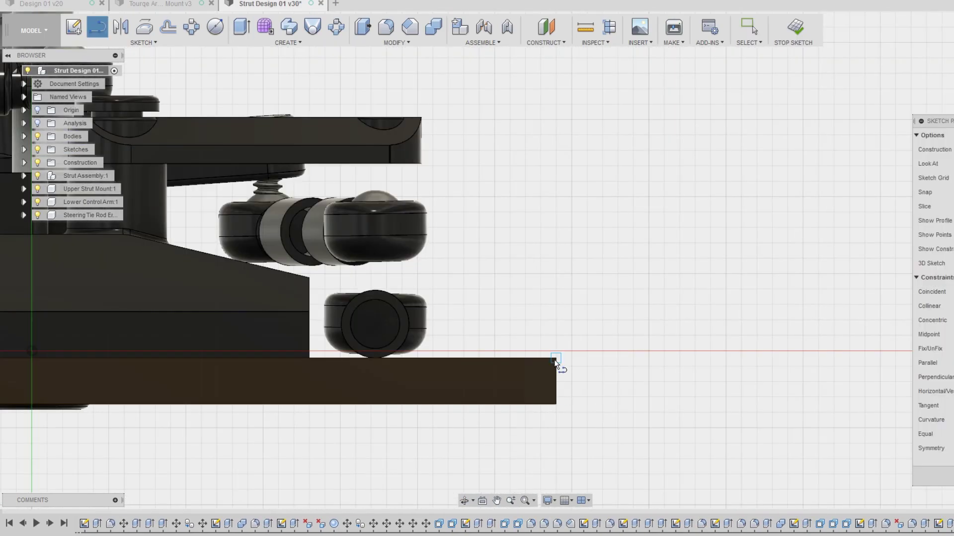
{"action": "left_click", "coordinate": [556, 358]}
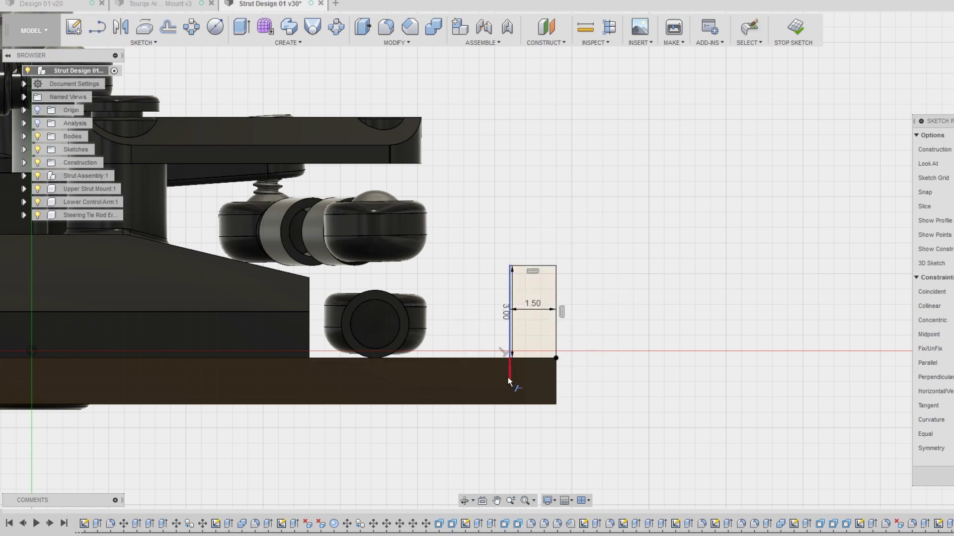
{"action": "middle_click_drag", "start_coordinate": [507, 377], "coordinate": [501, 422]}
{"action": "key", "text": "Escape"}
- Cut a 2 mm circular hole into the block side, then return to Design 01 v20
{"action": "scroll", "coordinate": [557, 207], "scroll_direction": "down", "scroll_amount": 3}
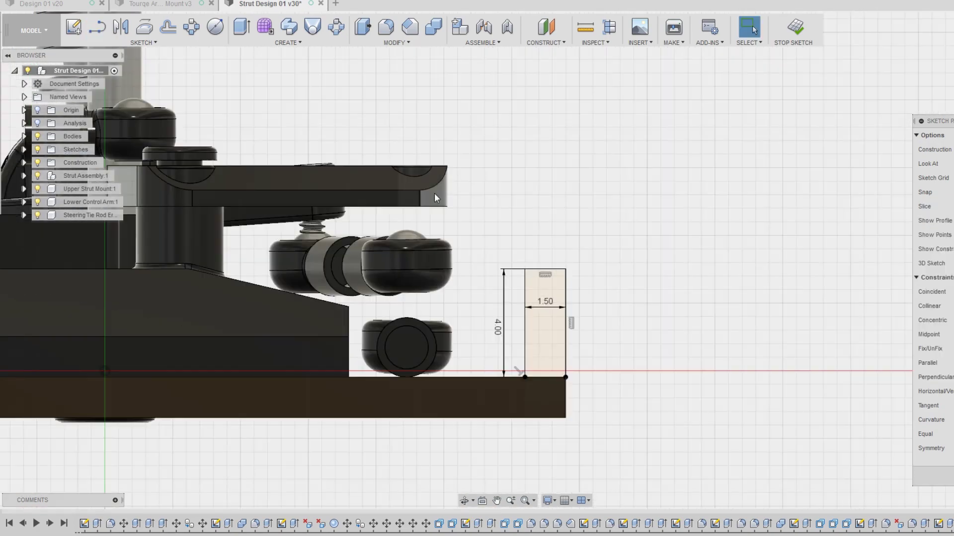
{"action": "scroll", "coordinate": [511, 241], "scroll_direction": "up", "scroll_amount": 1}
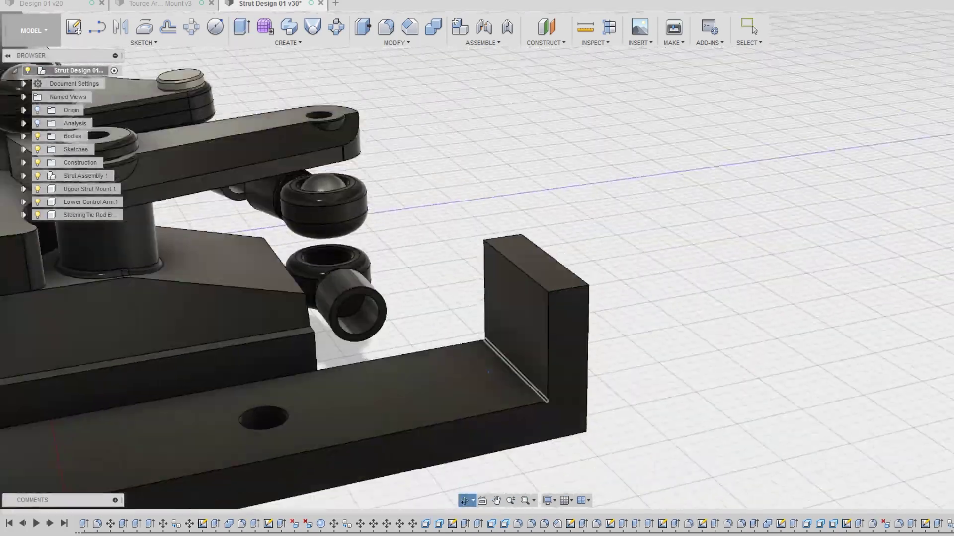
{"action": "left_click_drag", "start_coordinate": [546, 298], "coordinate": [639, 287]}
{"action": "key", "text": "Escape"}
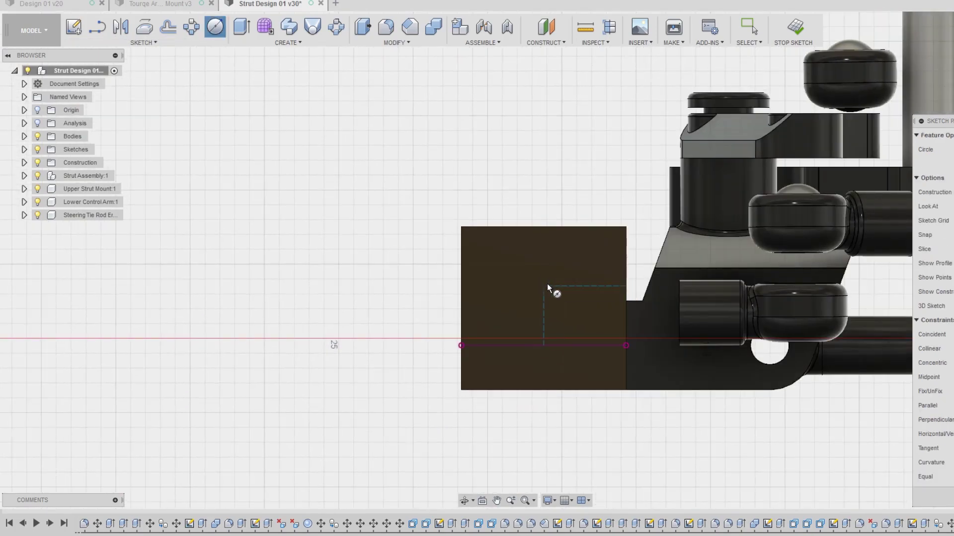
{"action": "left_click", "coordinate": [545, 286]}
{"action": "key", "text": "Return"}
{"action": "key", "text": "e"}
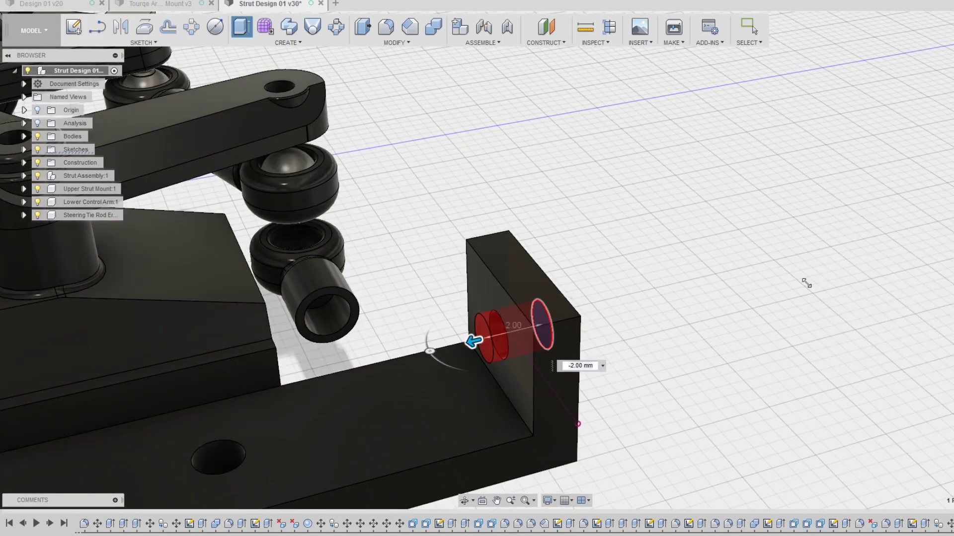
{"action": "key", "text": "Return"}
{"action": "key", "text": "ctrl+Tab"}
{"action": "middle_click_drag", "start_coordinate": [521, 294], "coordinate": [621, 342], "text": "shift"}
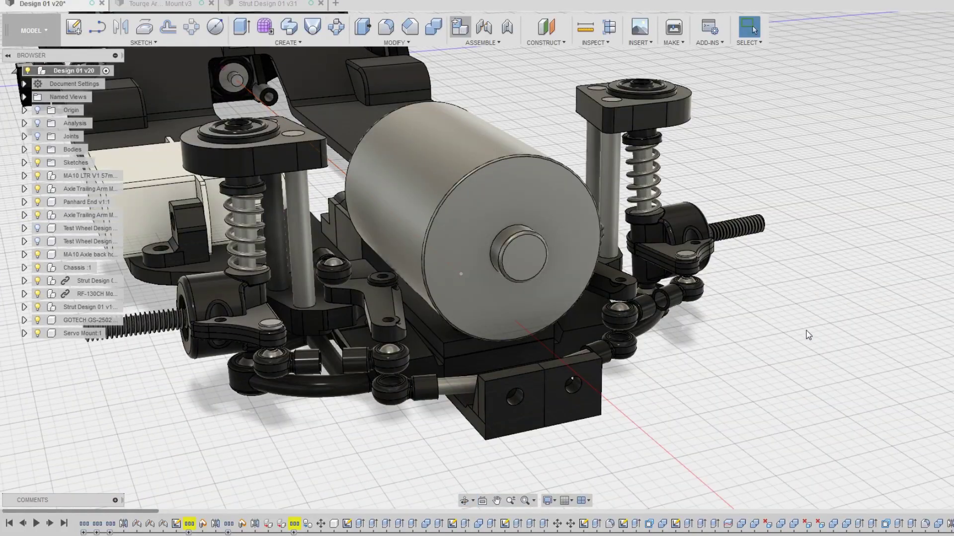
- Create the Front ESC Mount component and fix a 3.50 mm diameter circle
{"action": "type", "text": "Front ESC Mount"}
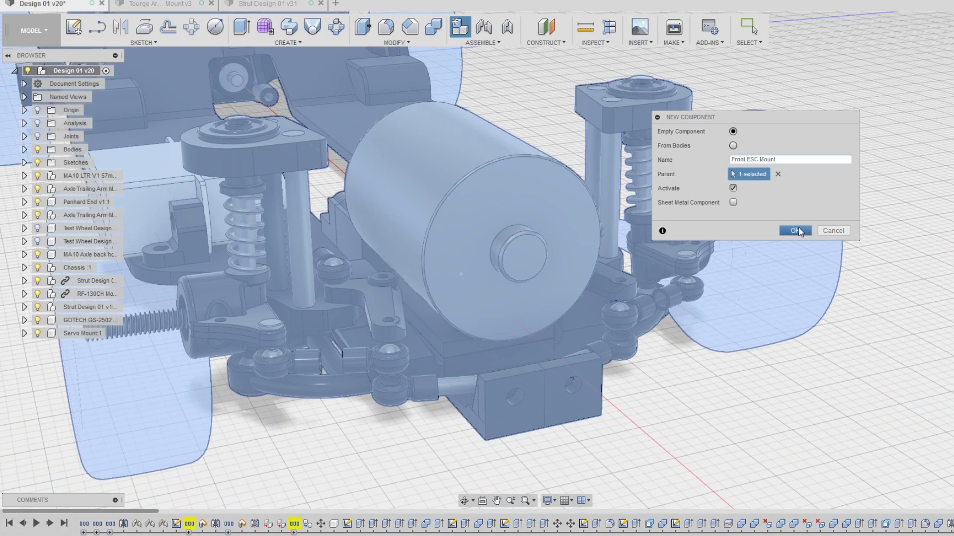
{"action": "left_click", "coordinate": [795, 230]}
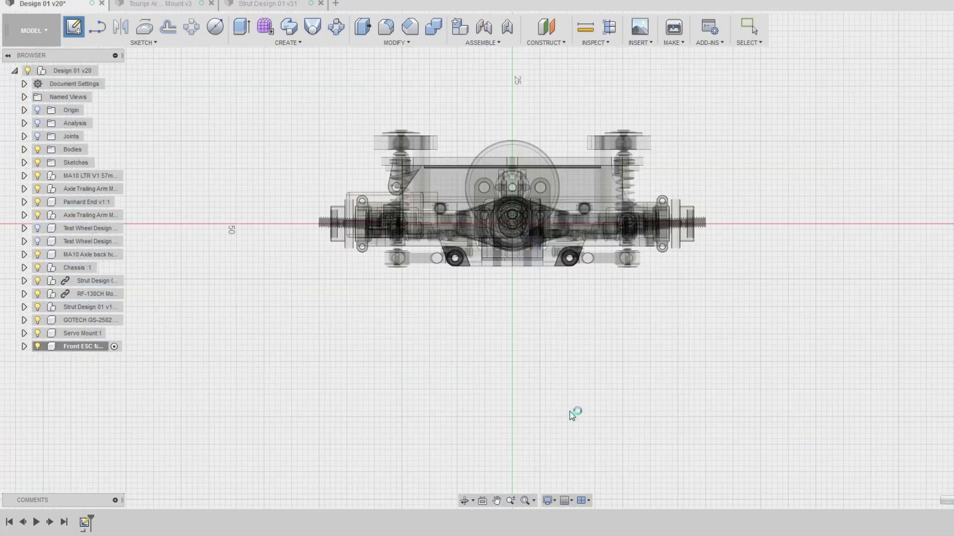
{"action": "scroll", "coordinate": [513, 355], "scroll_direction": "up", "scroll_amount": 2}
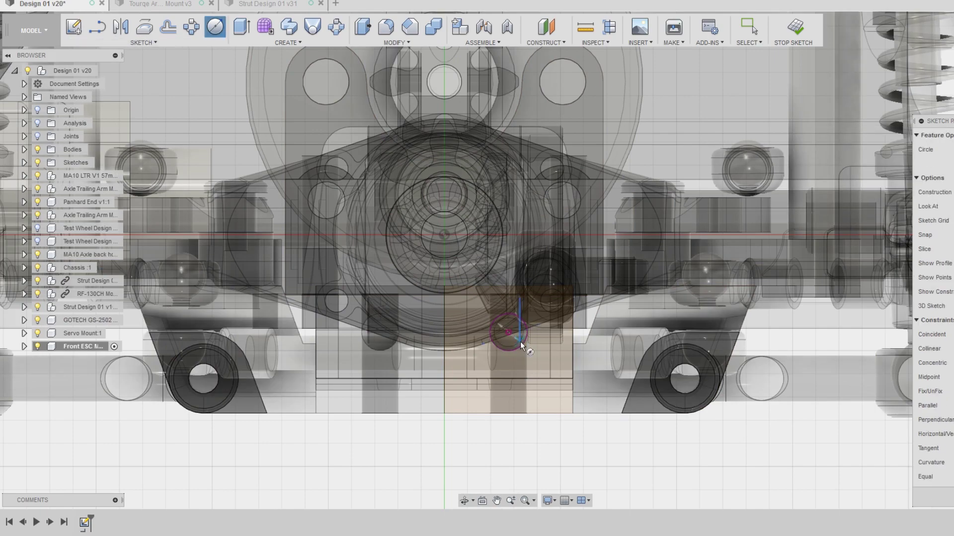
{"action": "left_click", "coordinate": [516, 371]}
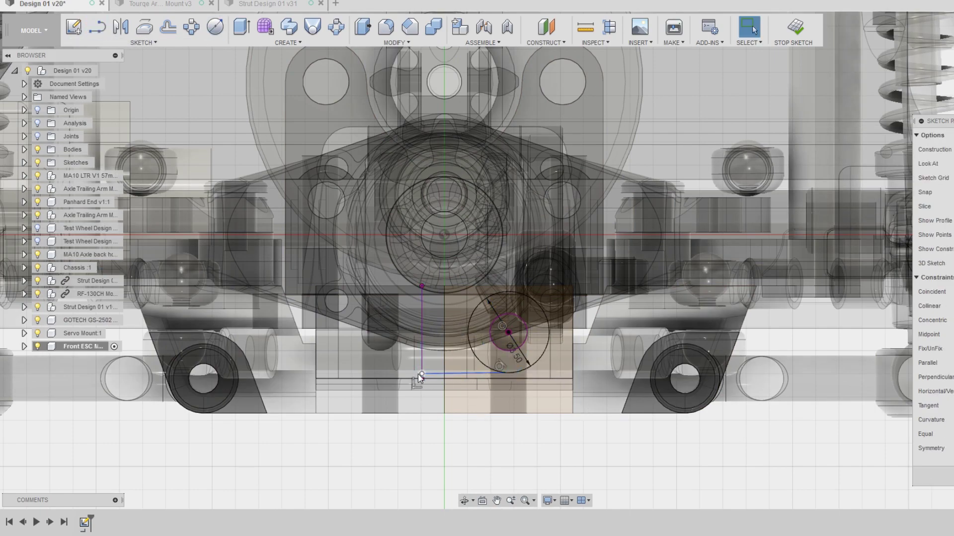
- Draw the plate outline, round its corners R2.00, and mirror it across the centre
{"action": "key", "text": "l"}
{"action": "left_click", "coordinate": [518, 372]}
{"action": "scroll", "coordinate": [245, 438], "scroll_direction": "down", "scroll_amount": 2}
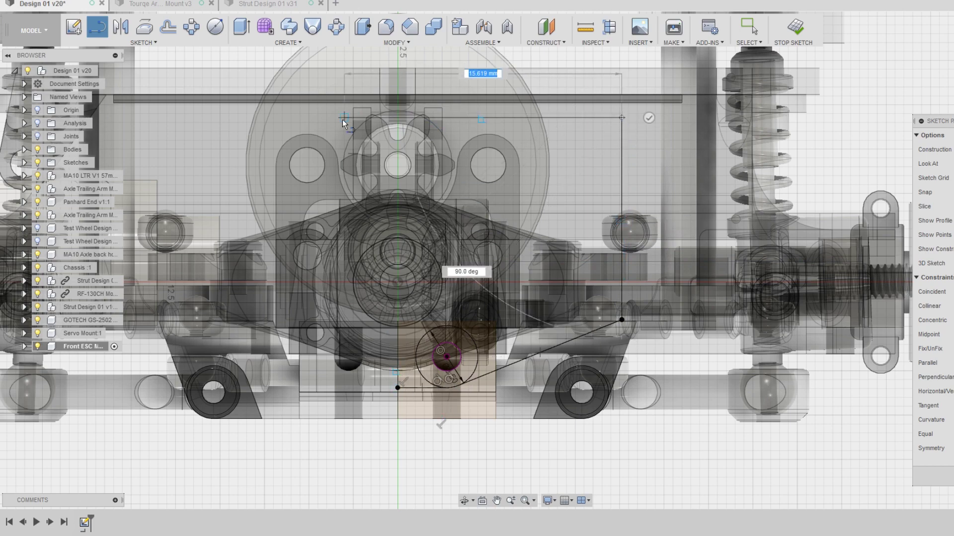
{"action": "scroll", "coordinate": [343, 124], "scroll_direction": "down", "scroll_amount": 1}
{"action": "left_click", "coordinate": [397, 118]}
{"action": "left_click", "coordinate": [397, 387]}
{"action": "key", "text": "Escape"}
{"action": "scroll", "coordinate": [481, 153], "scroll_direction": "up", "scroll_amount": 1}
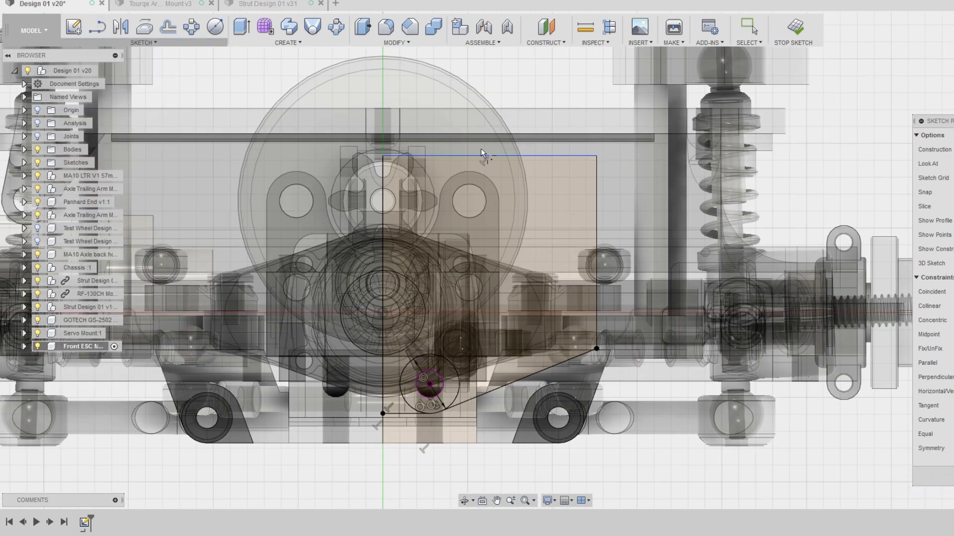
{"action": "left_click", "coordinate": [596, 350]}
{"action": "key", "text": "m"}
{"action": "key", "text": "Return"}
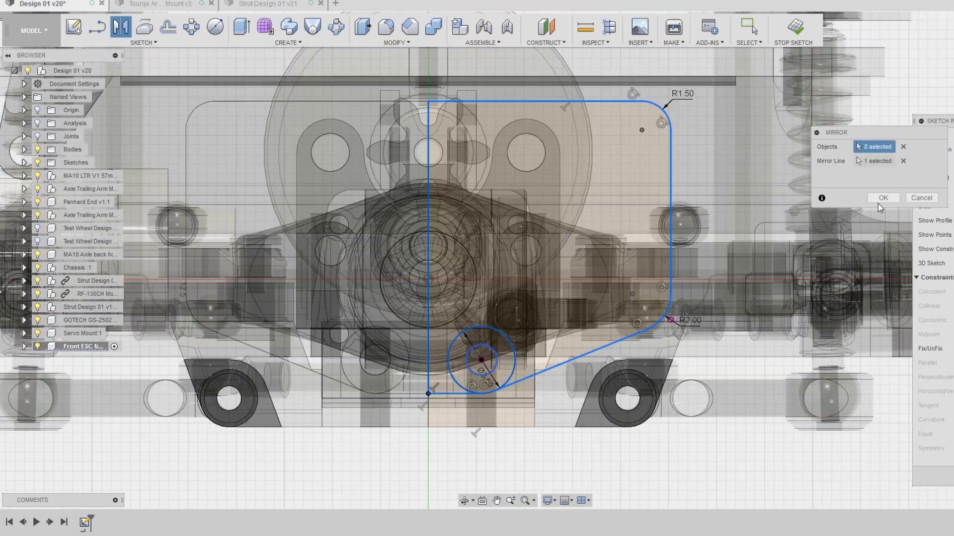
- Extrude the outline into a 1 mm plate and orbit to the chassis front
{"action": "key", "text": "e"}
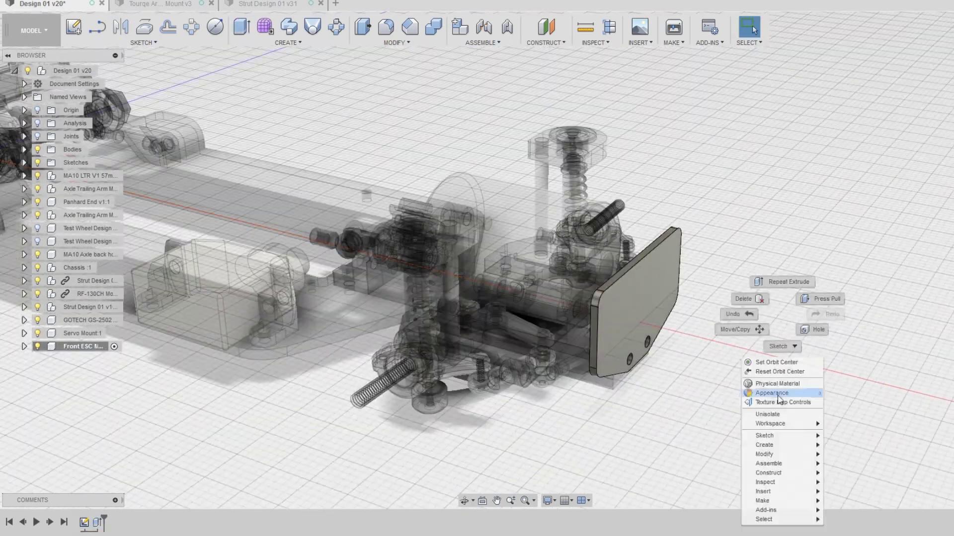
{"action": "left_click", "coordinate": [771, 394]}
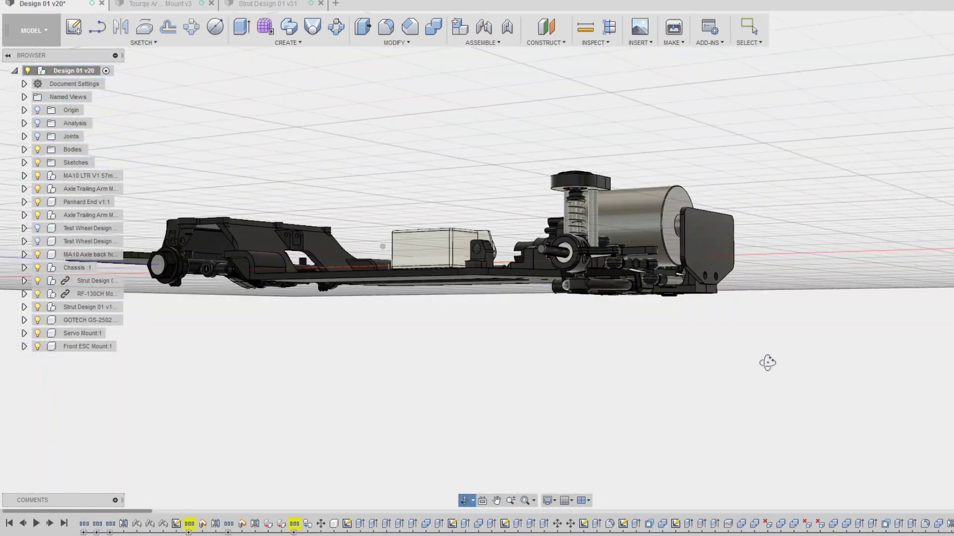
{"action": "middle_click_drag", "start_coordinate": [767, 363], "coordinate": [781, 272], "text": "shift"}
{"action": "scroll", "coordinate": [765, 293], "scroll_direction": "up", "scroll_amount": 5}
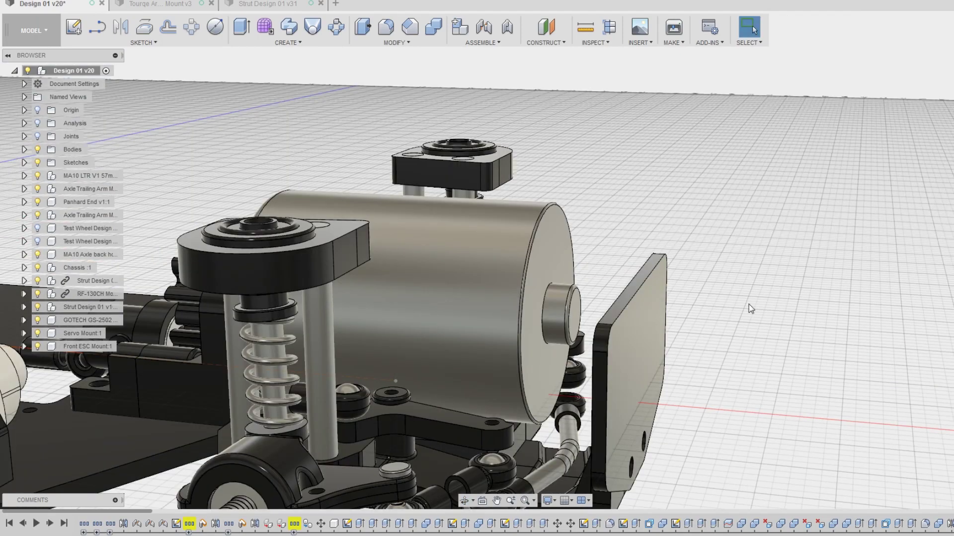
{"action": "scroll", "coordinate": [749, 304], "scroll_direction": "down", "scroll_amount": 5}
{"action": "middle_click_drag", "start_coordinate": [749, 304], "coordinate": [734, 411], "text": "shift"}
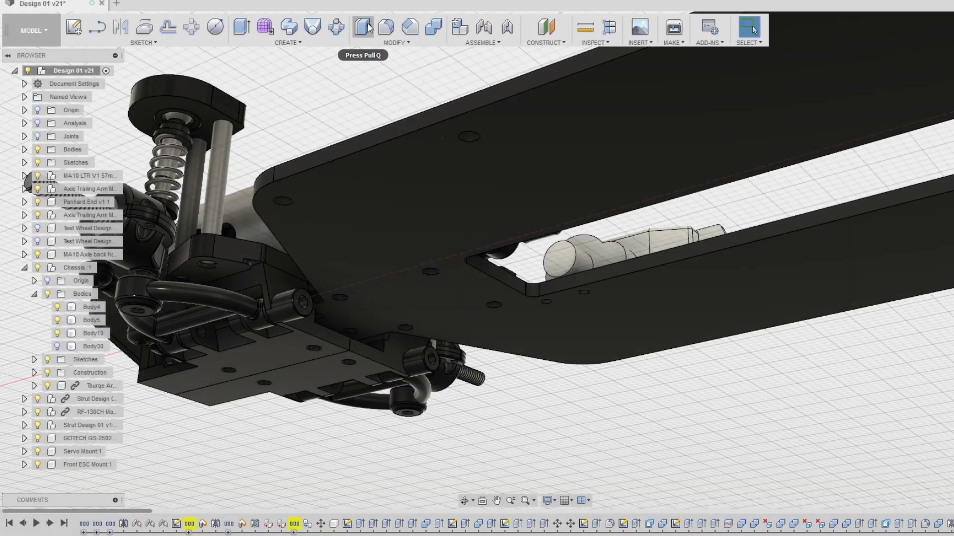
{"action": "left_click", "coordinate": [362, 26]}
{"action": "left_click", "coordinate": [372, 194]}
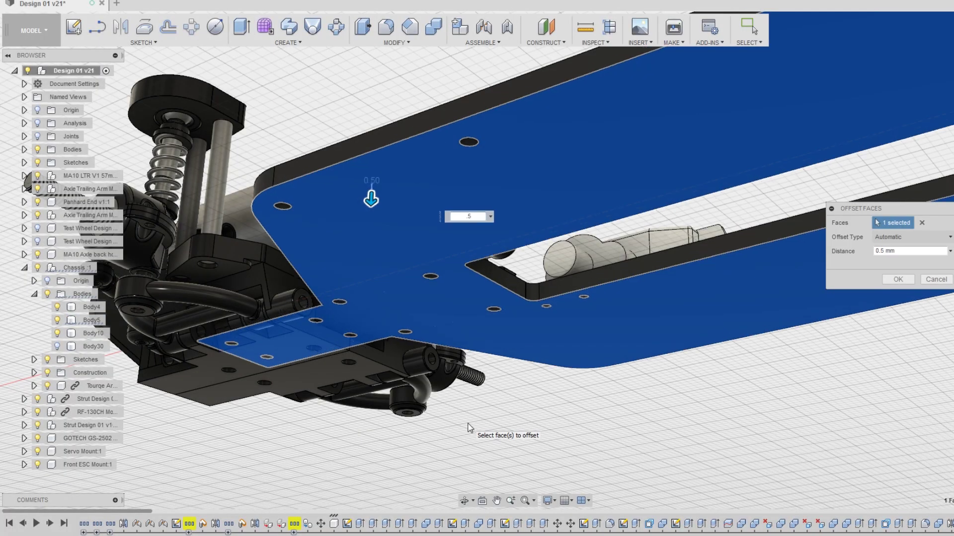
- Offset the chassis face 0.5 mm and Press Pull the Body30 plate face to match
{"action": "key", "text": "Return"}
{"action": "left_click", "coordinate": [93, 346]}
{"action": "middle_click_drag", "start_coordinate": [298, 347], "coordinate": [356, 371], "text": "shift"}
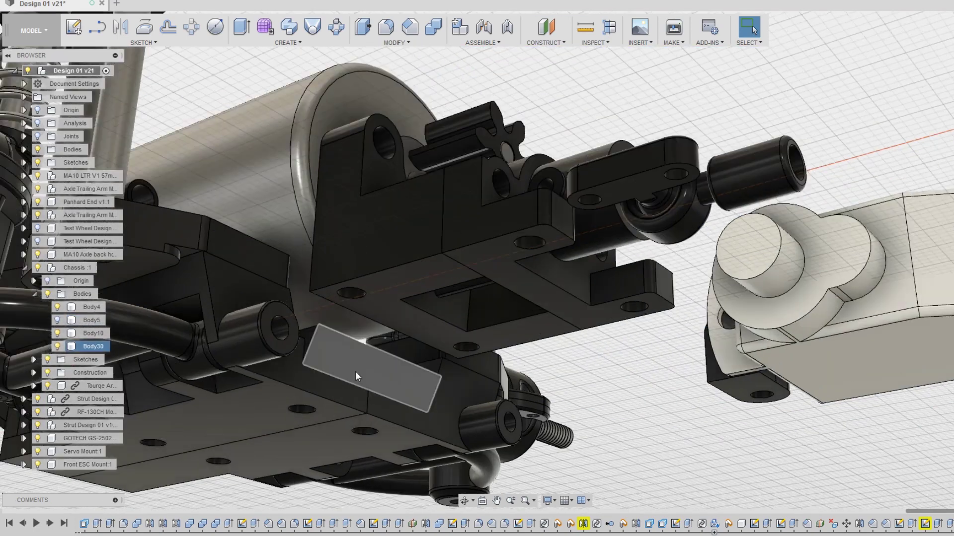
{"action": "scroll", "coordinate": [355, 371], "scroll_direction": "up", "scroll_amount": 5}
{"action": "key", "text": "q"}
{"action": "left_click", "coordinate": [416, 361]}
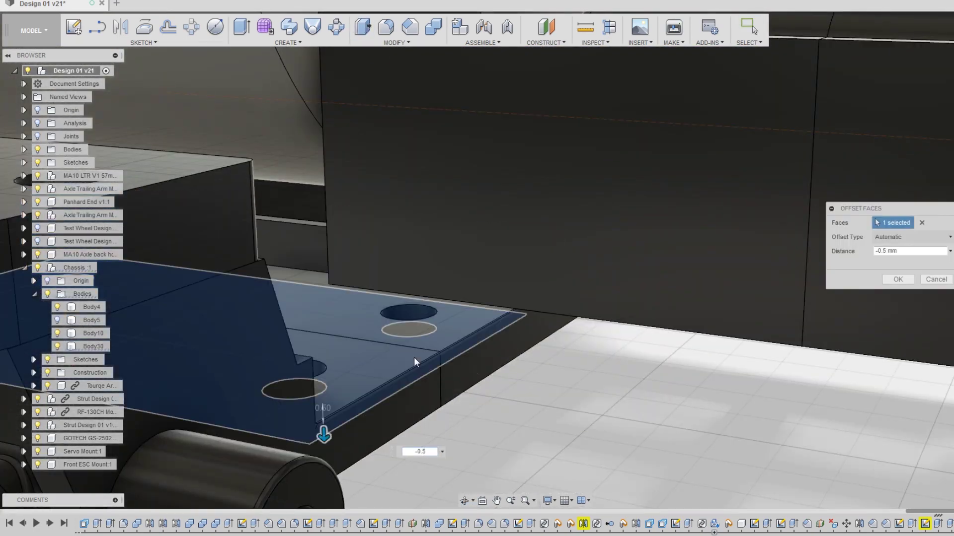
{"action": "type", "text": "2.1"}
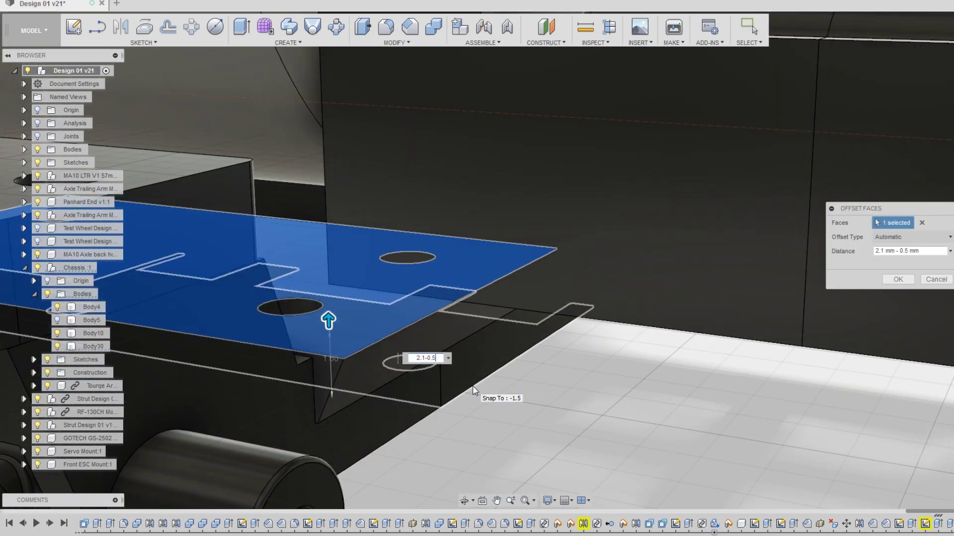
{"action": "key", "text": "Return"}
- Shorten the front platform by pulling its end face -5 mm
{"action": "middle_click_drag", "start_coordinate": [473, 390], "coordinate": [322, 328], "text": "shift"}
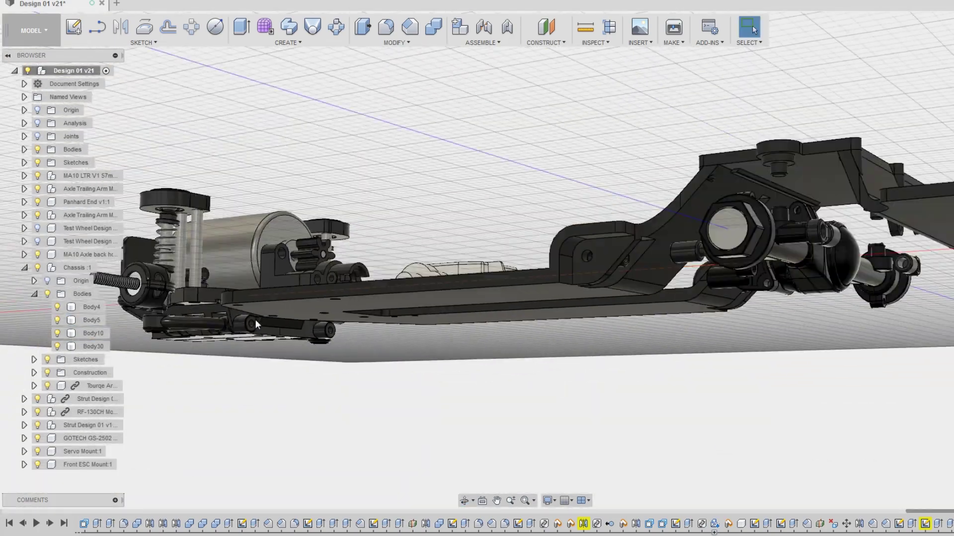
{"action": "middle_click_drag", "start_coordinate": [254, 319], "coordinate": [594, 326], "text": "shift"}
{"action": "scroll", "coordinate": [594, 326], "scroll_direction": "up", "scroll_amount": 5}
{"action": "scroll", "coordinate": [743, 373], "scroll_direction": "up", "scroll_amount": 3}
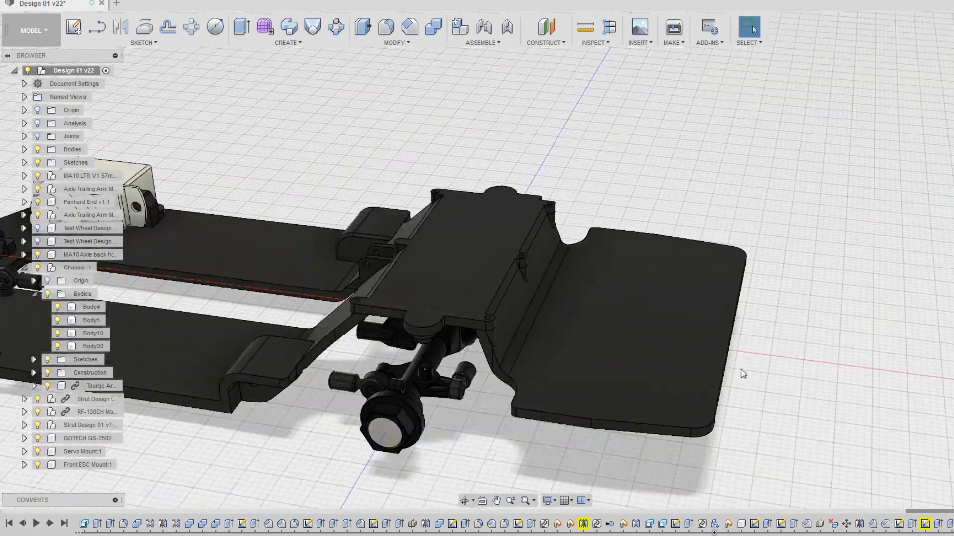
{"action": "key", "text": "q"}
{"action": "scroll", "coordinate": [743, 373], "scroll_direction": "up", "scroll_amount": 3}
{"action": "left_click", "coordinate": [775, 347]}
{"action": "scroll", "coordinate": [782, 344], "scroll_direction": "down", "scroll_amount": 1}
{"action": "type", "text": "-5"}
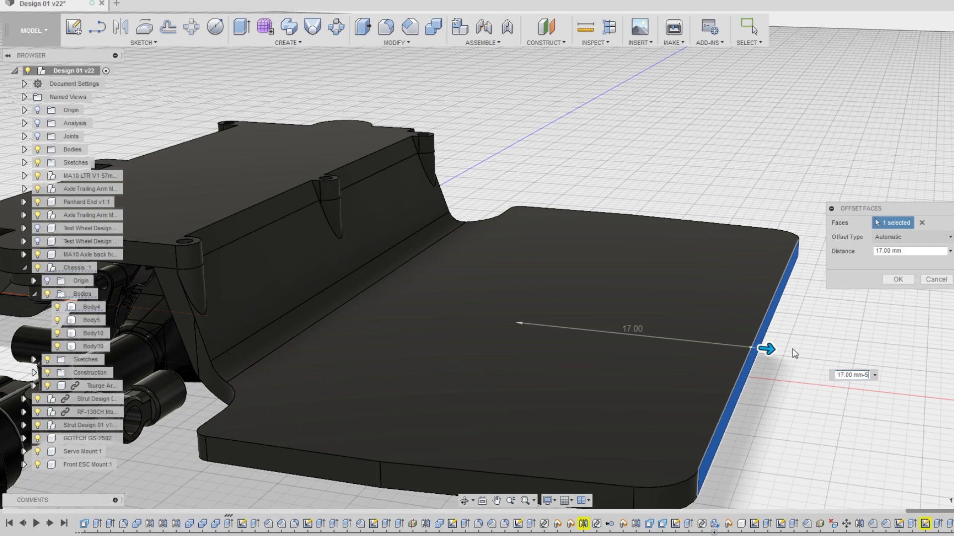
{"action": "key", "text": "Return"}
{"action": "middle_click_drag", "start_coordinate": [791, 349], "coordinate": [675, 220], "text": "shift"}
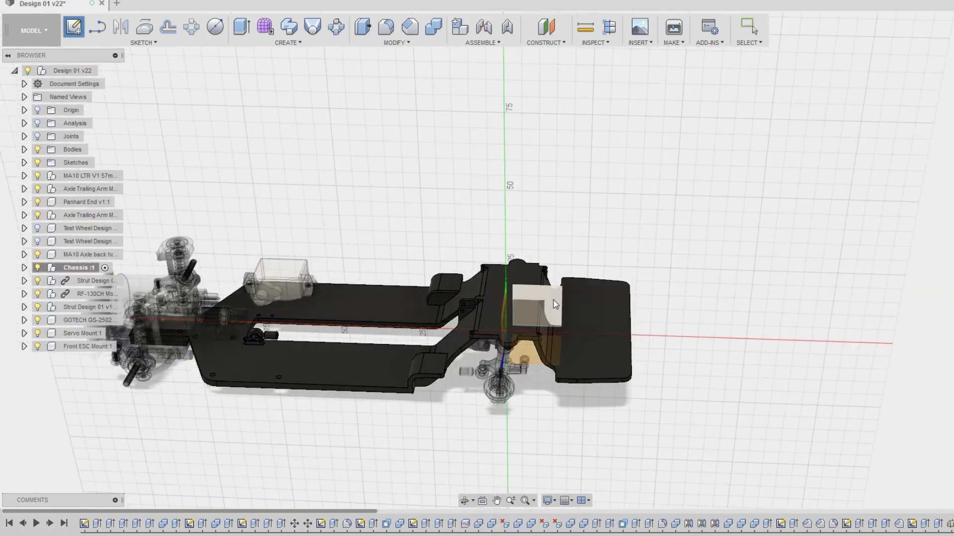
- Sketch on the chassis face, project the platform edge, and draw a closed skid profile
{"action": "left_click", "coordinate": [555, 304]}
{"action": "key", "text": "p"}
{"action": "scroll", "coordinate": [448, 304], "scroll_direction": "up", "scroll_amount": 5}
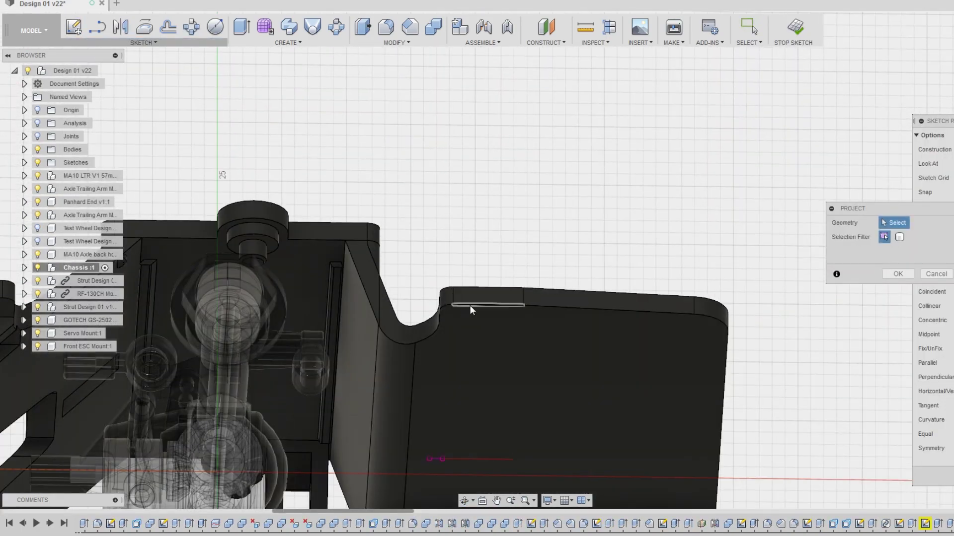
{"action": "left_click", "coordinate": [469, 305]}
{"action": "scroll", "coordinate": [609, 308], "scroll_direction": "down", "scroll_amount": 3}
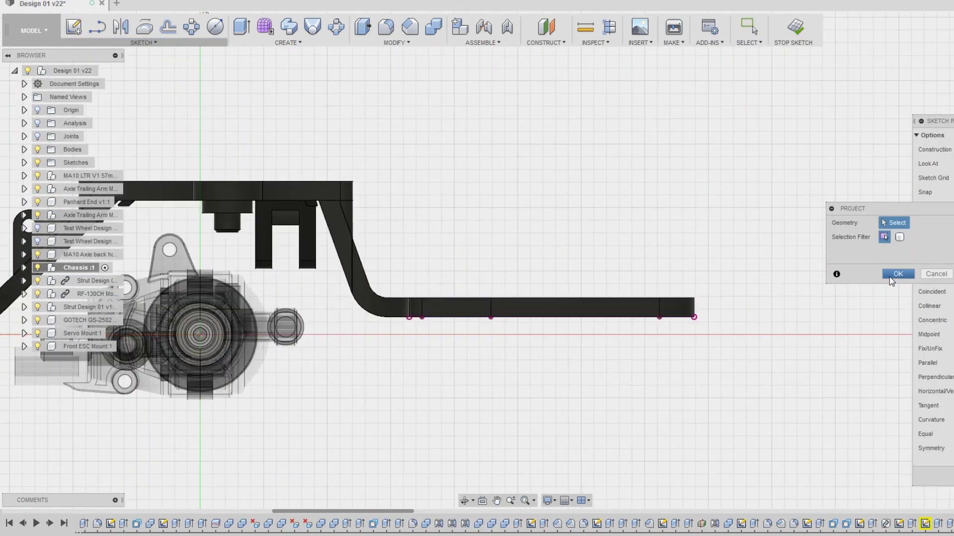
{"action": "left_click", "coordinate": [889, 277]}
{"action": "scroll", "coordinate": [380, 326], "scroll_direction": "up", "scroll_amount": 3}
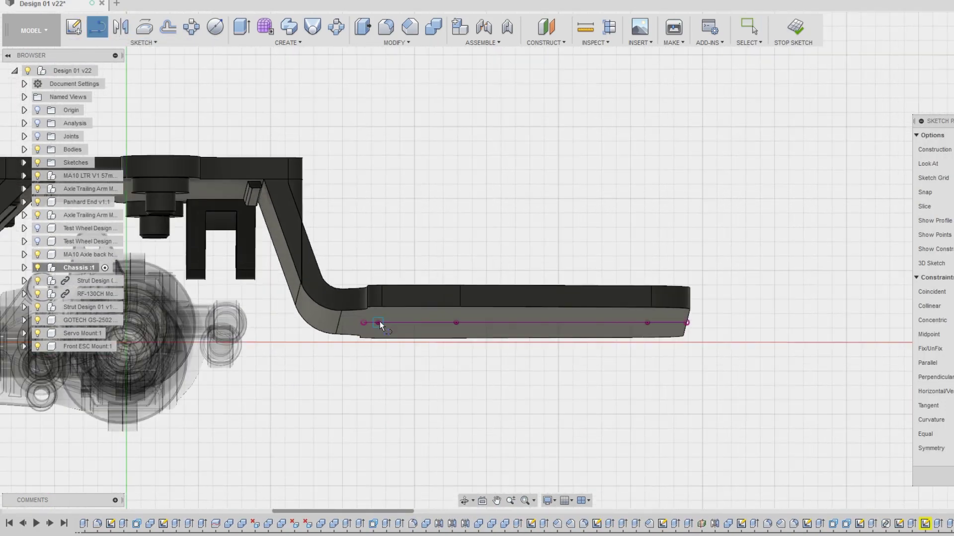
{"action": "left_click", "coordinate": [379, 324]}
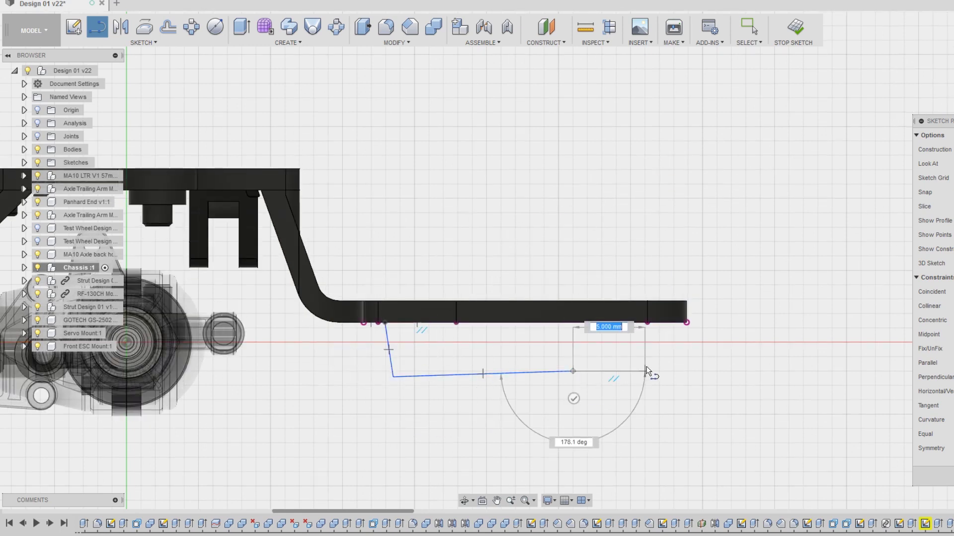
{"action": "key", "text": "Escape"}
{"action": "scroll", "coordinate": [467, 398], "scroll_direction": "up", "scroll_amount": 3}
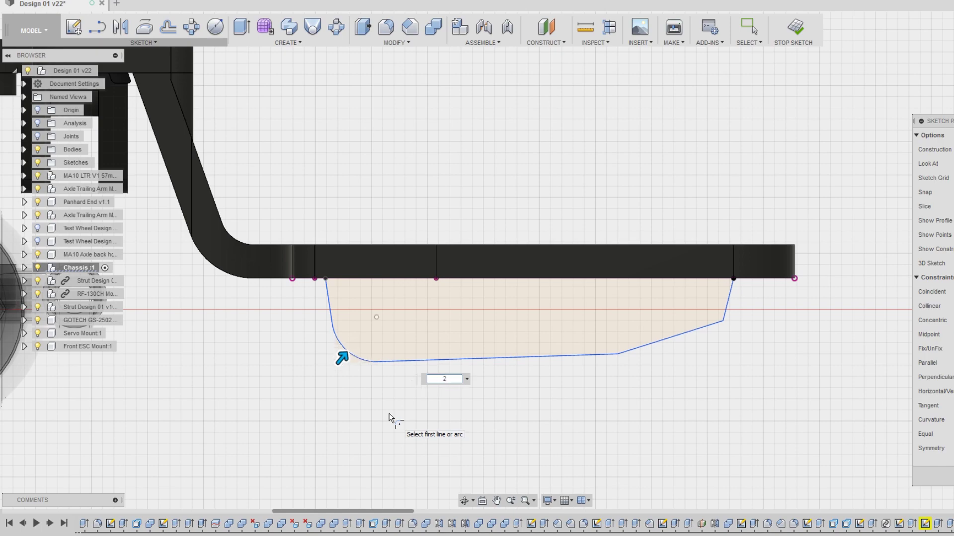
- Round the left, right and lower sketch corners with 1.5 mm fillets
{"action": "type", "text": "1.5"}
{"action": "key", "text": "Return"}
{"action": "left_click", "coordinate": [143, 43]}
{"action": "left_click", "coordinate": [128, 207]}
{"action": "left_click", "coordinate": [723, 320]}
{"action": "type", "text": "2"}
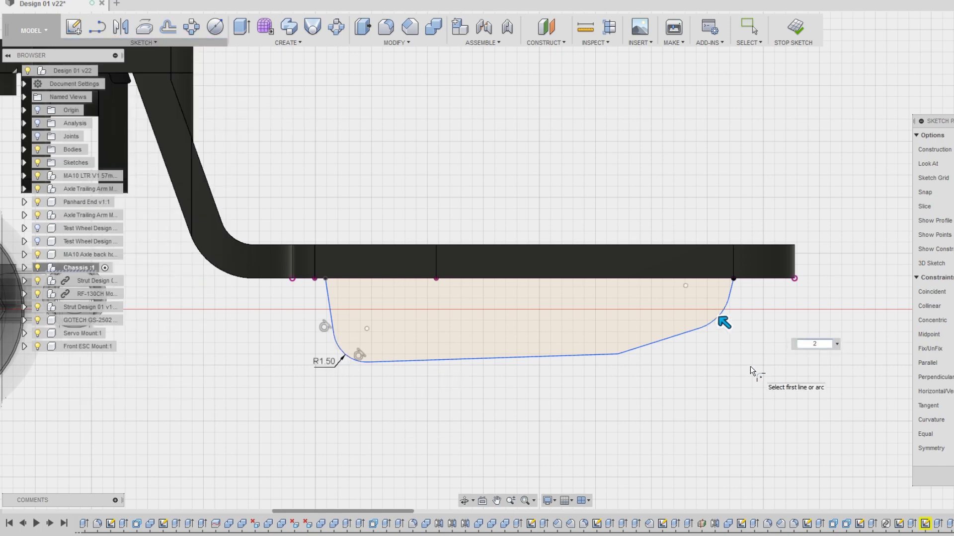
{"action": "key", "text": "BackSpace"}
{"action": "type", "text": "1.5"}
{"action": "key", "text": "Return"}
{"action": "left_click", "coordinate": [143, 42]}
{"action": "left_click", "coordinate": [127, 207]}
{"action": "left_click", "coordinate": [618, 355]}
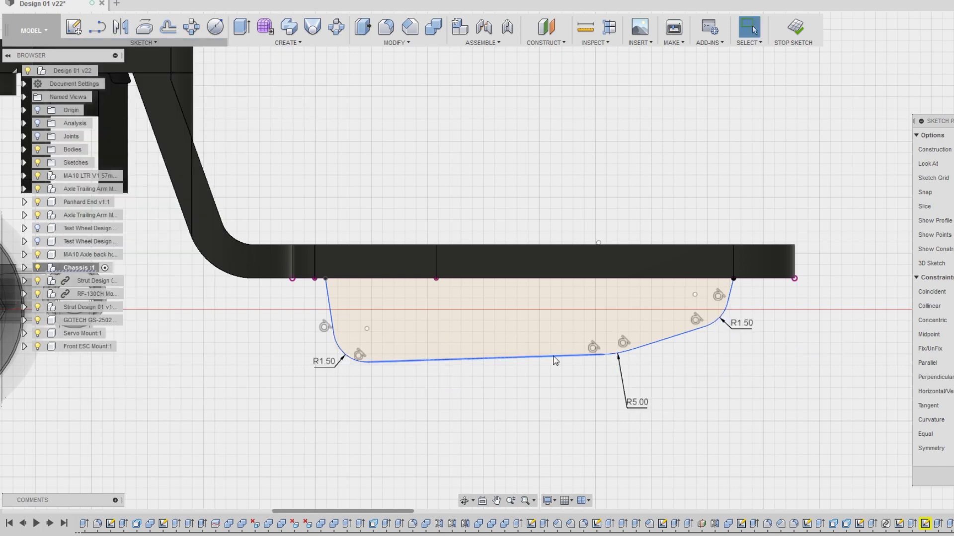
- Extrude the skid profile 20 mm and fillet the skid's edges
{"action": "key", "text": "e"}
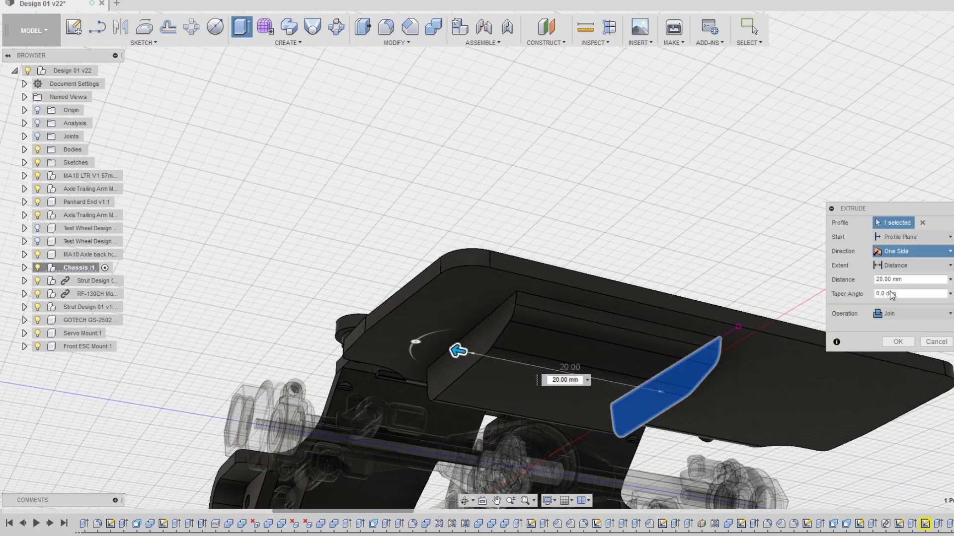
{"action": "key", "text": "Return"}
{"action": "middle_click_drag", "start_coordinate": [892, 295], "coordinate": [656, 275], "text": "shift"}
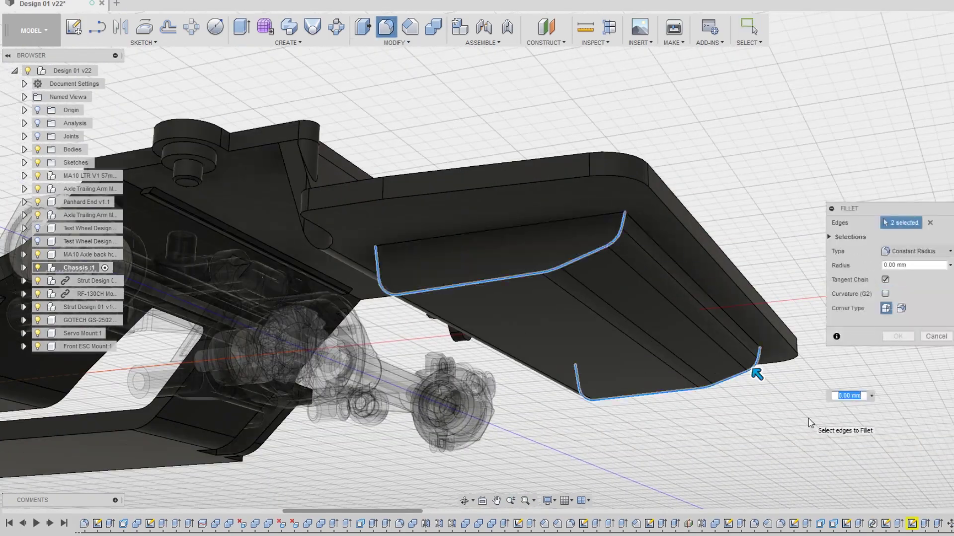
{"action": "middle_click_drag", "start_coordinate": [368, 334], "coordinate": [568, 156], "text": "shift"}
{"action": "type", "text": "3"}
{"action": "key", "text": "Return"}
- Split the front platform body using the chosen face
{"action": "left_click", "coordinate": [394, 42]}
{"action": "left_click", "coordinate": [393, 184]}
{"action": "left_click", "coordinate": [557, 264]}
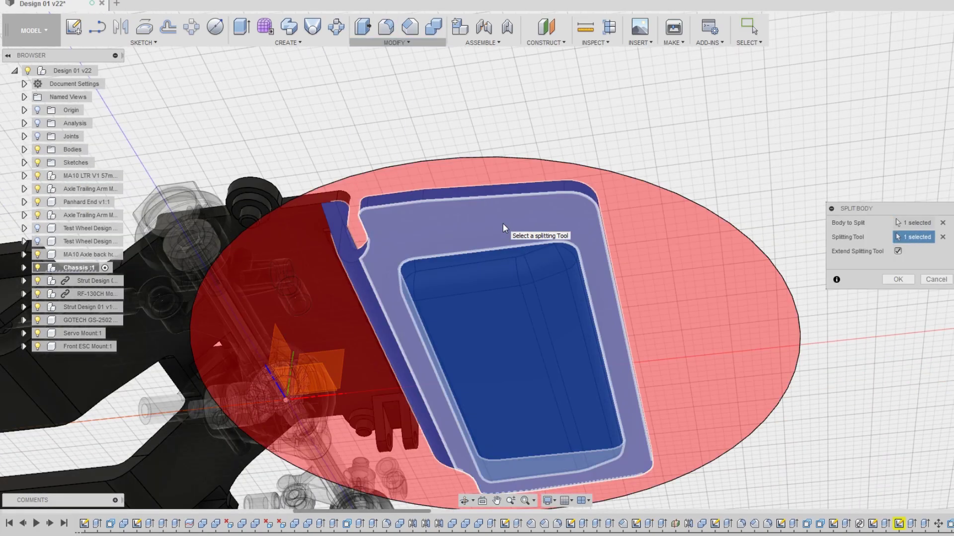
{"action": "left_click", "coordinate": [503, 222]}
{"action": "key", "text": "Return"}
{"action": "middle_click_drag", "start_coordinate": [586, 199], "coordinate": [522, 223], "text": "shift"}
- Sketch the body's intersection curves on the platform face and split the tray with that sketch
{"action": "left_click", "coordinate": [74, 26]}
{"action": "left_click", "coordinate": [466, 195]}
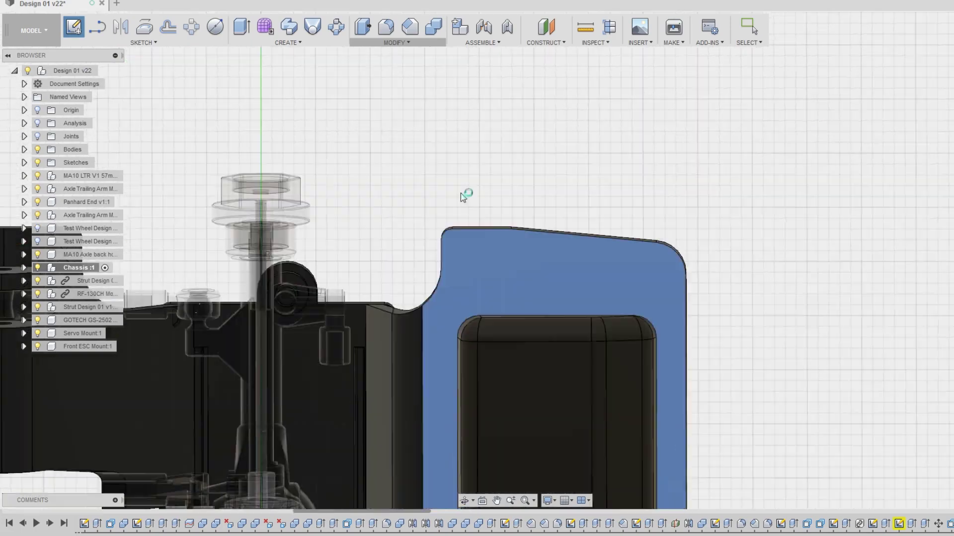
{"action": "left_click", "coordinate": [142, 44]}
{"action": "left_click", "coordinate": [281, 351]}
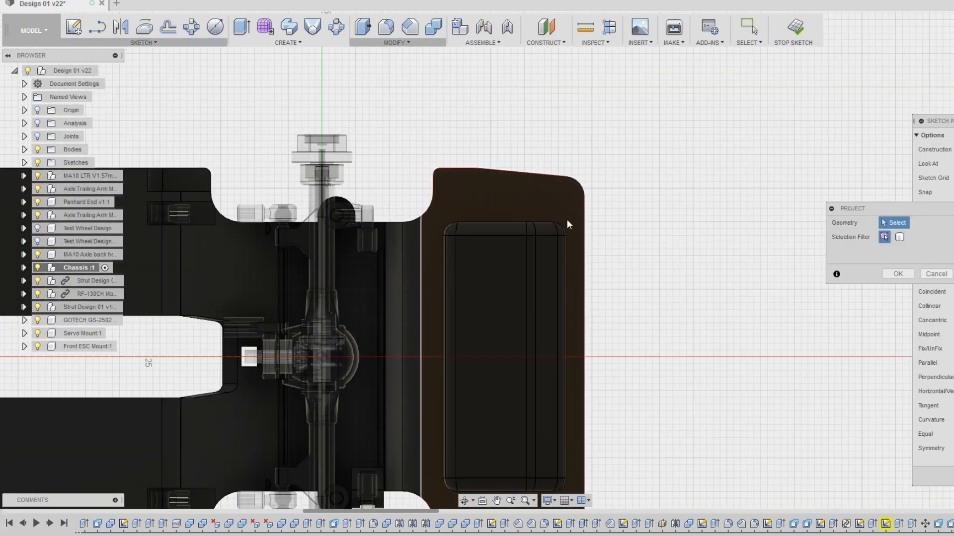
{"action": "left_click", "coordinate": [566, 219]}
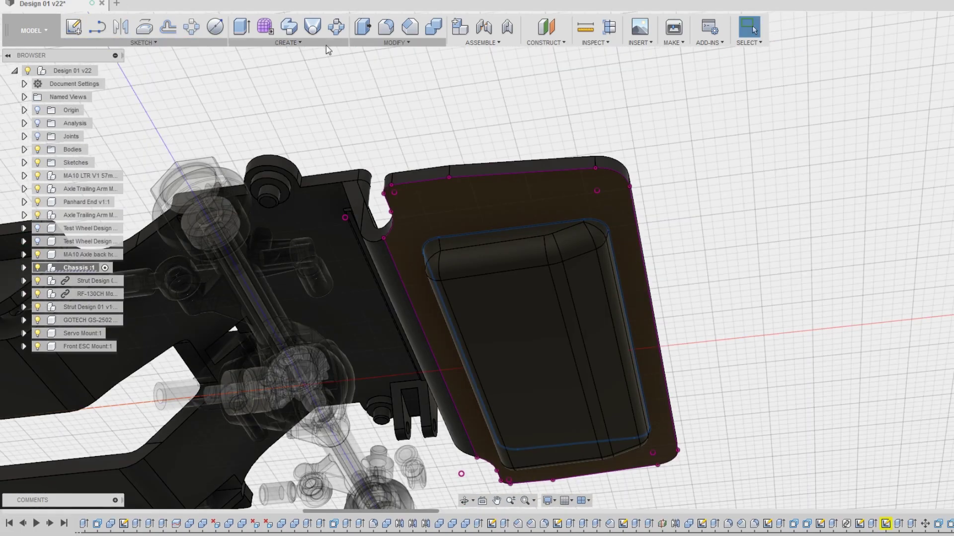
{"action": "left_click", "coordinate": [396, 43]}
{"action": "left_click", "coordinate": [376, 188]}
{"action": "left_click", "coordinate": [589, 206]}
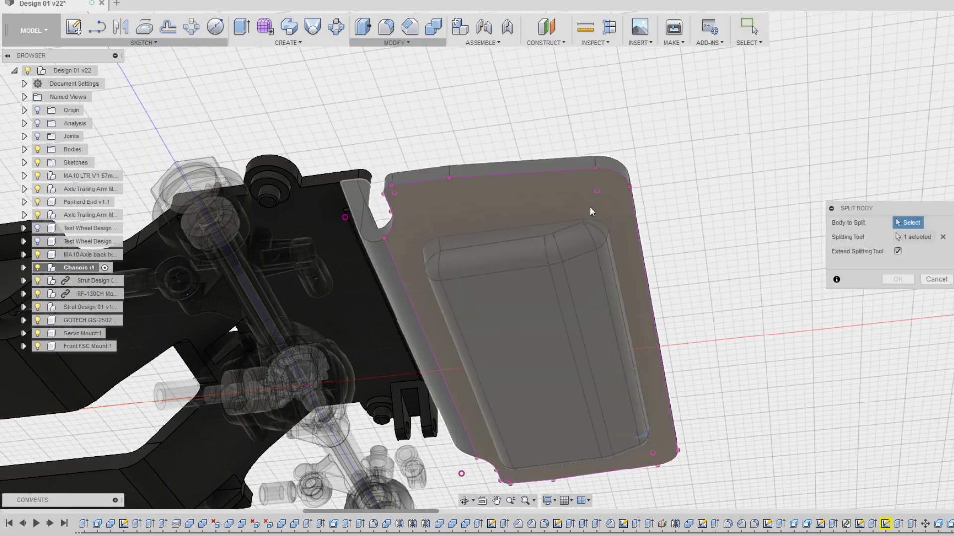
{"action": "middle_click_drag", "start_coordinate": [589, 206], "coordinate": [646, 224], "text": "shift"}
{"action": "key", "text": "Return"}
- Shell the tray by removing its recessed face
{"action": "left_click", "coordinate": [396, 42]}
{"action": "left_click", "coordinate": [370, 108]}
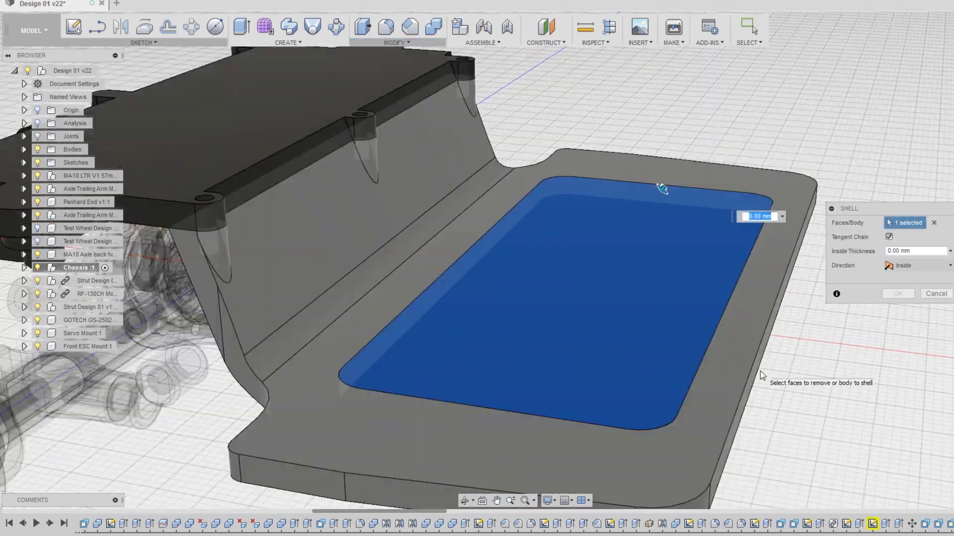
{"action": "middle_click_drag", "start_coordinate": [760, 371], "coordinate": [720, 259], "text": "shift"}
{"action": "key", "text": "Return"}
{"action": "scroll", "coordinate": [590, 396], "scroll_direction": "down", "scroll_amount": 5}
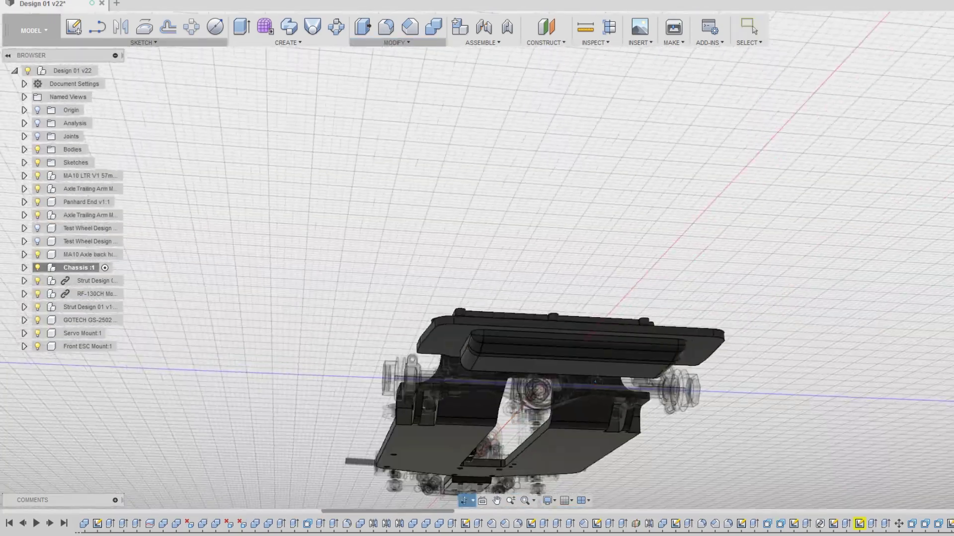
{"action": "middle_click_drag", "start_coordinate": [589, 395], "coordinate": [766, 250], "text": "shift"}
{"action": "scroll", "coordinate": [766, 250], "scroll_direction": "up", "scroll_amount": 2}
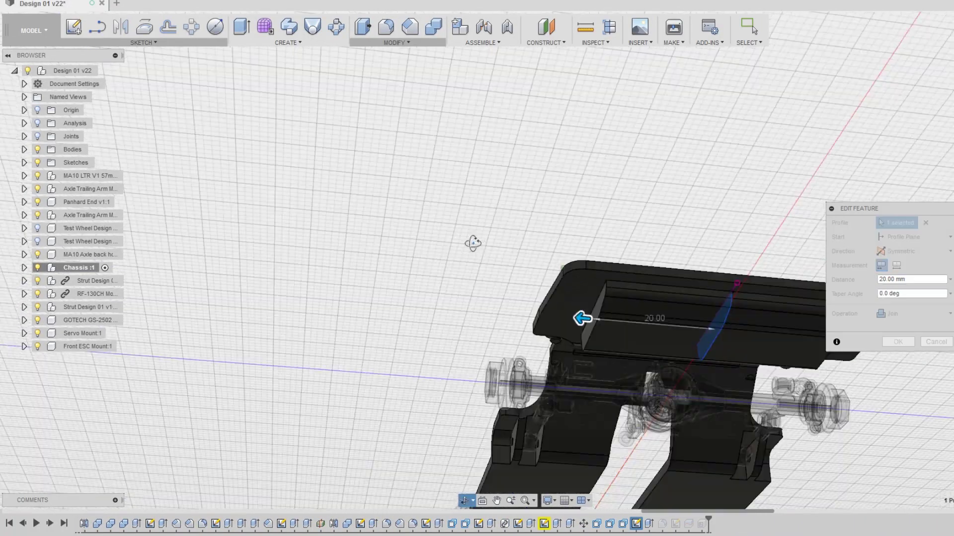
{"action": "scroll", "coordinate": [584, 330], "scroll_direction": "up", "scroll_amount": 1}
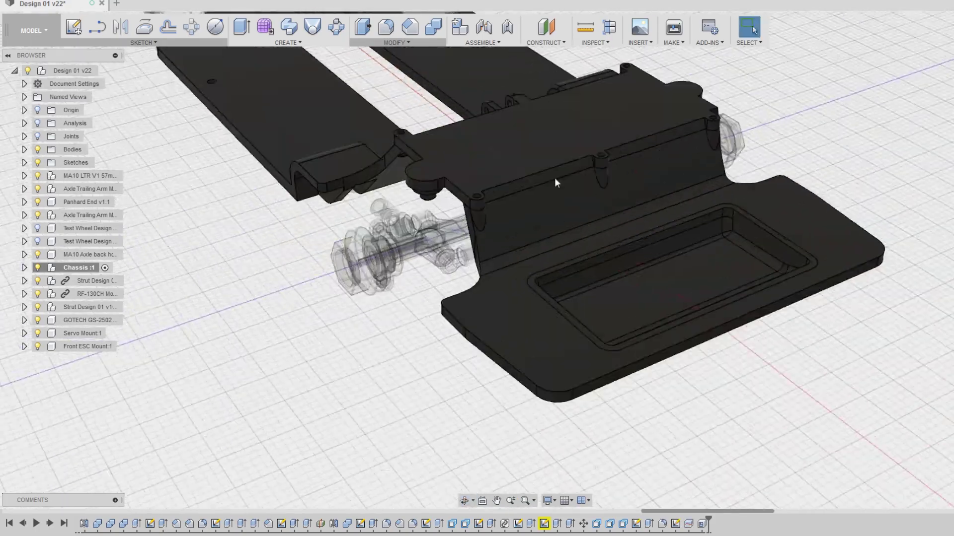
{"action": "middle_click_drag", "start_coordinate": [554, 178], "coordinate": [695, 332], "text": "shift"}
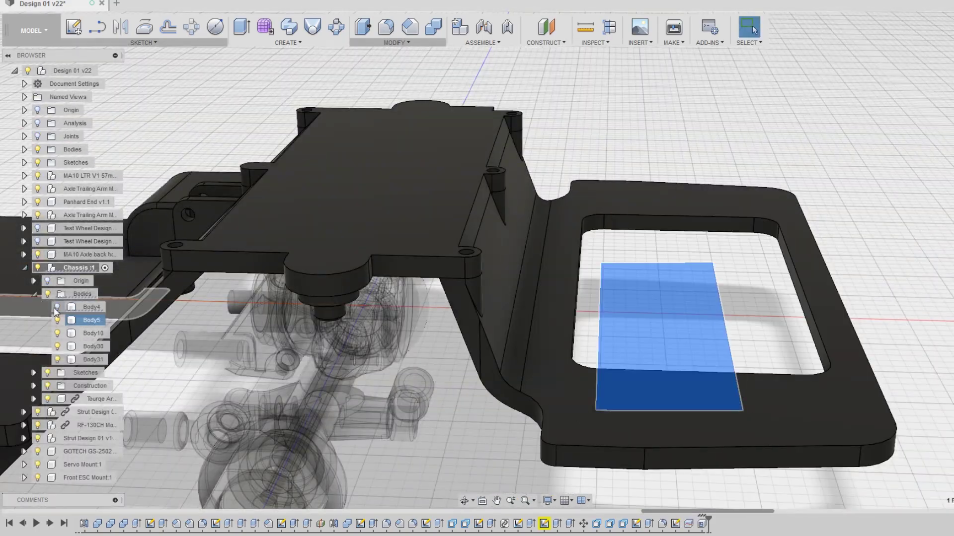
- Show Body4, reopen the tray sketch, and copy the mounting circle 11 mm to the right
{"action": "left_click", "coordinate": [55, 308]}
{"action": "middle_click_drag", "start_coordinate": [596, 397], "coordinate": [627, 305], "text": "shift"}
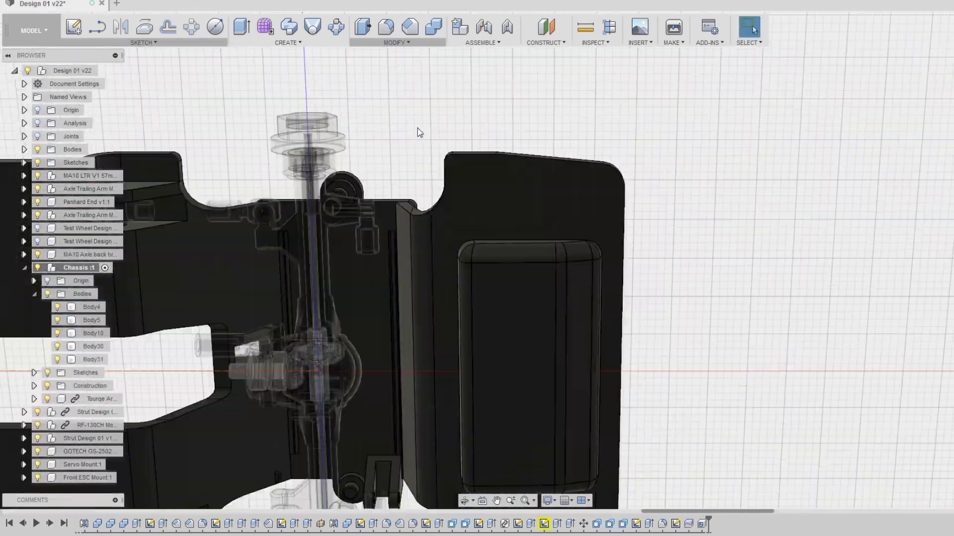
{"action": "right_click", "coordinate": [473, 175]}
{"action": "left_click", "coordinate": [466, 234]}
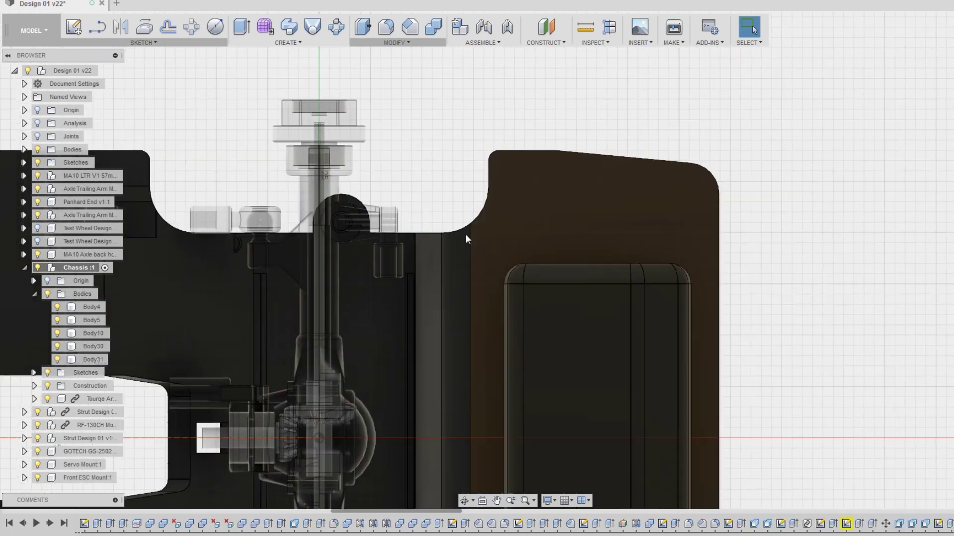
{"action": "scroll", "coordinate": [383, 302], "scroll_direction": "up", "scroll_amount": 2}
{"action": "left_click", "coordinate": [372, 301]}
{"action": "key", "text": "m"}
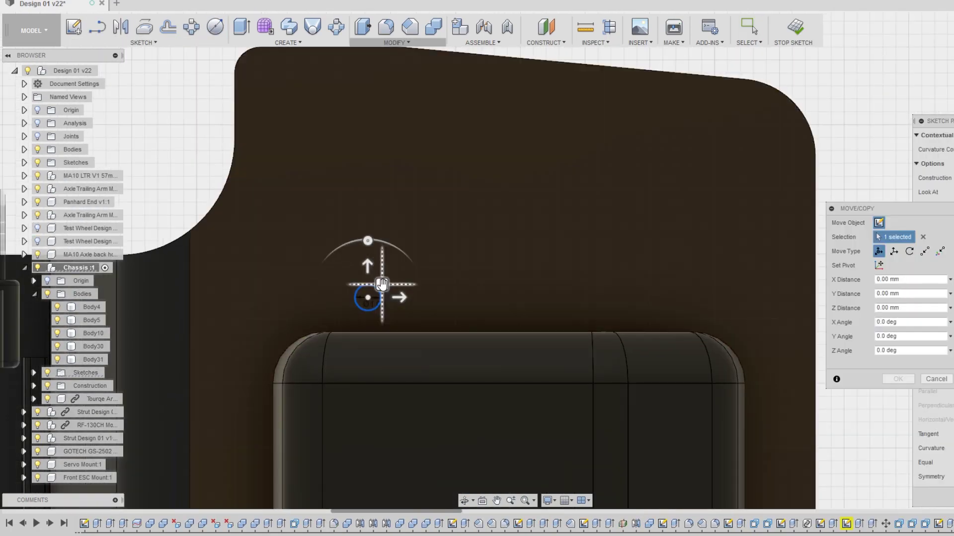
{"action": "left_click", "coordinate": [359, 303]}
{"action": "scroll", "coordinate": [487, 303], "scroll_direction": "down", "scroll_amount": 3}
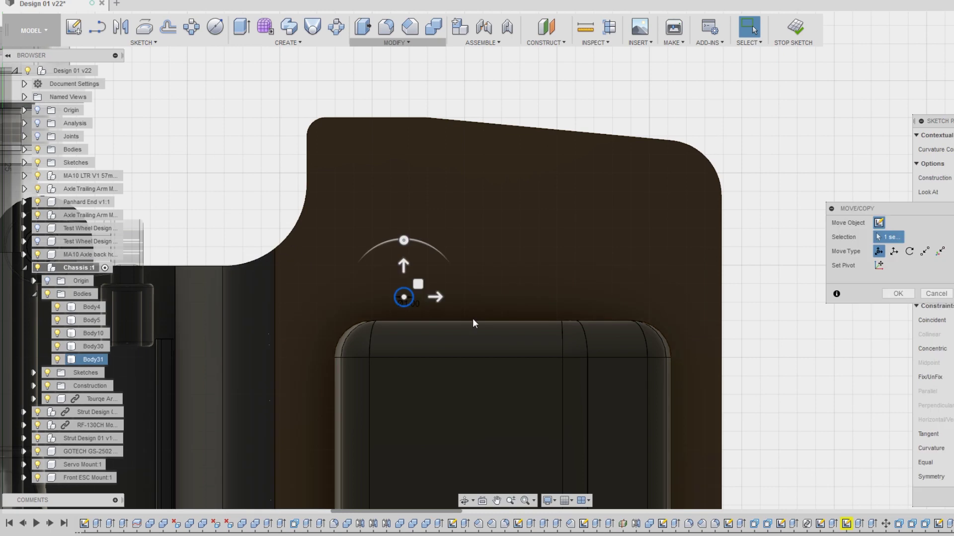
{"action": "left_click_drag", "start_coordinate": [435, 297], "coordinate": [638, 297]}
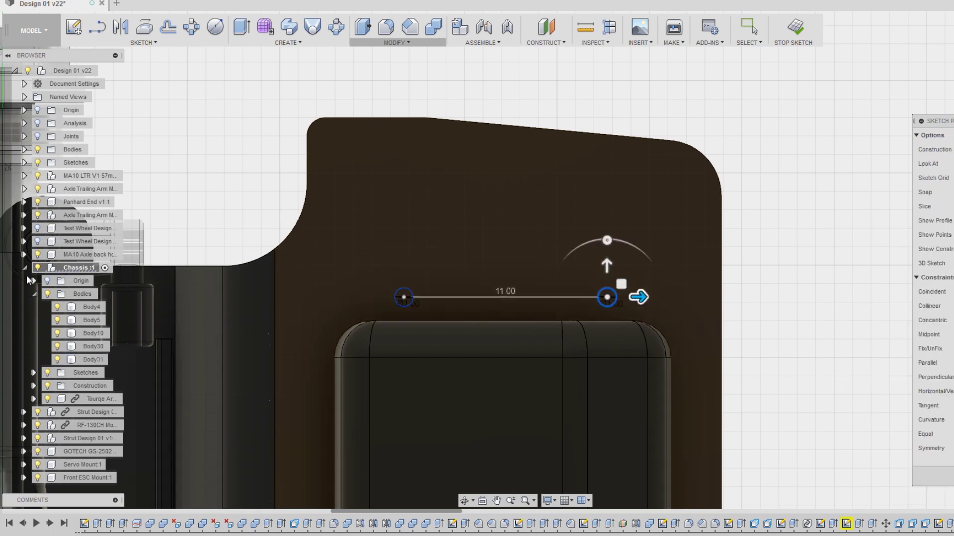
{"action": "key", "text": "Return"}
- Draw a slot between the two circles and extrude the slot profiles into the tray
{"action": "scroll", "coordinate": [582, 283], "scroll_direction": "up", "scroll_amount": 2}
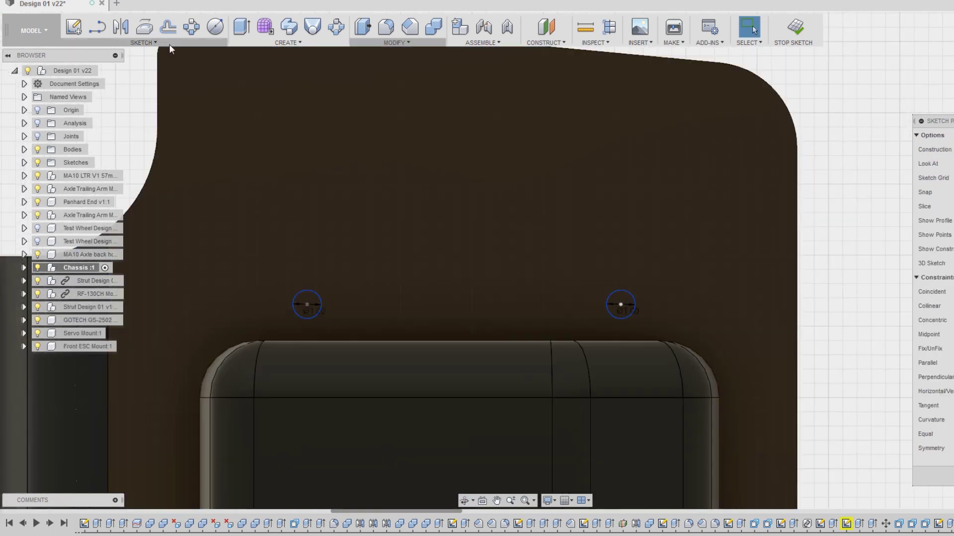
{"action": "left_click", "coordinate": [143, 42]}
{"action": "left_click", "coordinate": [160, 142]}
{"action": "left_click", "coordinate": [307, 304]}
{"action": "left_click", "coordinate": [616, 276]}
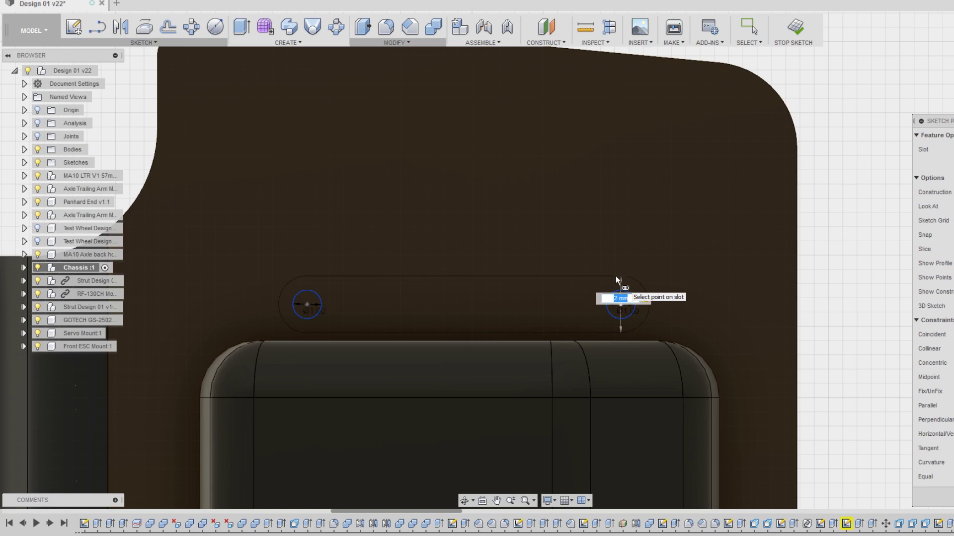
{"action": "key", "text": "Escape"}
{"action": "scroll", "coordinate": [303, 311], "scroll_direction": "down", "scroll_amount": 2}
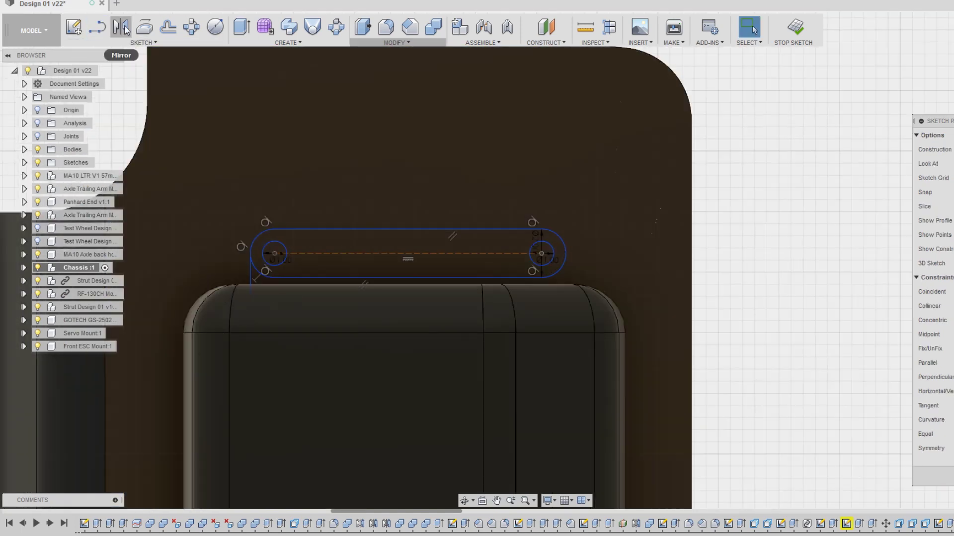
{"action": "scroll", "coordinate": [610, 255], "scroll_direction": "up", "scroll_amount": 3}
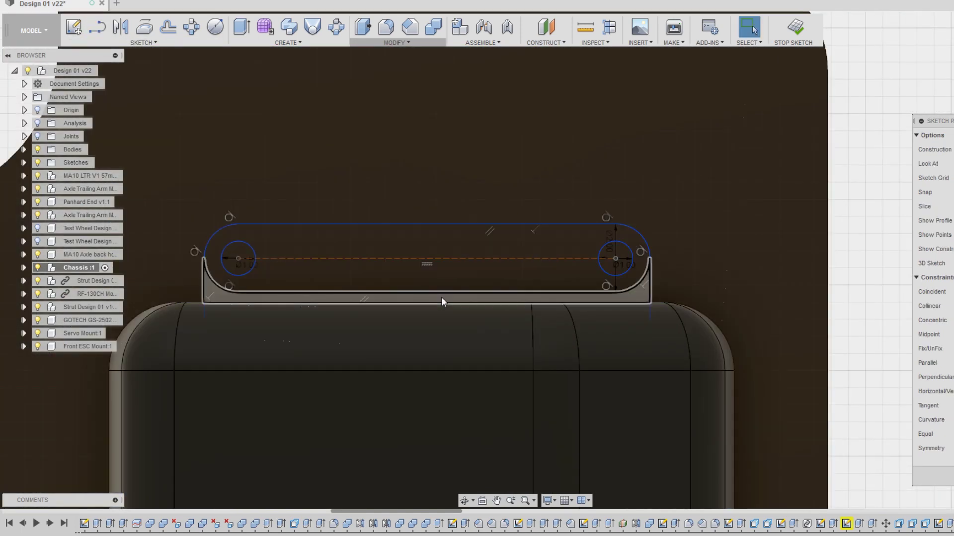
{"action": "scroll", "coordinate": [442, 301], "scroll_direction": "down", "scroll_amount": 5}
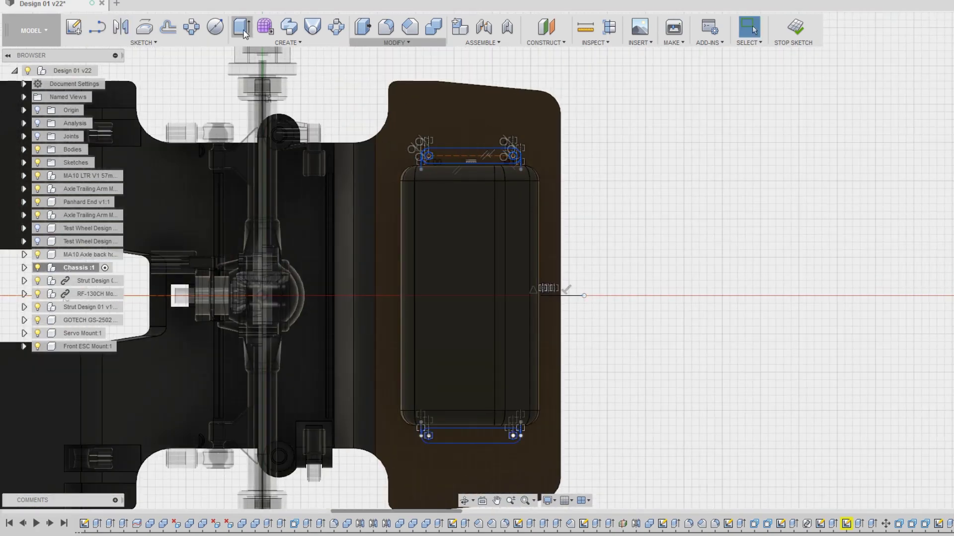
{"action": "left_click", "coordinate": [242, 27]}
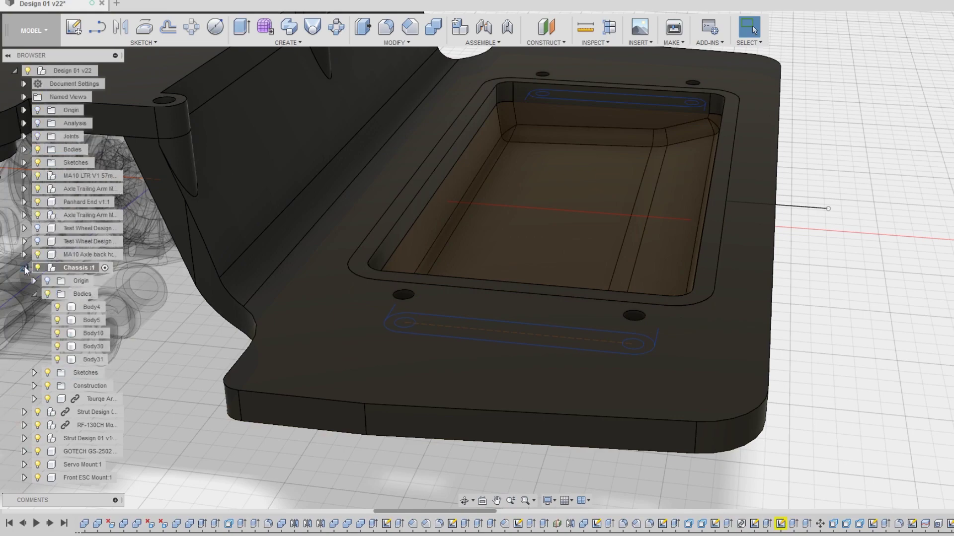
- Collapse the Chassis component and orbit to a low front view of the side wall
{"action": "left_click", "coordinate": [25, 268]}
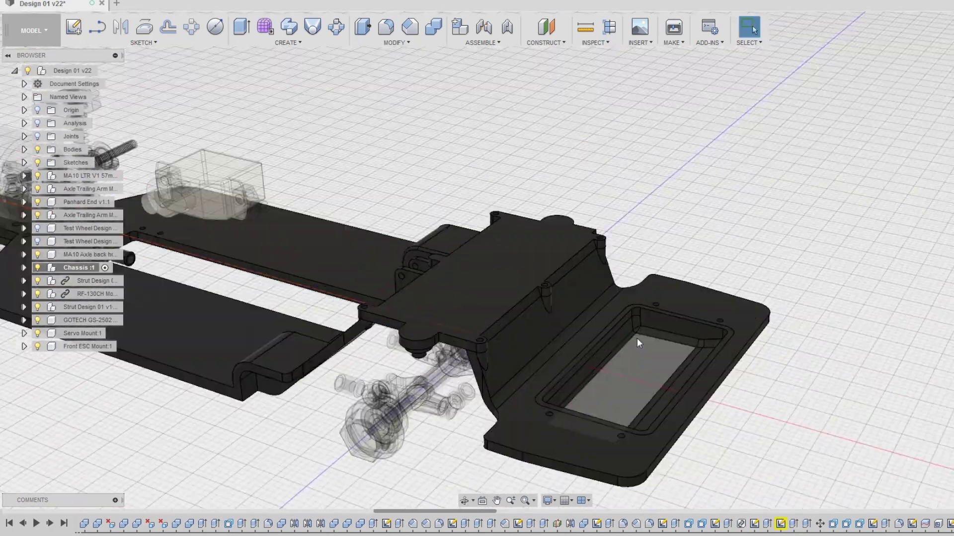
{"action": "middle_click_drag", "start_coordinate": [636, 337], "coordinate": [803, 265], "text": "shift"}
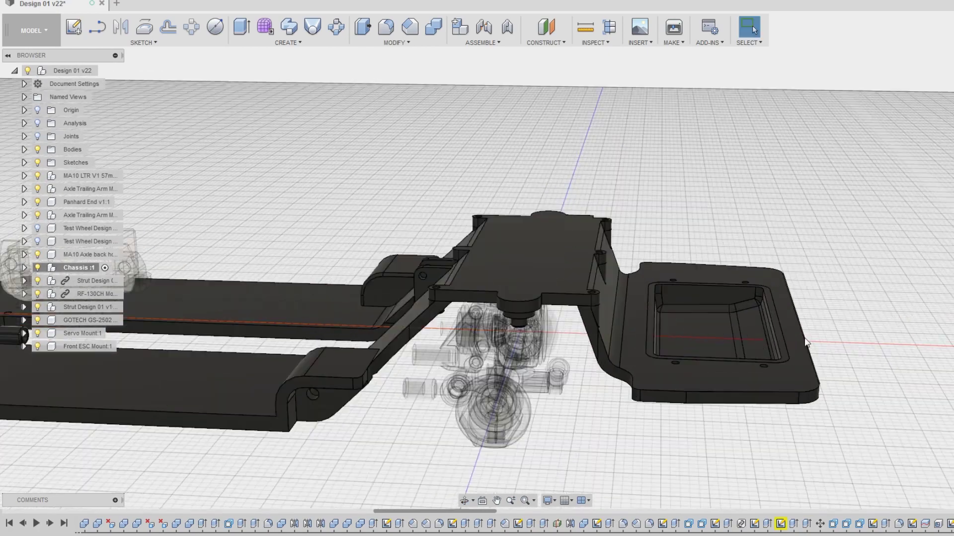
{"action": "scroll", "coordinate": [740, 343], "scroll_direction": "up", "scroll_amount": 5}
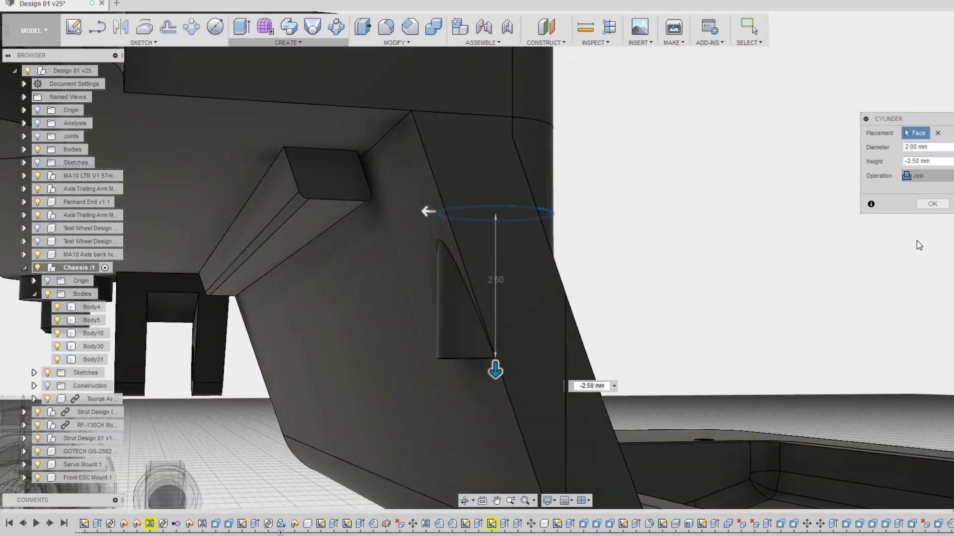
- Mirror the peg body across the mid plane
{"action": "scroll", "coordinate": [540, 373], "scroll_direction": "up", "scroll_amount": 5}
{"action": "scroll", "coordinate": [540, 374], "scroll_direction": "down", "scroll_amount": 5}
{"action": "middle_click_drag", "start_coordinate": [270, 368], "coordinate": [516, 313], "text": "shift"}
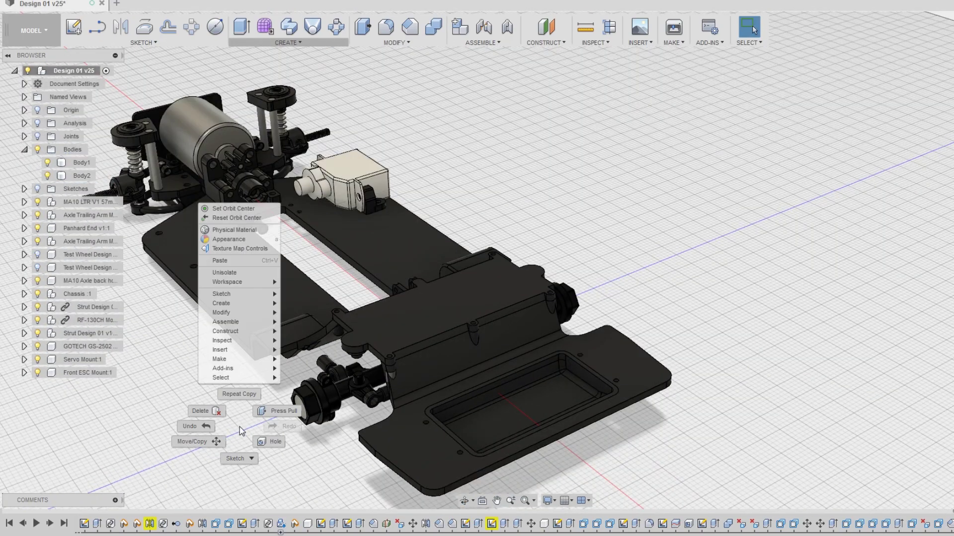
{"action": "scroll", "coordinate": [586, 383], "scroll_direction": "up", "scroll_amount": 8}
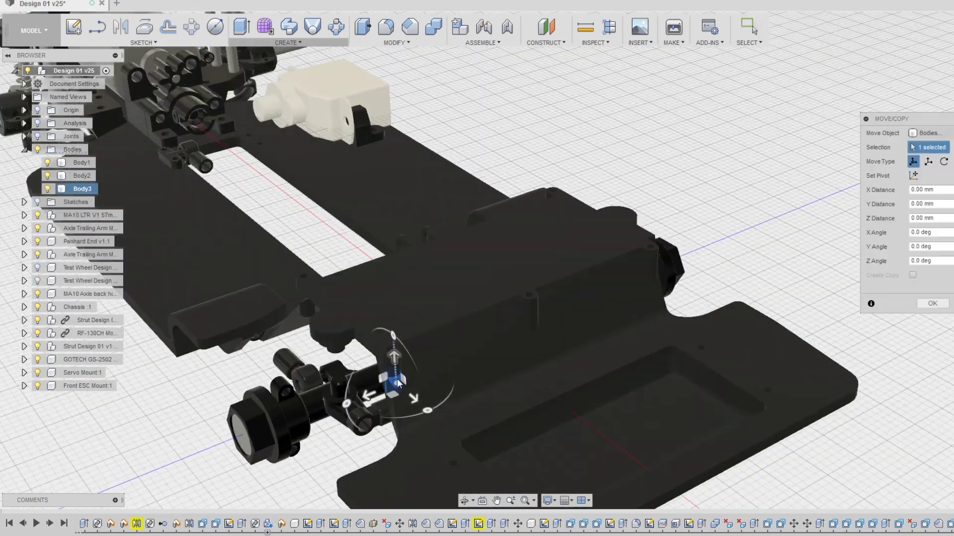
{"action": "scroll", "coordinate": [549, 470], "scroll_direction": "down", "scroll_amount": 8}
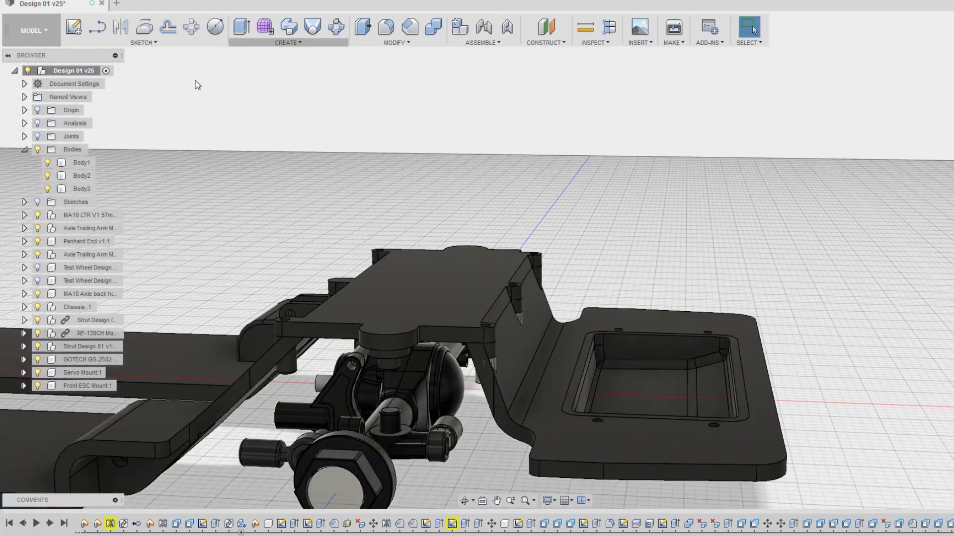
{"action": "left_click", "coordinate": [288, 42]}
{"action": "left_click", "coordinate": [269, 248]}
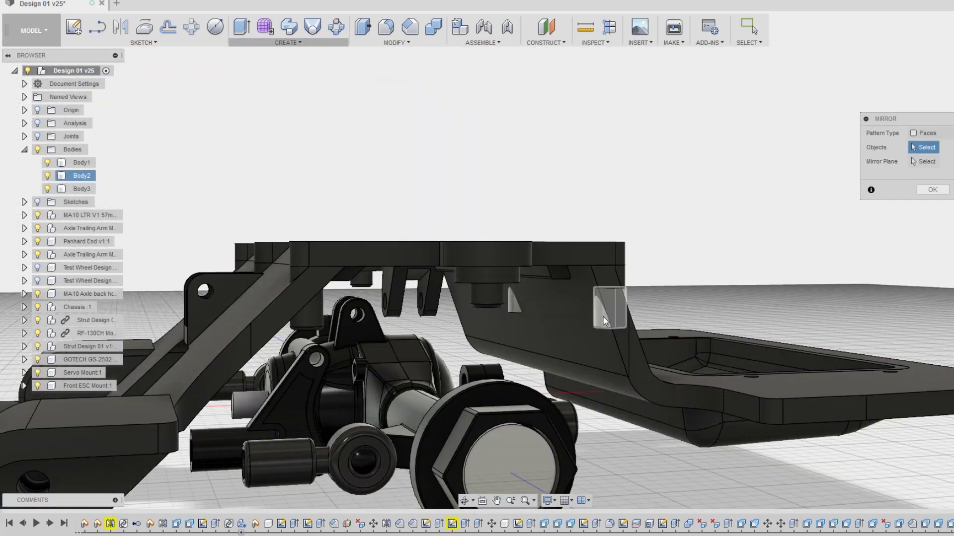
{"action": "left_click", "coordinate": [510, 422]}
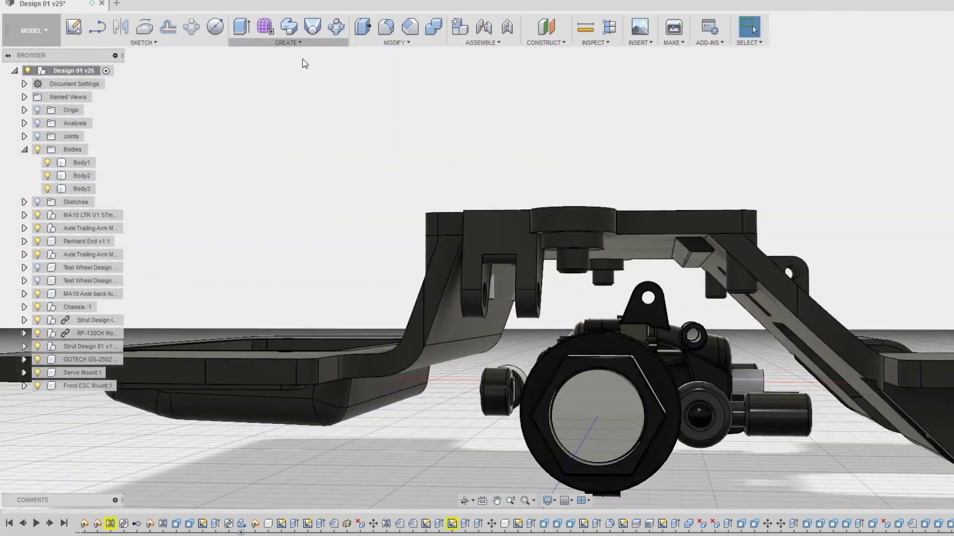
- Mirror Body2 as well and join the pegs into the chassis body
{"action": "left_click", "coordinate": [288, 42]}
{"action": "left_click", "coordinate": [250, 266]}
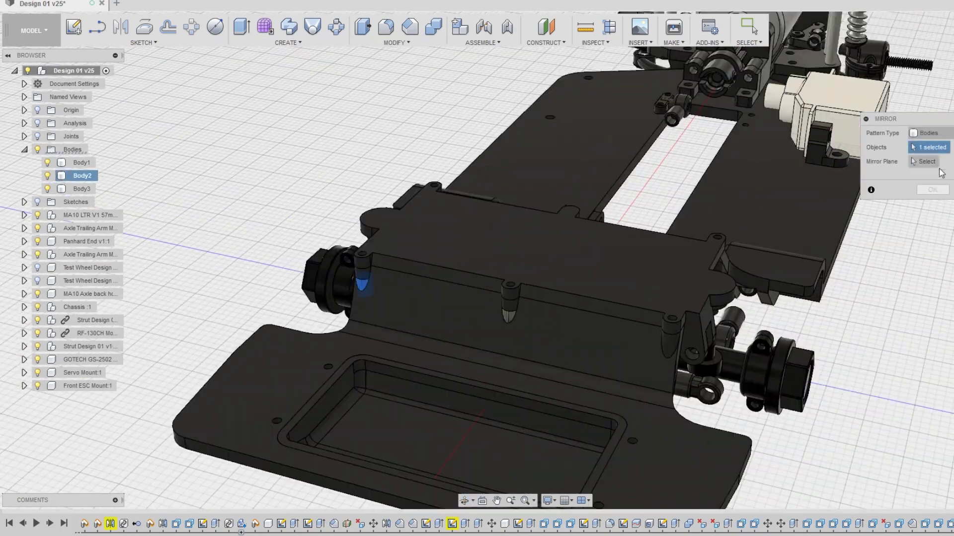
{"action": "left_click", "coordinate": [512, 291]}
{"action": "left_click", "coordinate": [155, 277]}
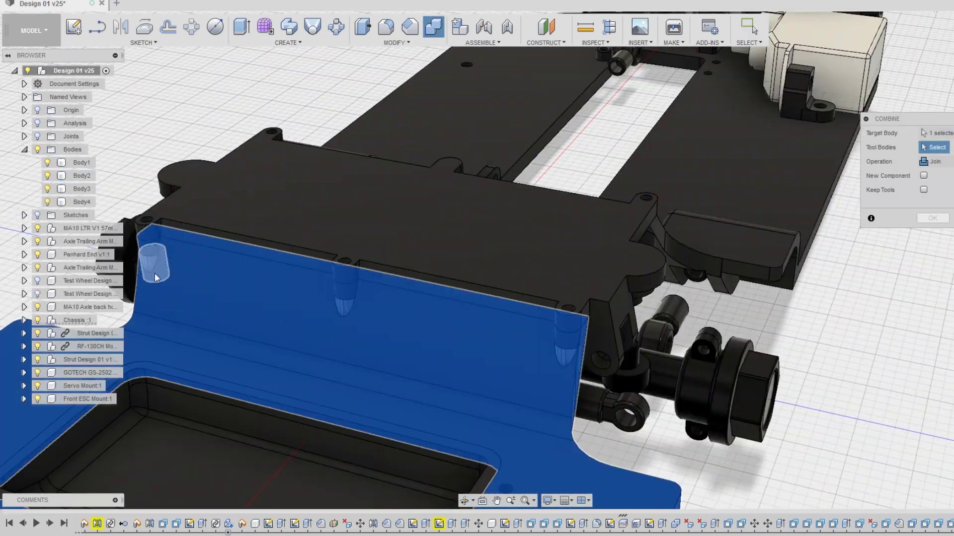
{"action": "key", "text": "Return"}
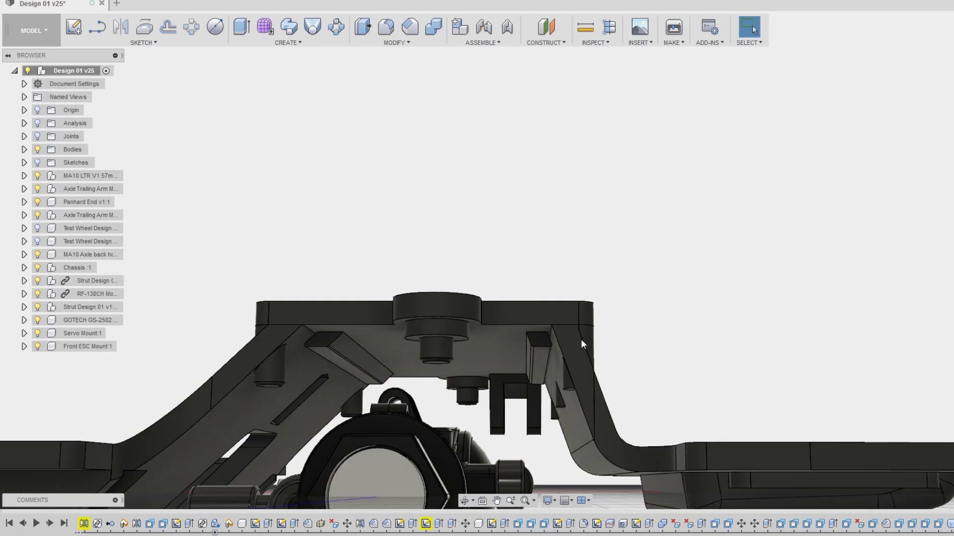
{"action": "key", "text": "f"}
{"action": "scroll", "coordinate": [669, 342], "scroll_direction": "up", "scroll_amount": 2}
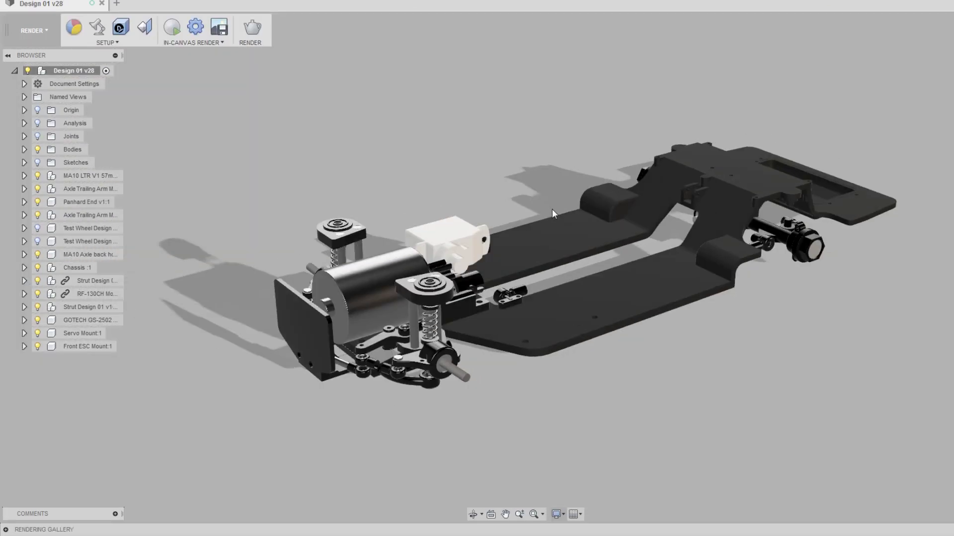
- Orbit the finished chassis to inspect its underside
{"action": "middle_click_drag", "start_coordinate": [766, 361], "coordinate": [725, 248], "text": "shift"}
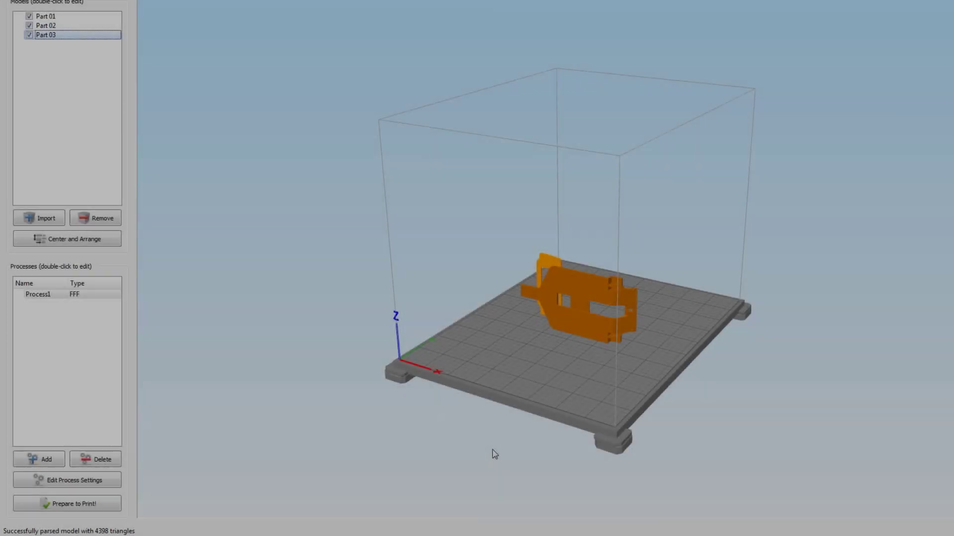
- Rotate Part 01 by 90 so it lies flat on the build plate
{"action": "scroll", "coordinate": [612, 306], "scroll_direction": "up", "scroll_amount": 6}
{"action": "scroll", "coordinate": [547, 294], "scroll_direction": "up", "scroll_amount": 2}
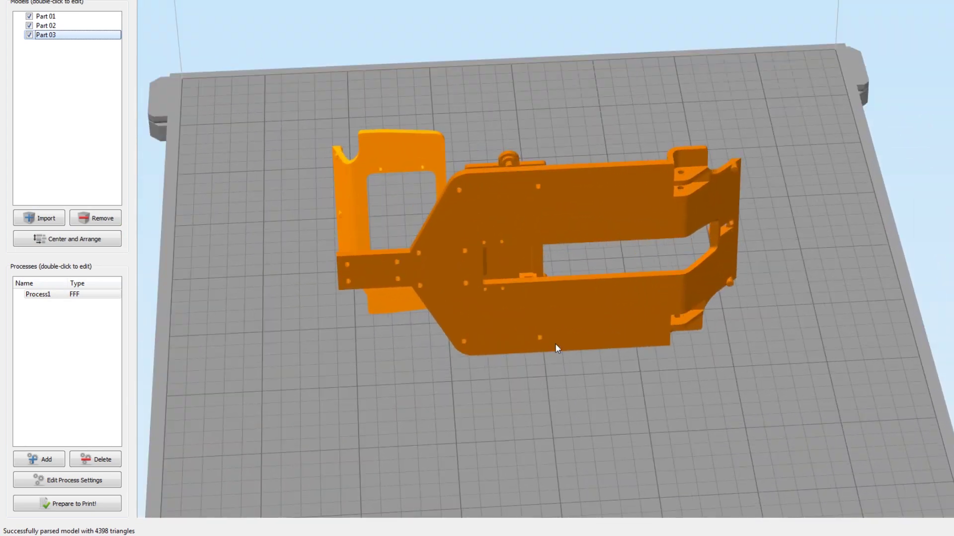
{"action": "left_click", "coordinate": [555, 344]}
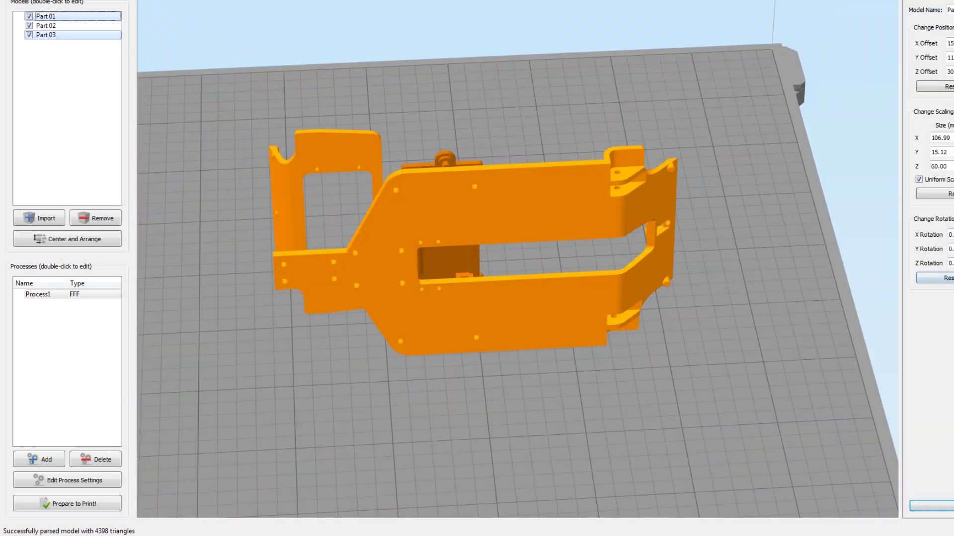
{"action": "type", "text": "90"}
{"action": "key", "text": "Return"}
- Center and arrange the three parts on the bed
{"action": "left_click", "coordinate": [83, 238]}
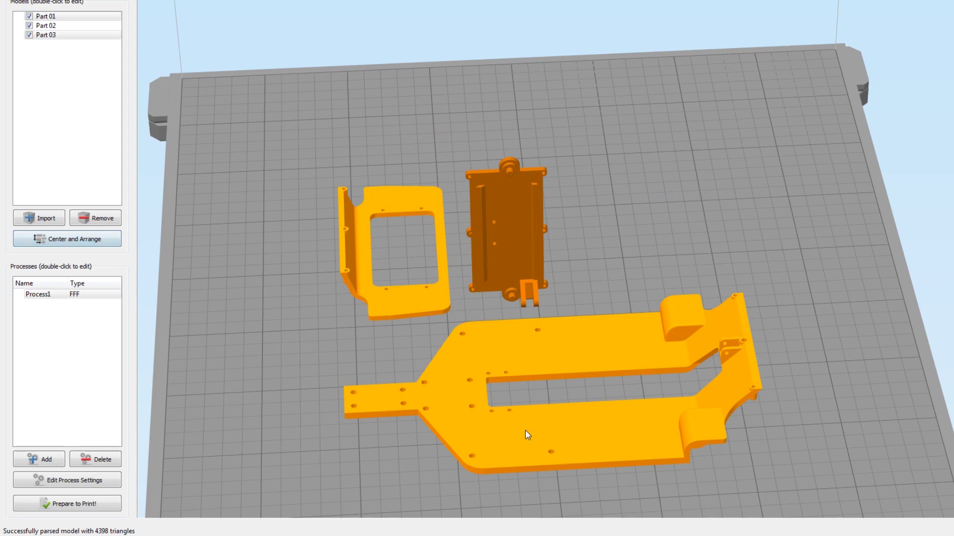
{"action": "left_click_drag", "start_coordinate": [525, 430], "coordinate": [454, 213]}
{"action": "left_click", "coordinate": [517, 211]}
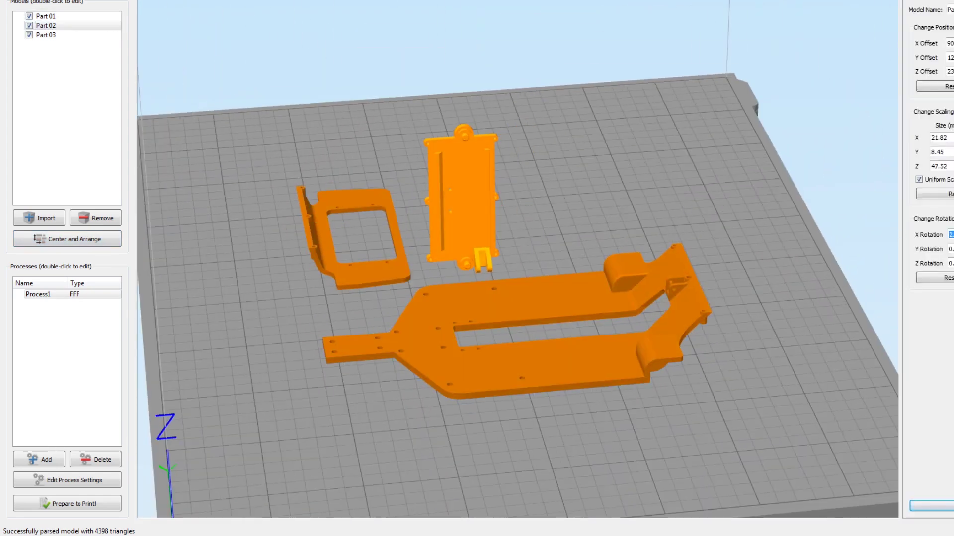
{"action": "left_click", "coordinate": [100, 234]}
{"action": "left_click_drag", "start_coordinate": [697, 486], "coordinate": [548, 366]}
{"action": "left_click_drag", "start_coordinate": [542, 448], "coordinate": [527, 338]}
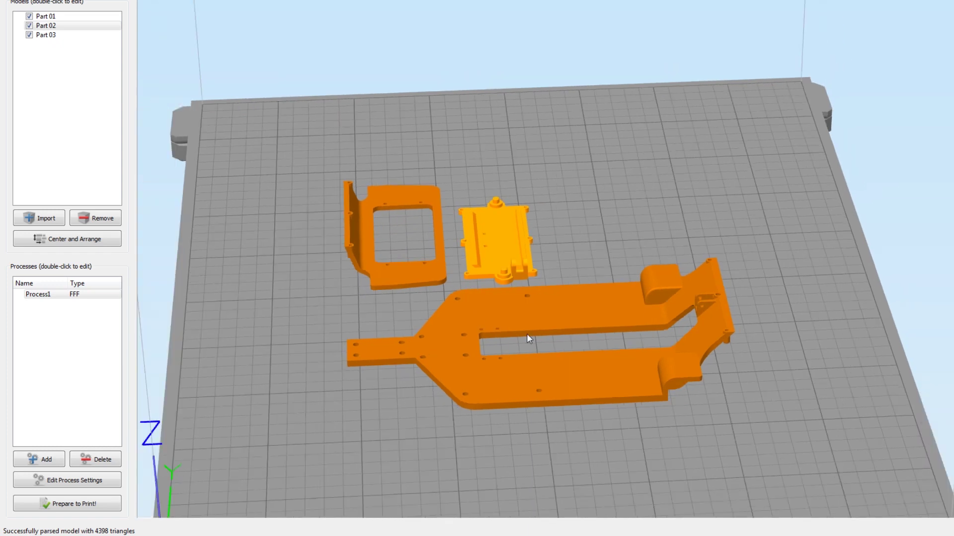
{"action": "left_click", "coordinate": [485, 350]}
- Select all three parts and set up supports with 1.00 mm resolution and 5° overhang
{"action": "key", "text": "ctrl+a"}
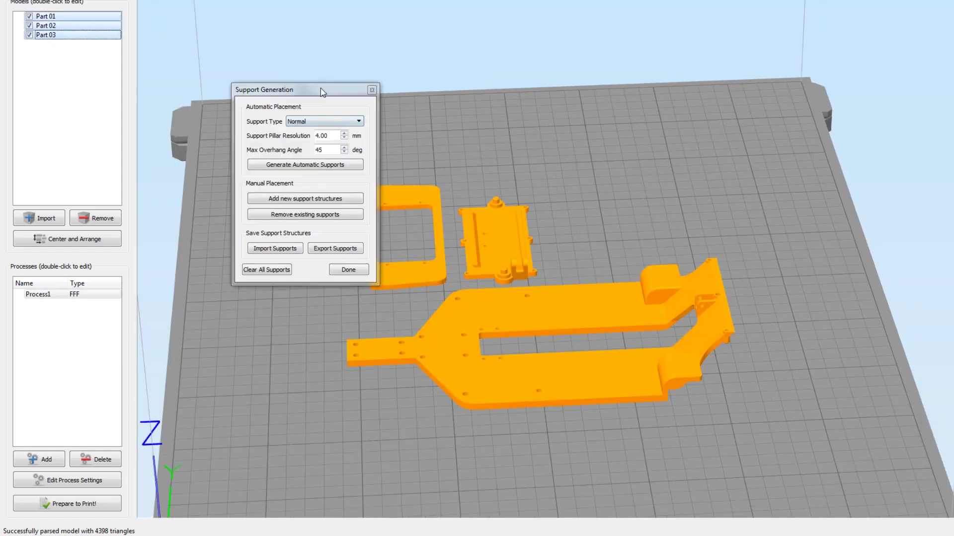
{"action": "left_click_drag", "start_coordinate": [323, 92], "coordinate": [855, 136]}
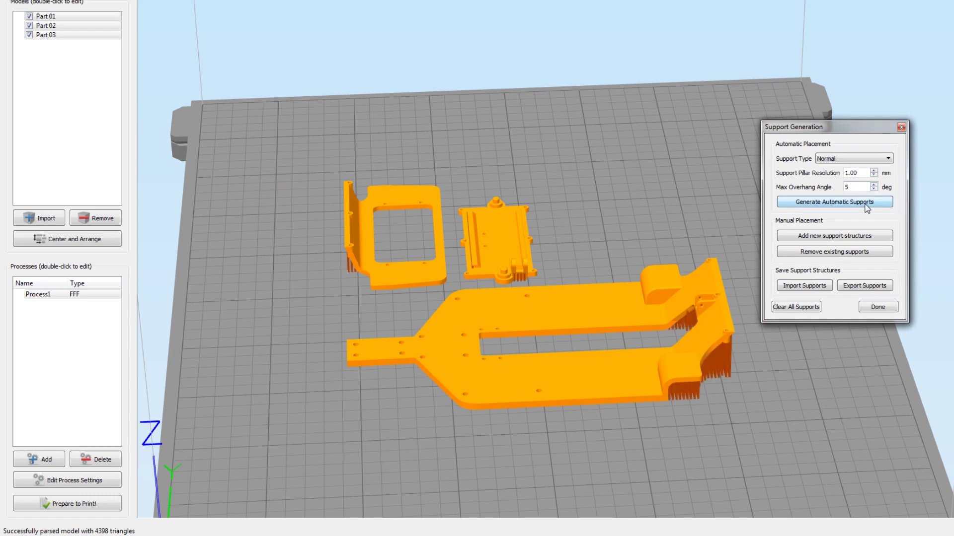
{"action": "scroll", "coordinate": [464, 463], "scroll_direction": "down", "scroll_amount": 3}
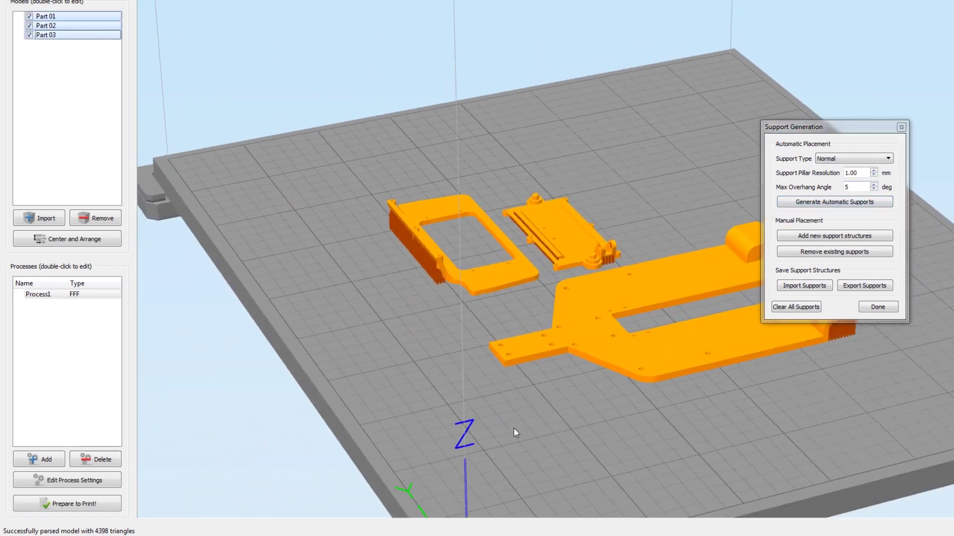
{"action": "scroll", "coordinate": [513, 435], "scroll_direction": "up", "scroll_amount": 5}
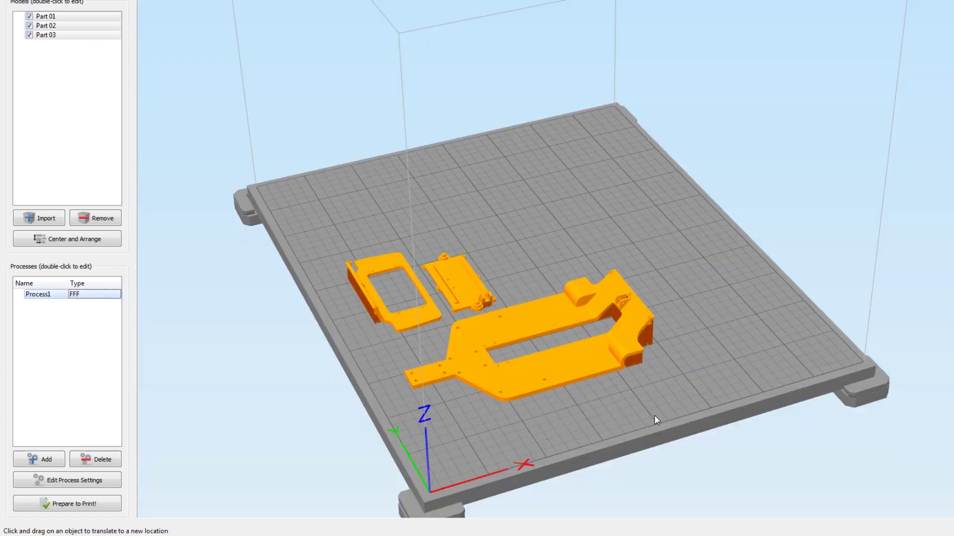
{"action": "left_click_drag", "start_coordinate": [654, 415], "coordinate": [645, 403]}
{"action": "scroll", "coordinate": [610, 404], "scroll_direction": "up", "scroll_amount": 3}
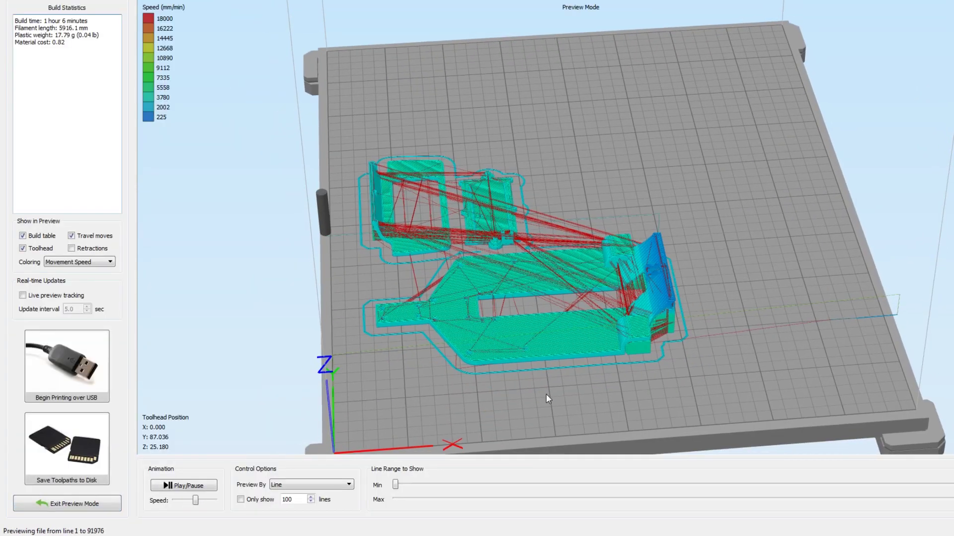
- Limit the toolpath preview to earlier print lines and inspect the chassis end
{"action": "scroll", "coordinate": [694, 407], "scroll_direction": "up", "scroll_amount": 6}
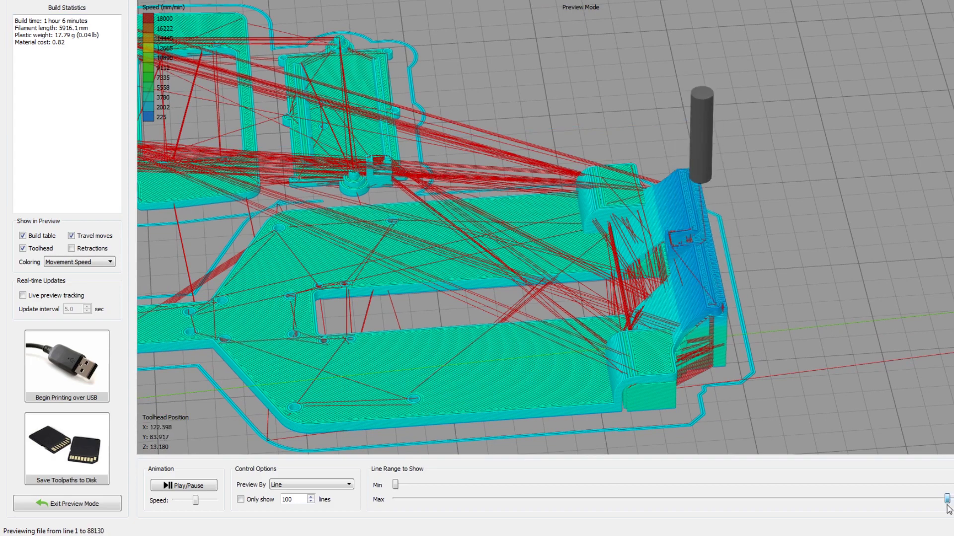
{"action": "left_click_drag", "start_coordinate": [919, 499], "coordinate": [777, 498]}
{"action": "scroll", "coordinate": [628, 339], "scroll_direction": "up", "scroll_amount": 10}
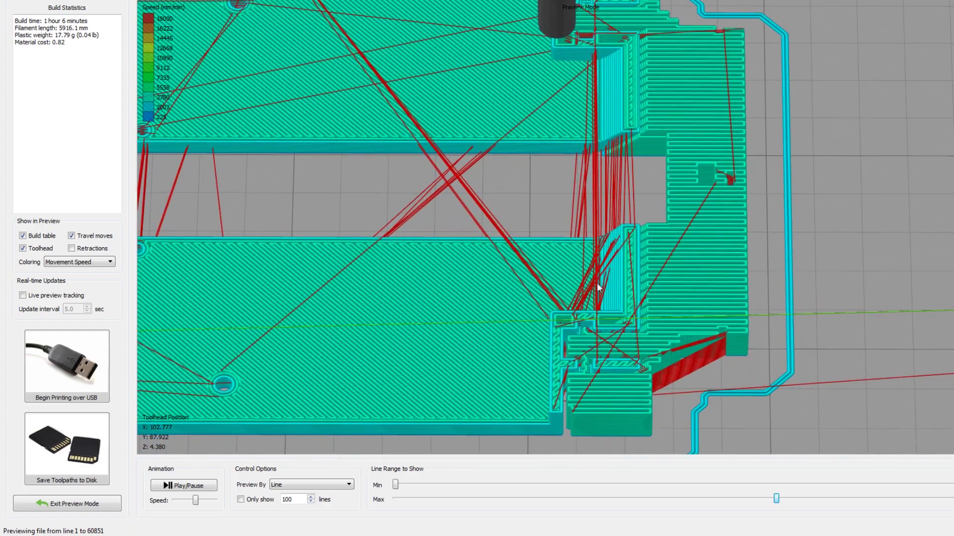
{"action": "left_click_drag", "start_coordinate": [598, 283], "coordinate": [562, 171]}
{"action": "scroll", "coordinate": [563, 174], "scroll_direction": "down", "scroll_amount": 10}
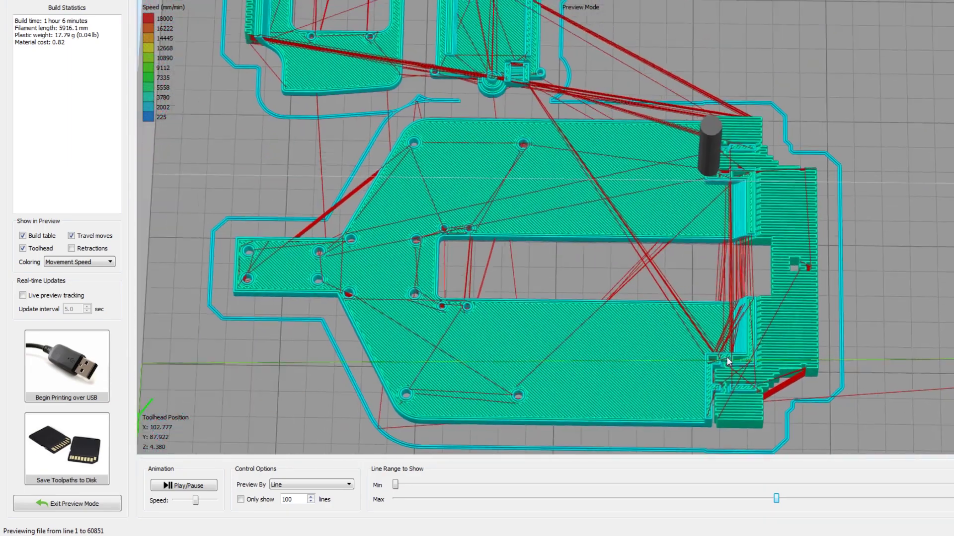
{"action": "left_click_drag", "start_coordinate": [776, 499], "coordinate": [773, 499]}
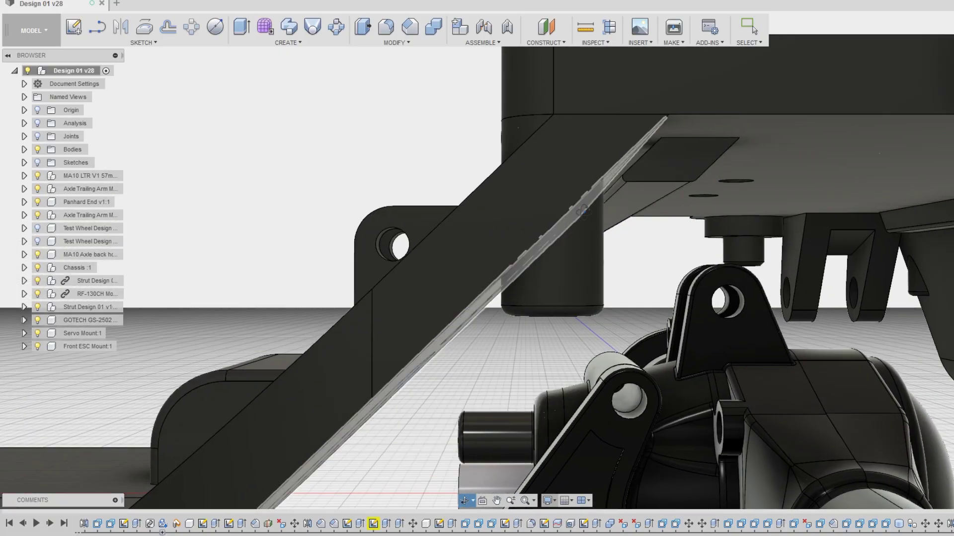
- Offset the small slanted strut face by -0.4 mm
{"action": "scroll", "coordinate": [654, 148], "scroll_direction": "up", "scroll_amount": 5}
{"action": "left_click", "coordinate": [662, 156]}
{"action": "key", "text": "q"}
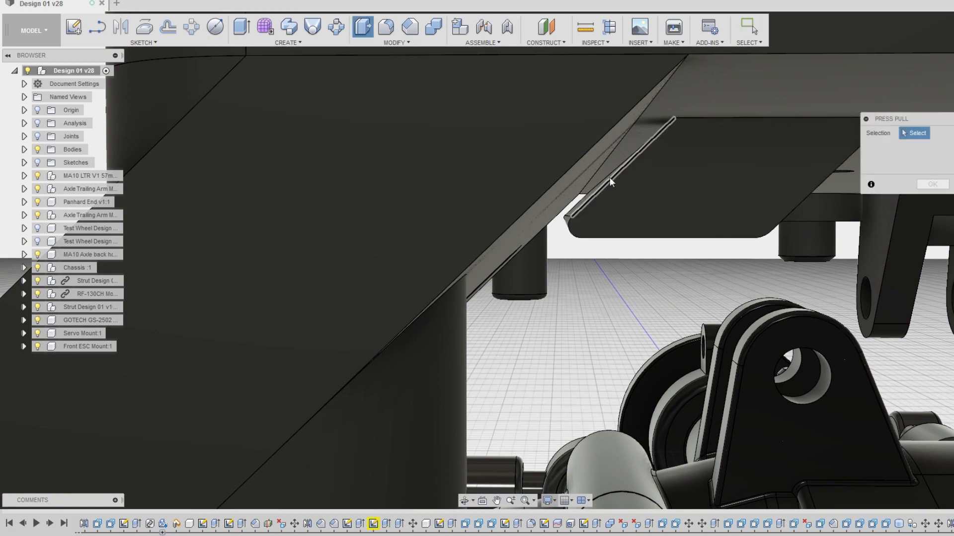
{"action": "scroll", "coordinate": [595, 197], "scroll_direction": "down", "scroll_amount": 8}
{"action": "type", "text": "-.4"}
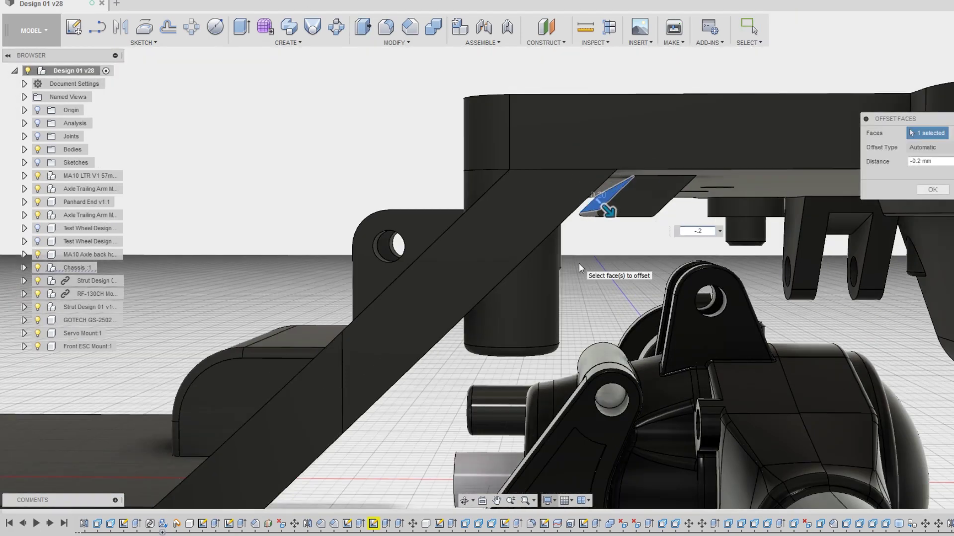
{"action": "key", "text": "Return"}
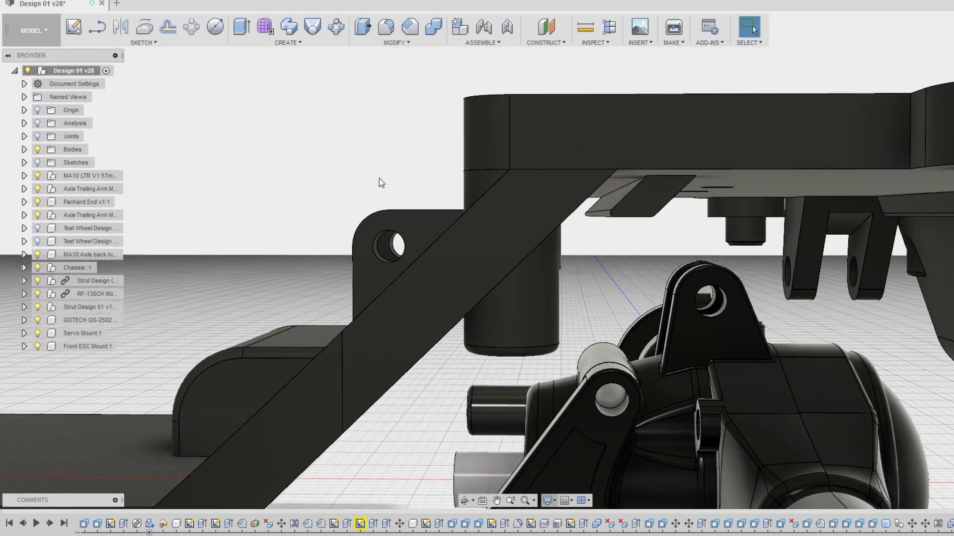
{"action": "middle_click_drag", "start_coordinate": [381, 179], "coordinate": [381, 127], "text": "shift"}
- Offset the large strut face and the small face under the chassis plate
{"action": "key", "text": "q"}
{"action": "left_click", "coordinate": [469, 214]}
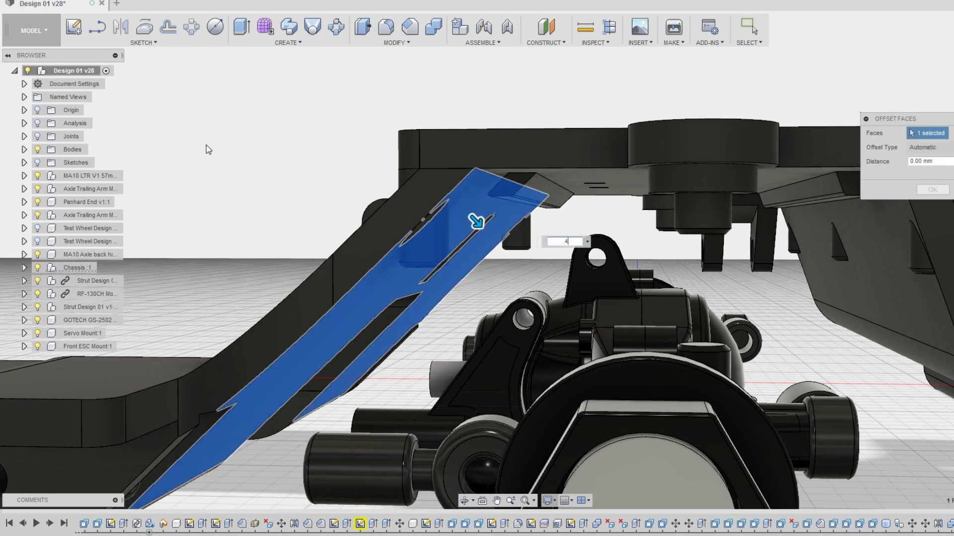
{"action": "middle_click_drag", "start_coordinate": [208, 149], "coordinate": [917, 234], "text": "shift"}
{"action": "middle_click_drag", "start_coordinate": [446, 109], "coordinate": [497, 164], "text": "shift"}
{"action": "left_click", "coordinate": [363, 27]}
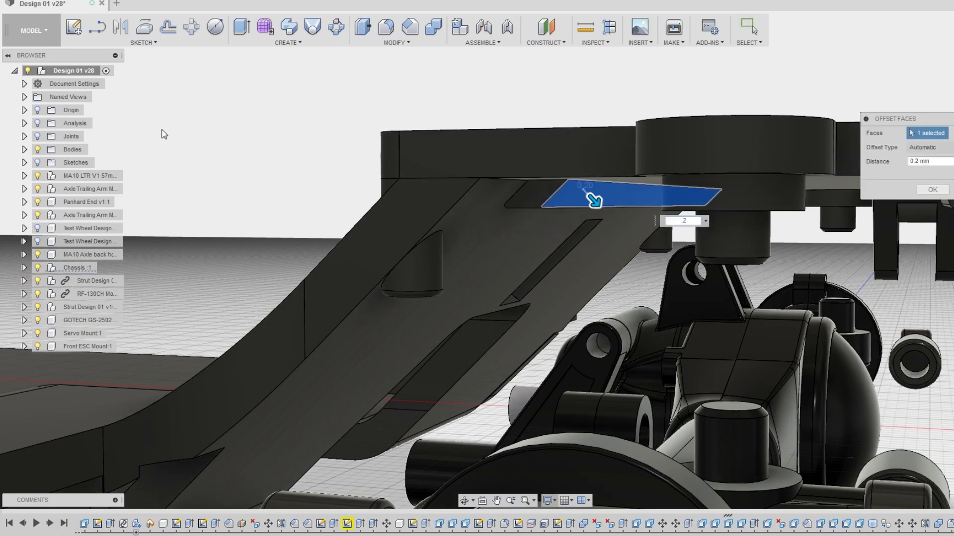
{"action": "key", "text": "Return"}
{"action": "scroll", "coordinate": [550, 166], "scroll_direction": "down", "scroll_amount": 5}
{"action": "middle_click_drag", "start_coordinate": [550, 166], "coordinate": [546, 288], "text": "shift"}
{"action": "scroll", "coordinate": [437, 272], "scroll_direction": "up", "scroll_amount": 5}
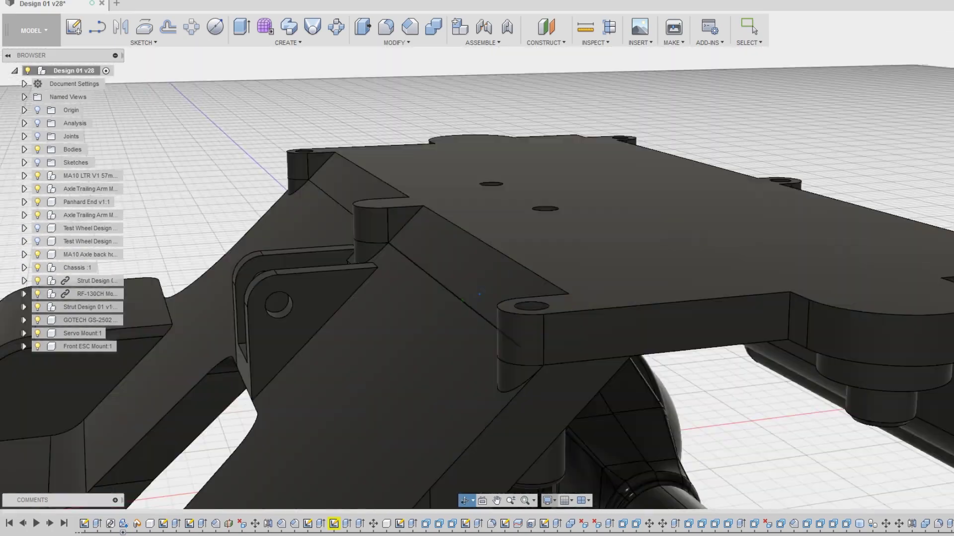
- Measure the screw hole's two circular edges
{"action": "scroll", "coordinate": [579, 293], "scroll_direction": "up", "scroll_amount": 5}
{"action": "key", "text": "q"}
{"action": "left_click", "coordinate": [578, 293]}
{"action": "key", "text": "Escape"}
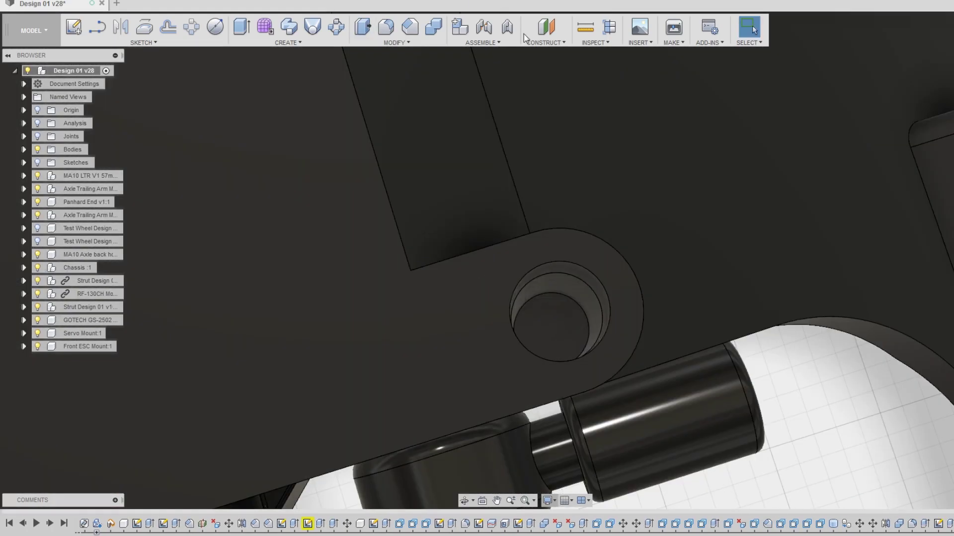
{"action": "left_click", "coordinate": [585, 26]}
{"action": "left_click", "coordinate": [605, 296]}
{"action": "left_click", "coordinate": [605, 298]}
{"action": "key", "text": "Escape"}
- Select the slanted strut face below the mounting boss for a small offset
{"action": "scroll", "coordinate": [634, 344], "scroll_direction": "down", "scroll_amount": 5}
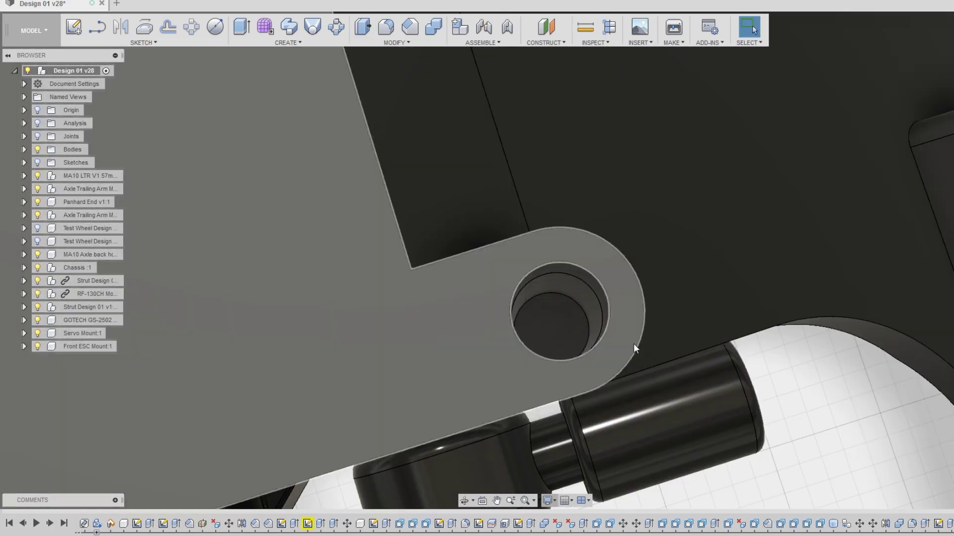
{"action": "middle_click_drag", "start_coordinate": [633, 344], "coordinate": [526, 207], "text": "shift"}
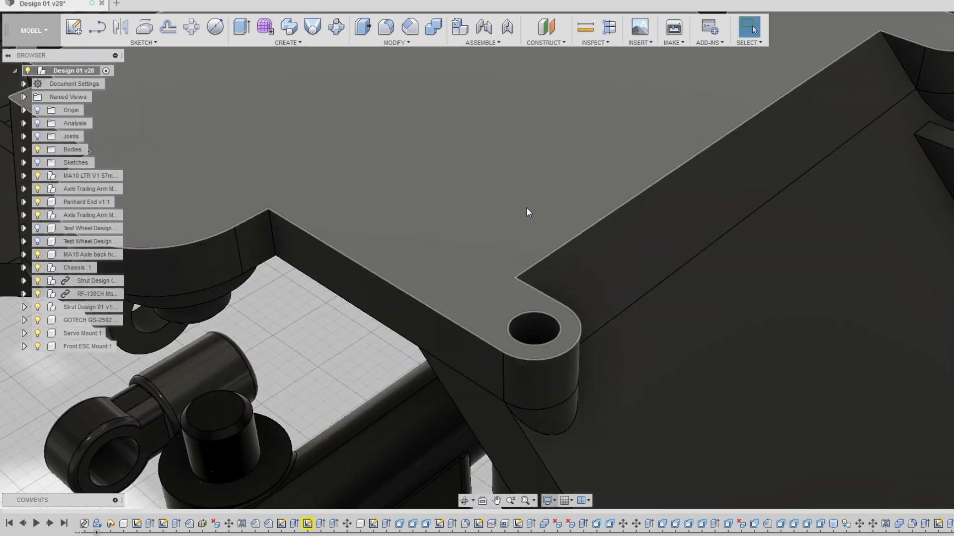
{"action": "scroll", "coordinate": [581, 393], "scroll_direction": "up", "scroll_amount": 3}
{"action": "key", "text": "q"}
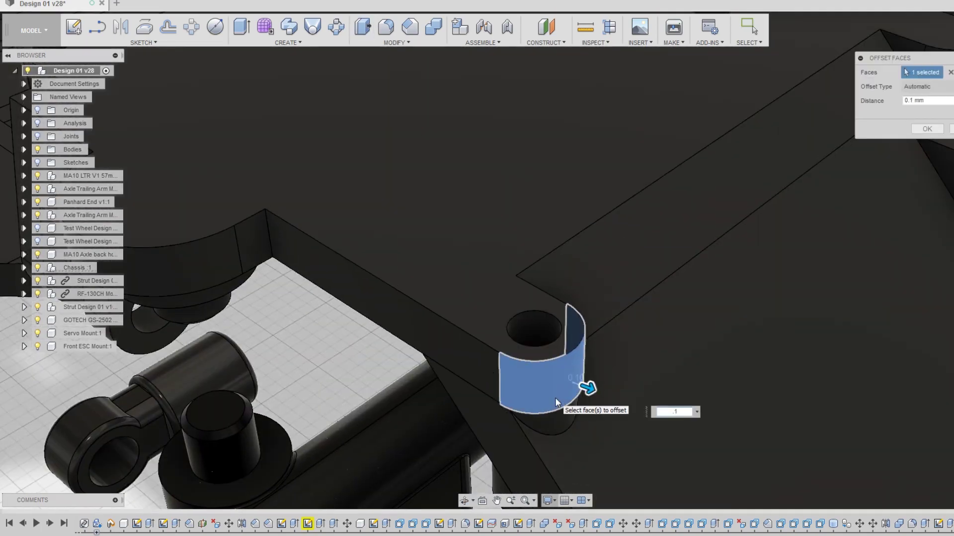
{"action": "key", "text": "Escape"}
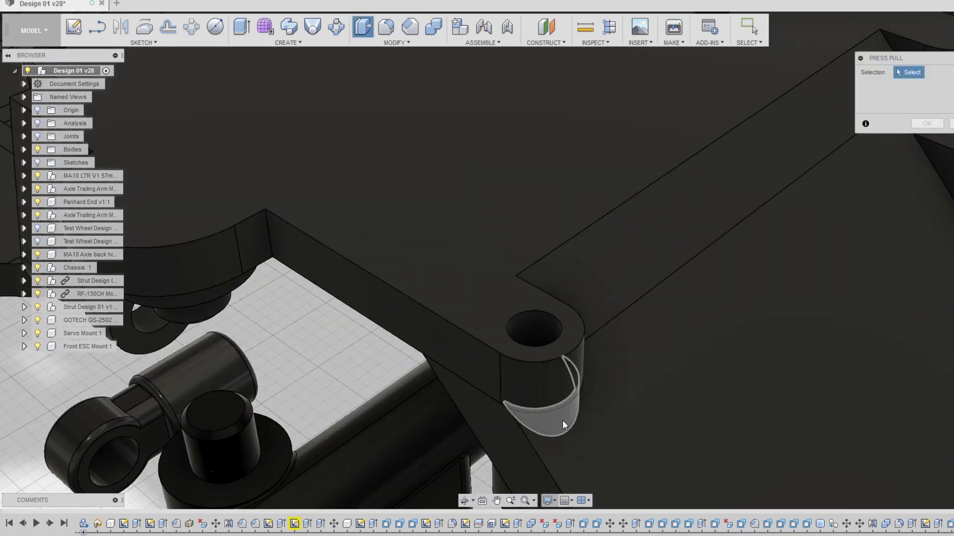
{"action": "left_click", "coordinate": [562, 421]}
{"action": "key", "text": "Escape"}
{"action": "middle_click_drag", "start_coordinate": [581, 383], "coordinate": [431, 213], "text": "shift"}
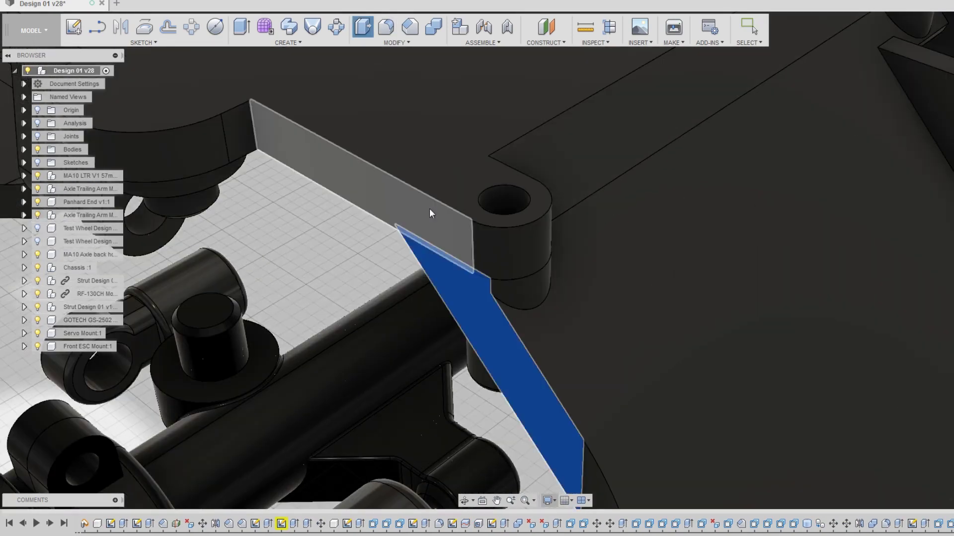
{"action": "left_click", "coordinate": [432, 213]}
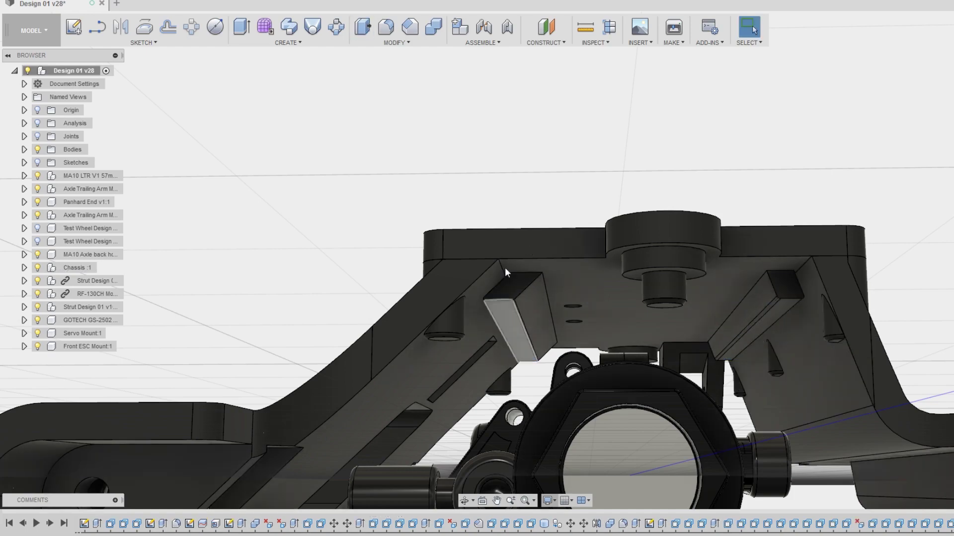
{"action": "middle_click_drag", "start_coordinate": [505, 273], "coordinate": [569, 306], "text": "shift"}
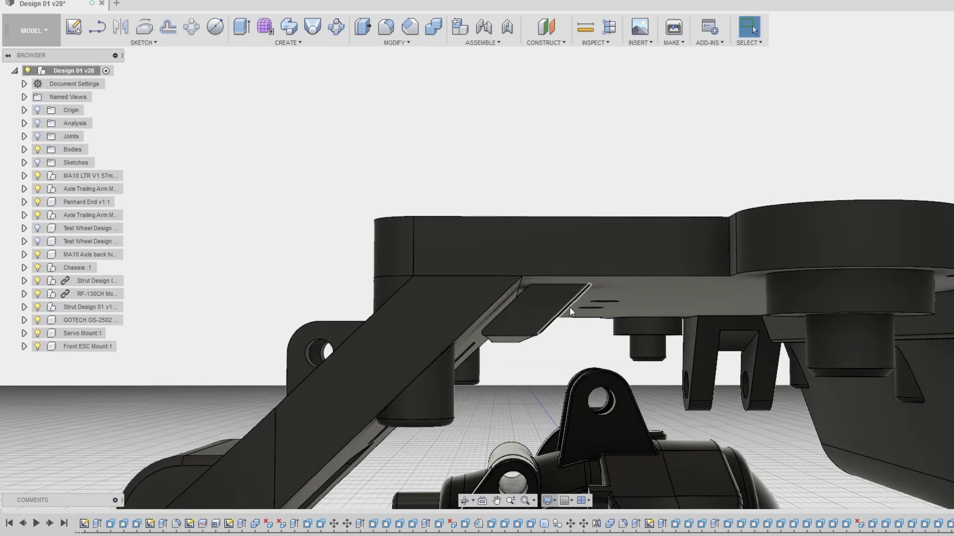